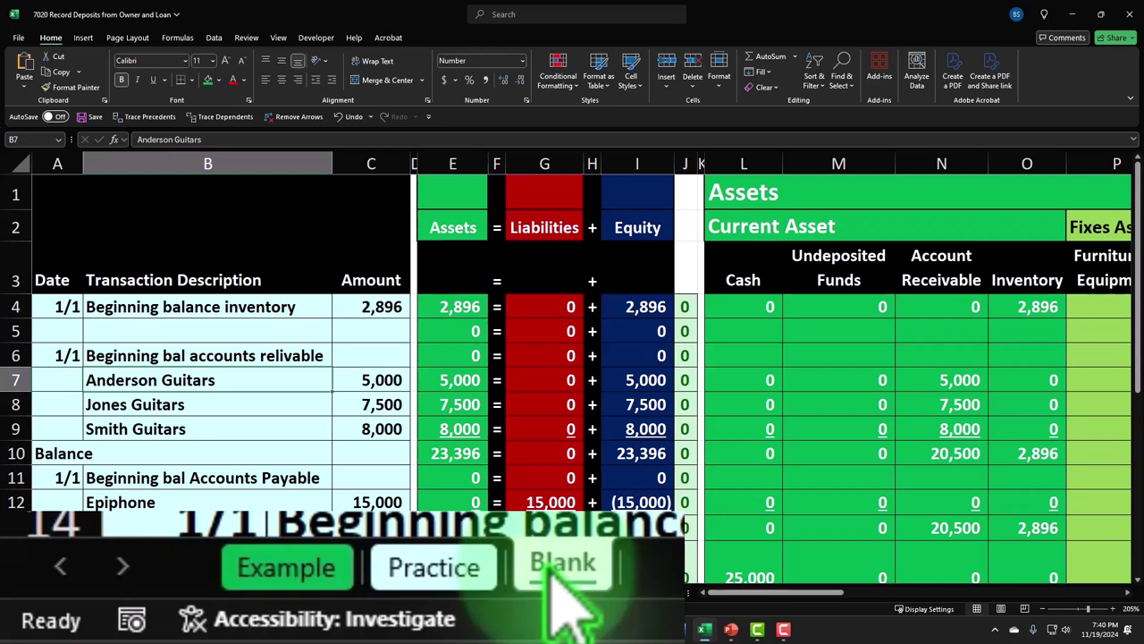
# Step: Review the Example sheet's balance row, beginning receivables and accumulated depreciation entries down to the owner investment
pyautogui.click(295, 576)
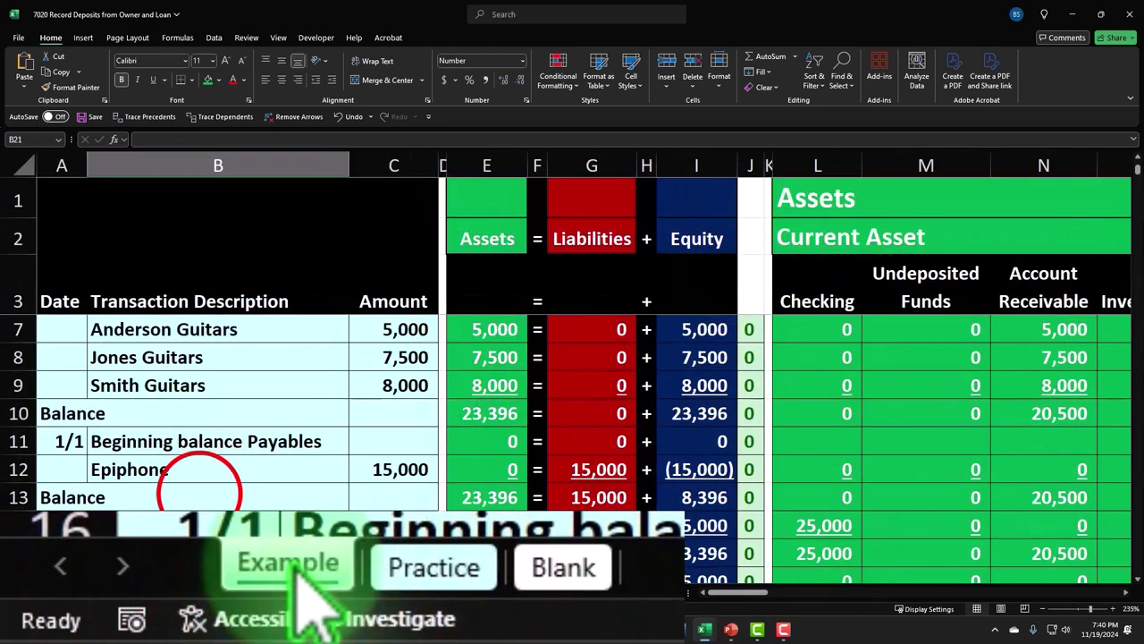
pyautogui.click(199, 489)
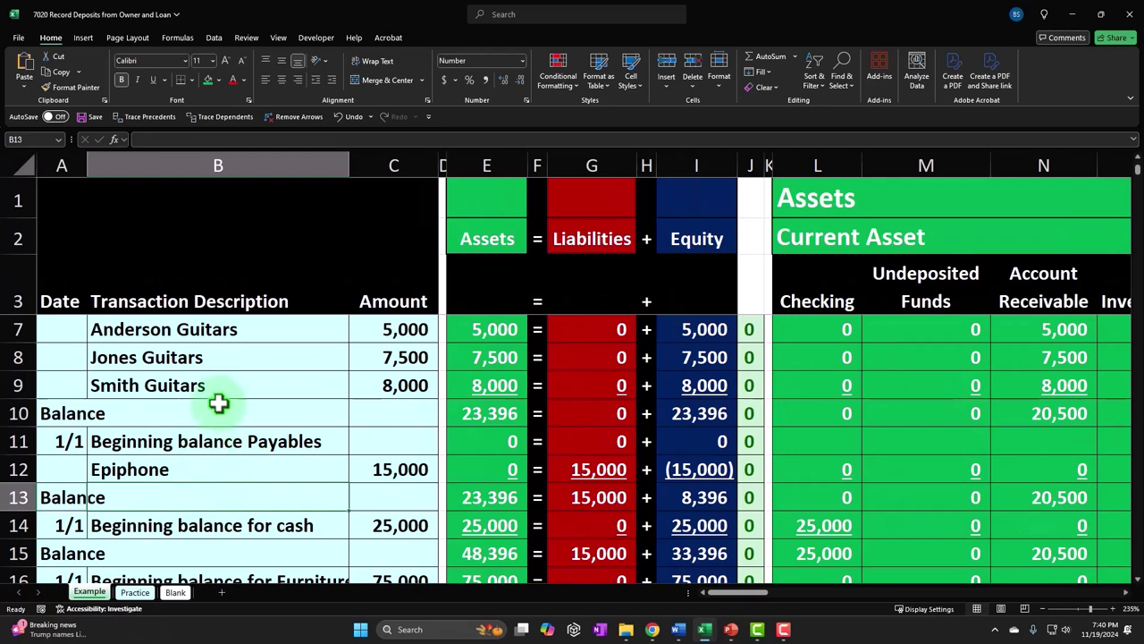
pyautogui.scroll(1, 220, 402)
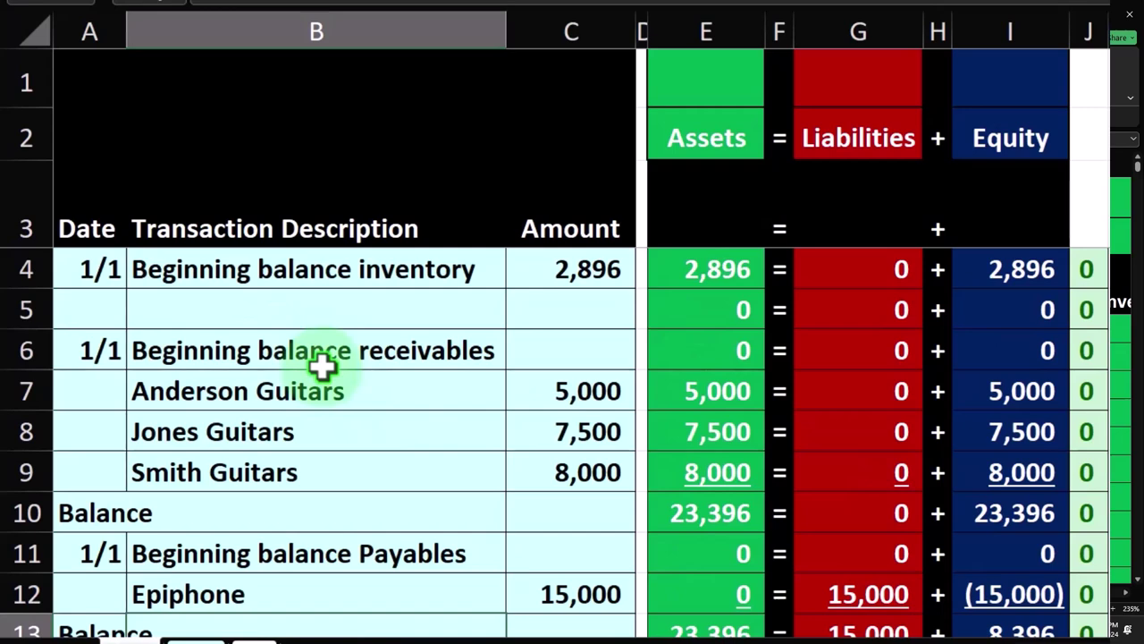
pyautogui.click(322, 365)
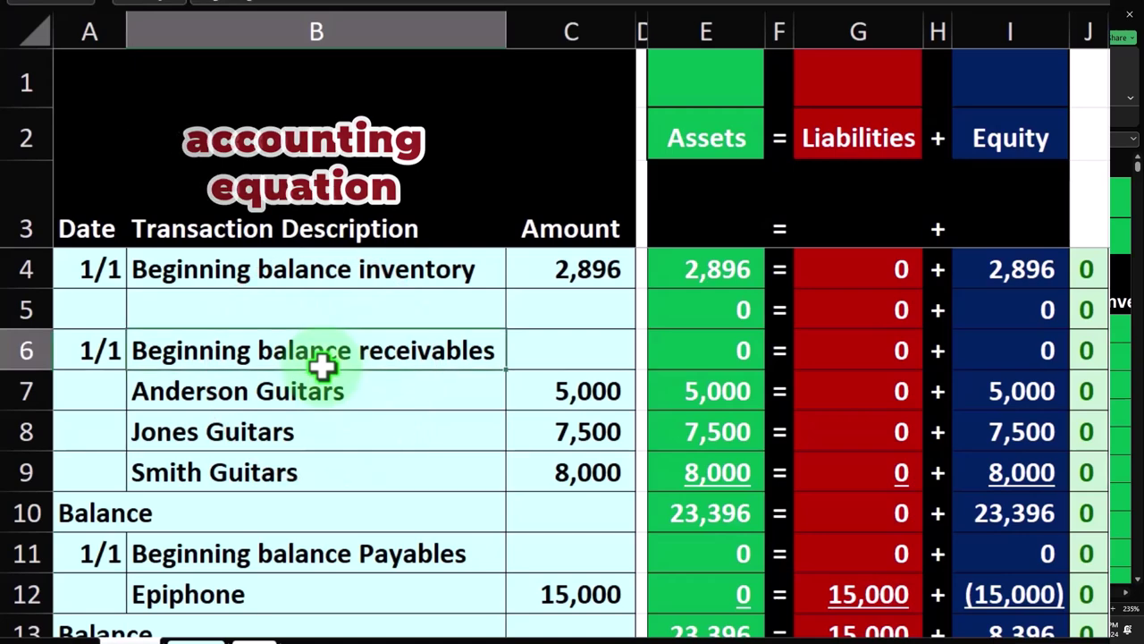
pyautogui.scroll(-4, 322, 364)
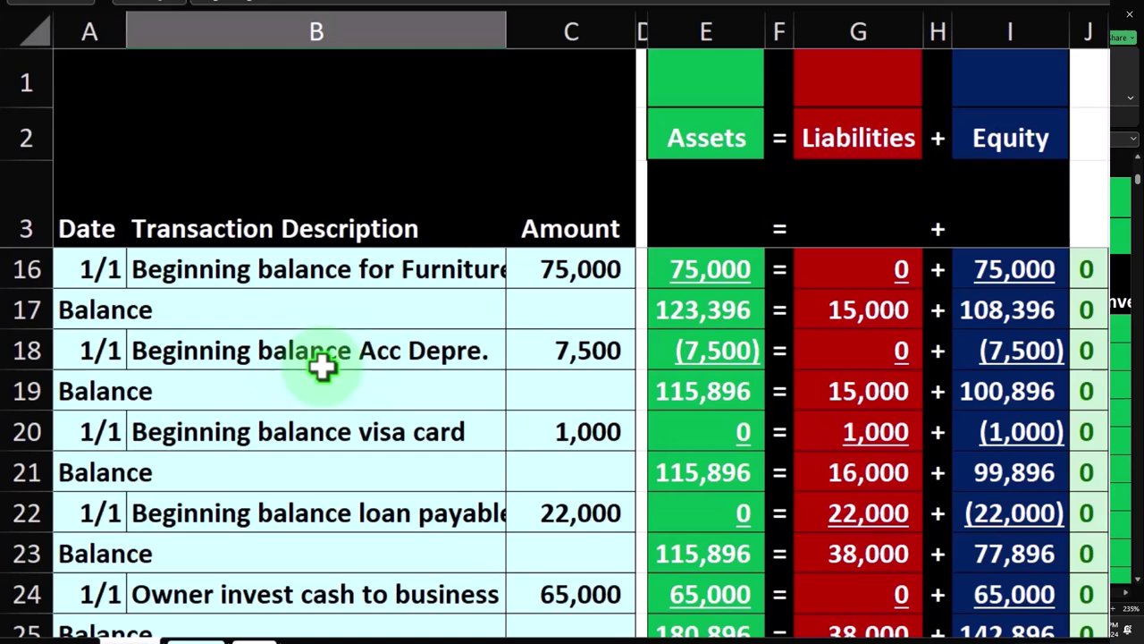
pyautogui.click(322, 365)
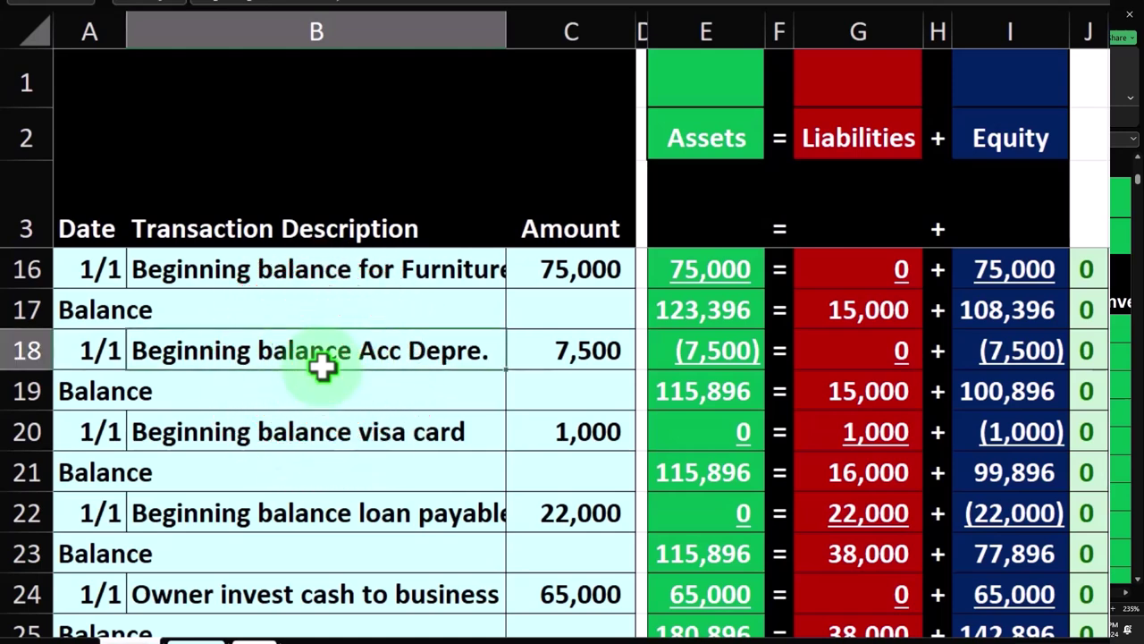
pyautogui.scroll(-1, 322, 365)
pyautogui.scroll(-1, 322, 364)
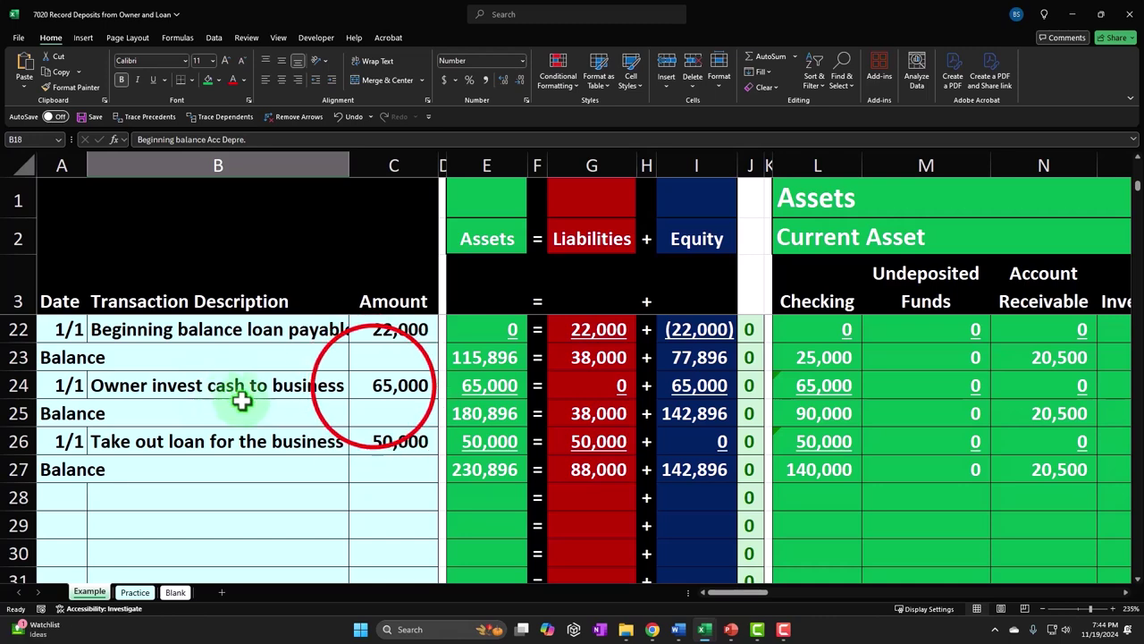
# Step: Check the 65,000 owner investment in C24 and the 50,000 loan in C26
pyautogui.click(375, 385)
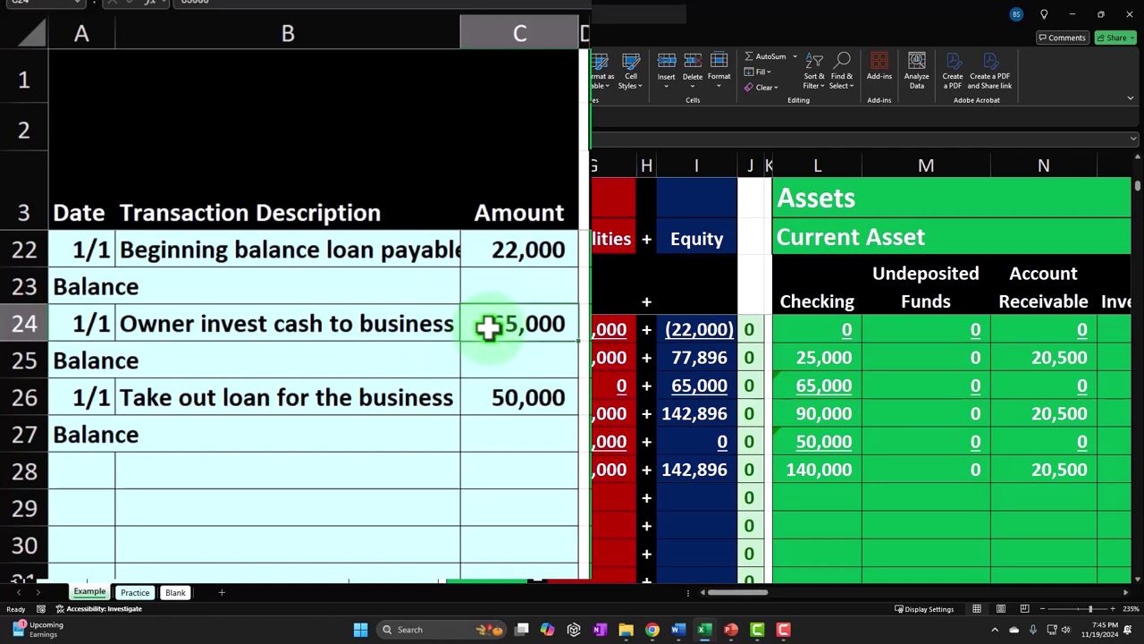
pyautogui.click(489, 397)
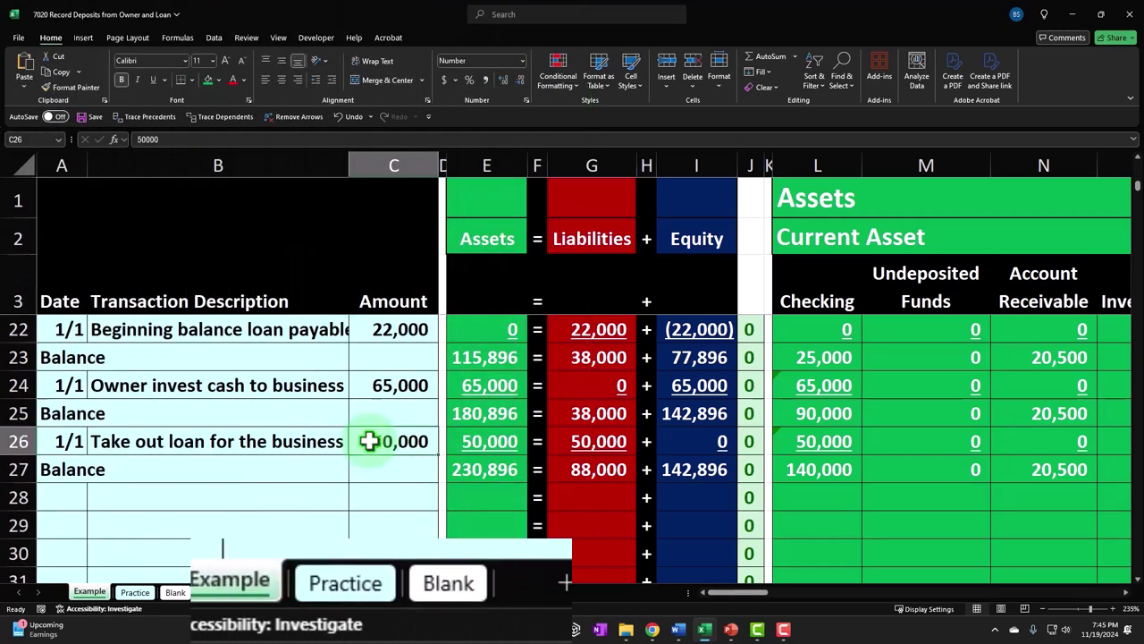
# Step: On the Blank sheet, copy A25:C25's light-blue bordered format down columns A–C from row 26
pyautogui.click(487, 595)
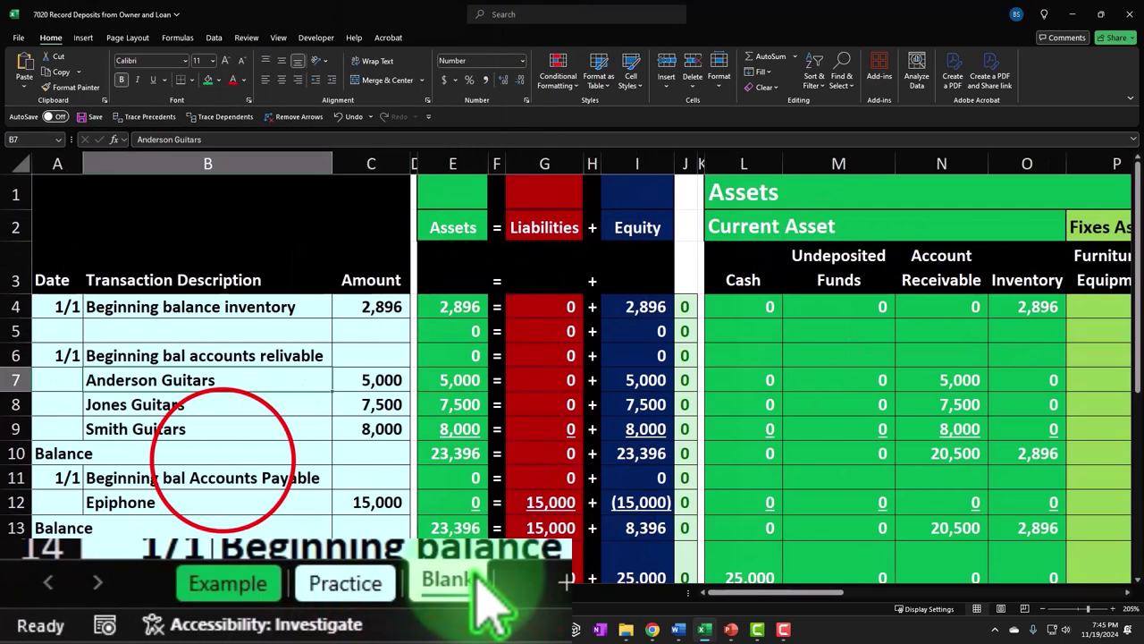
pyautogui.click(222, 459)
pyautogui.scroll(-4, 225, 459)
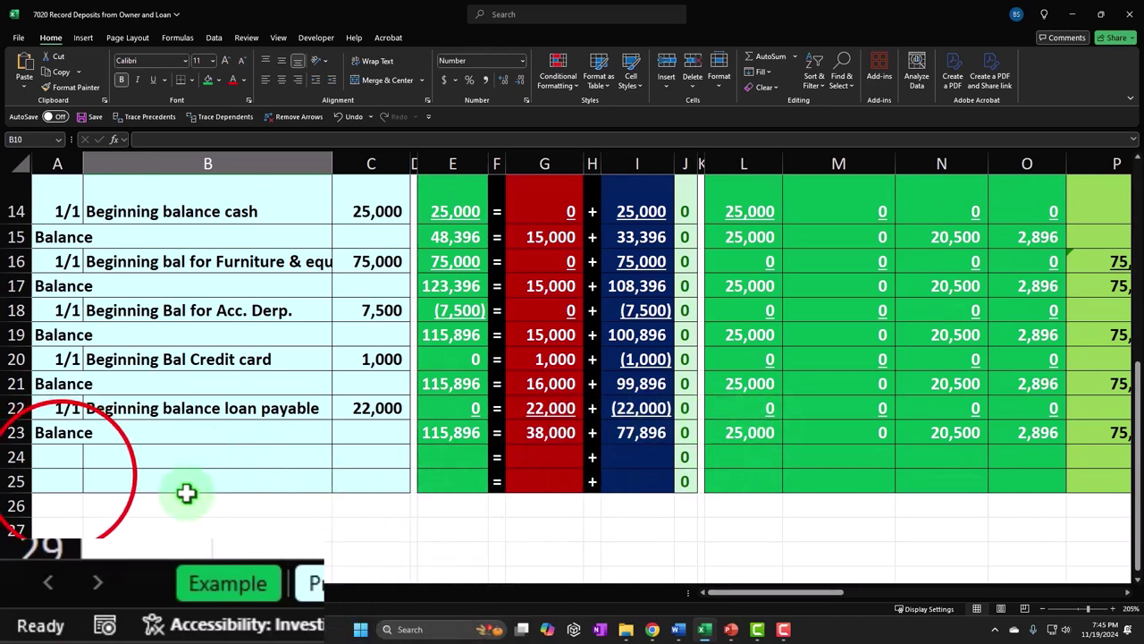
pyautogui.moveTo(62, 479); pyautogui.dragTo(345, 475)
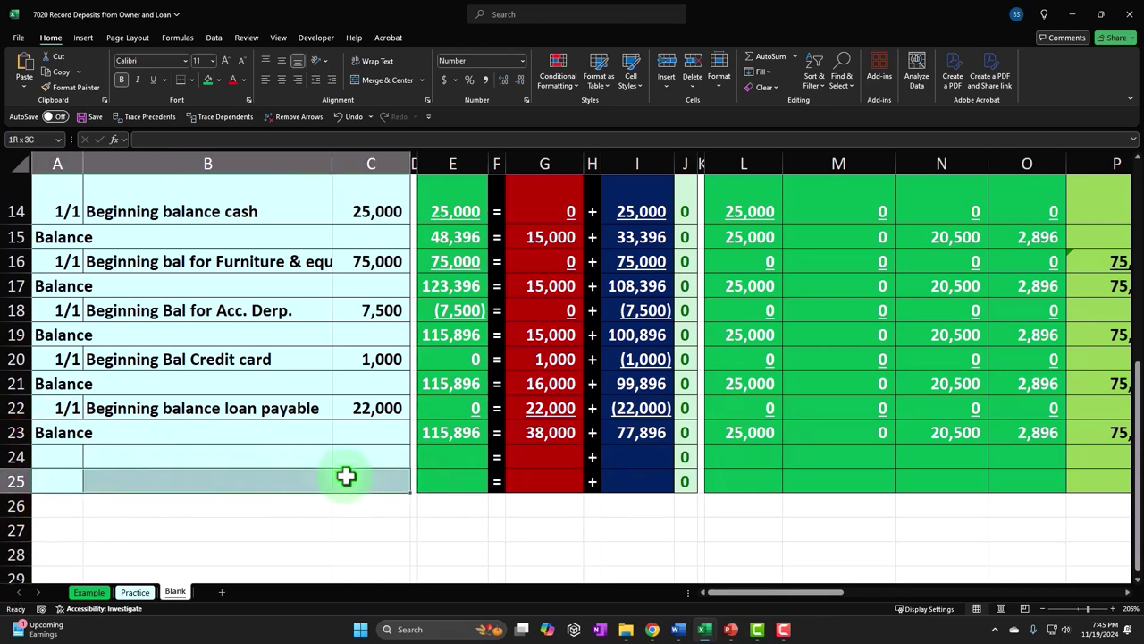
pyautogui.click(71, 87)
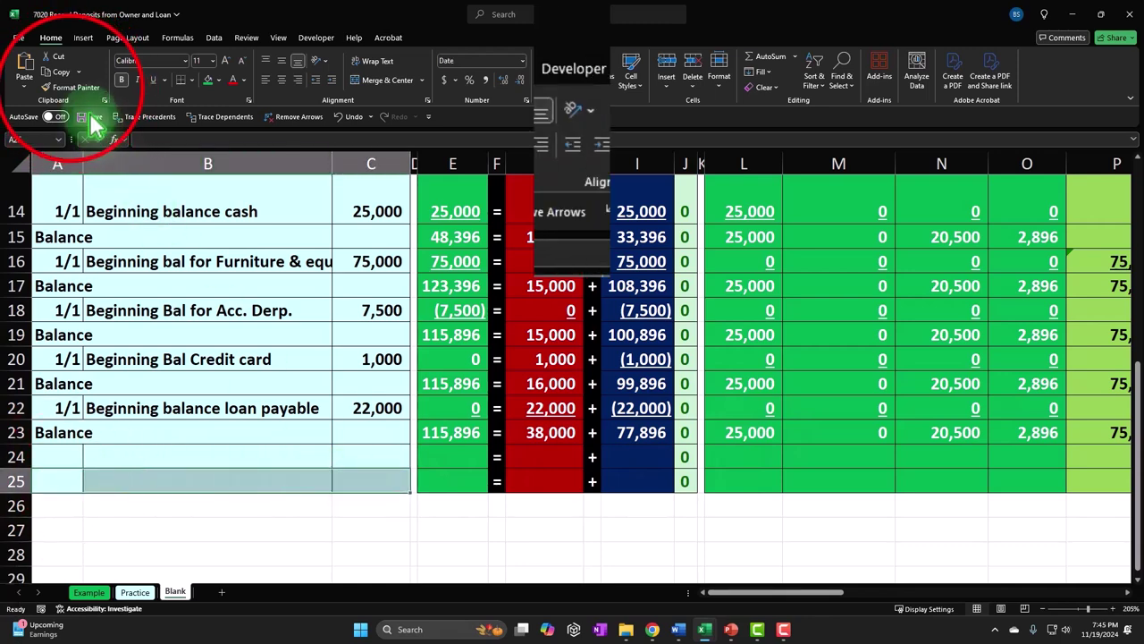
pyautogui.moveTo(72, 498)
pyautogui.mouseDown()
pyautogui.moveTo(81, 447)
pyautogui.moveTo(63, 504)
pyautogui.moveTo(302, 572)
pyautogui.moveTo(326, 636)
pyautogui.moveTo(340, 531)
pyautogui.mouseUp()
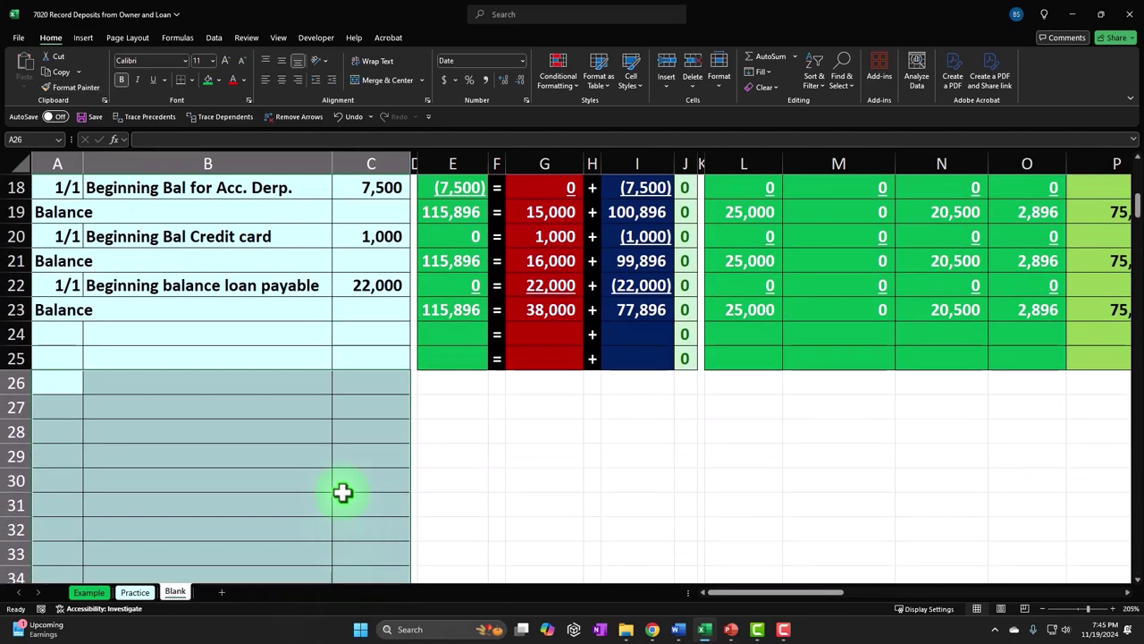
# Step: Add the missing + sign in cell H25
pyautogui.click(474, 358)
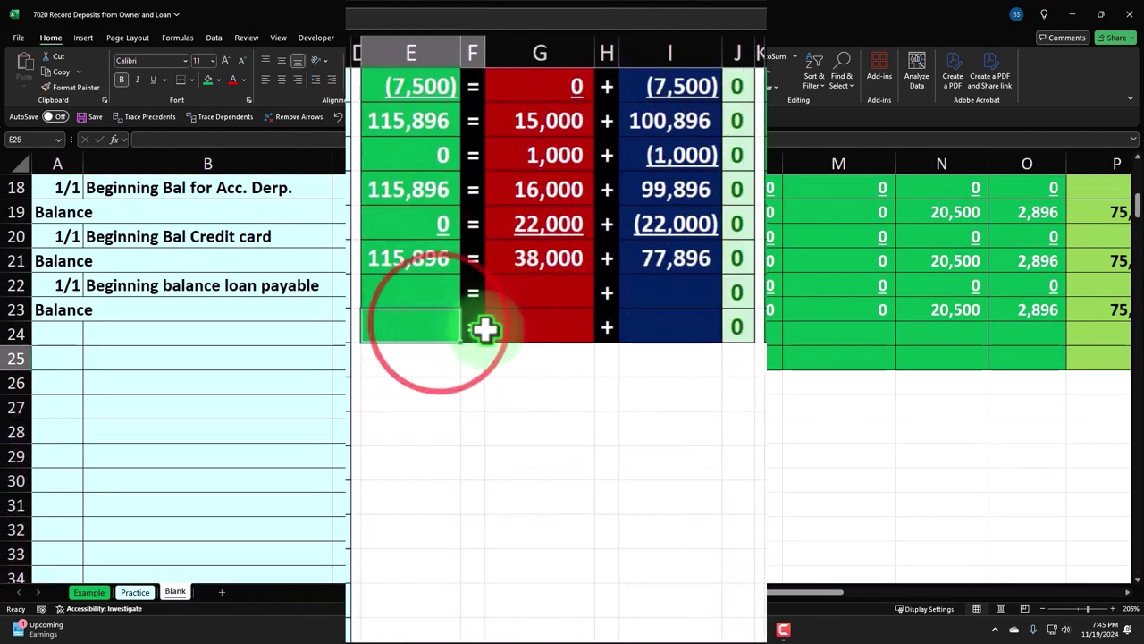
pyautogui.click(610, 327)
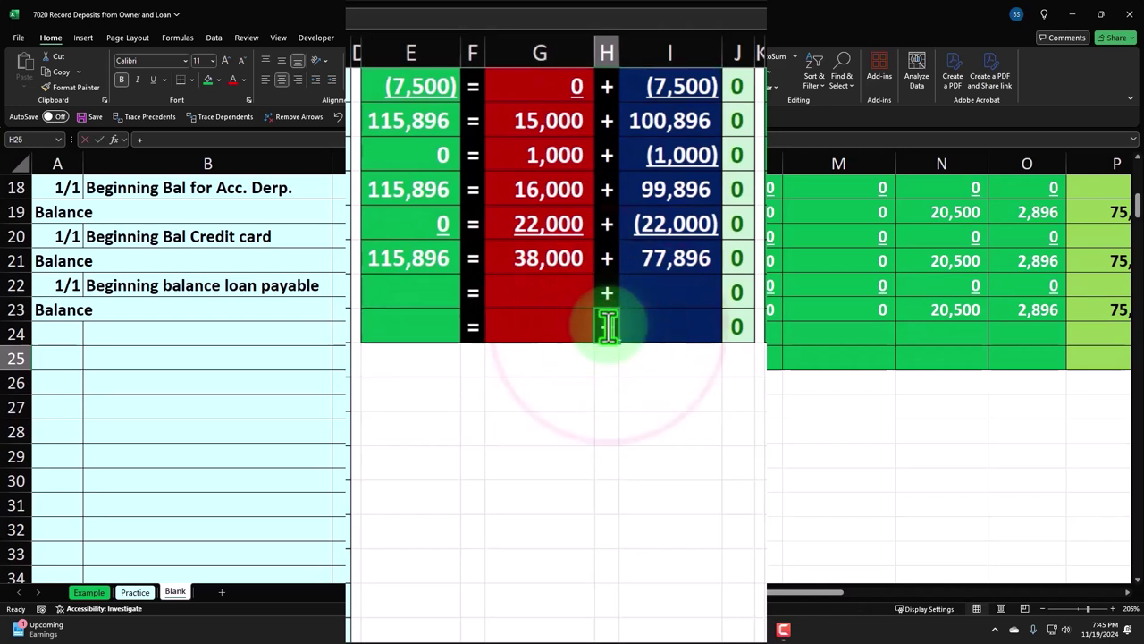
pyautogui.press('Return')
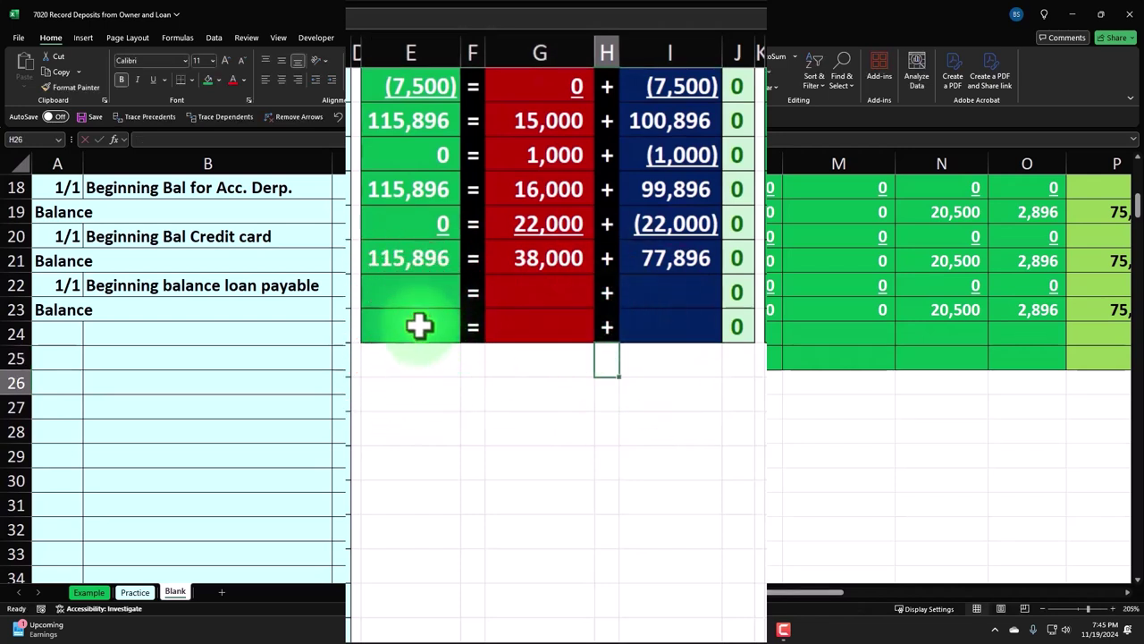
# Step: Fill the E25:J25 assets = liabilities + equity columns down to row 249
pyautogui.click(419, 328)
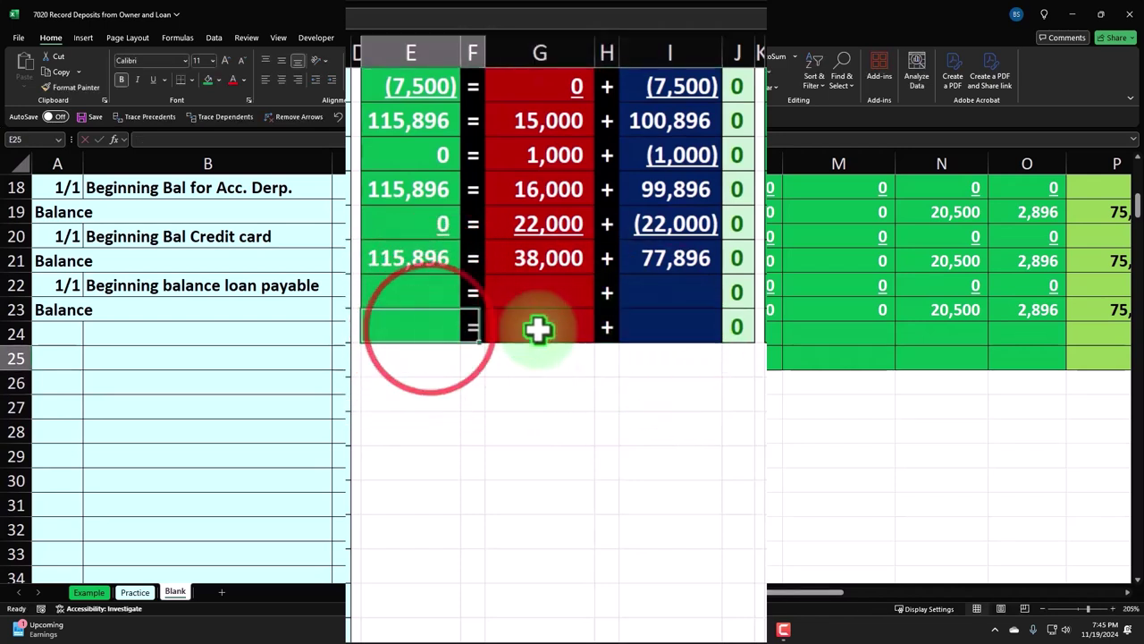
pyautogui.moveTo(538, 330); pyautogui.dragTo(715, 585)
pyautogui.scroll(18, 784, 467)
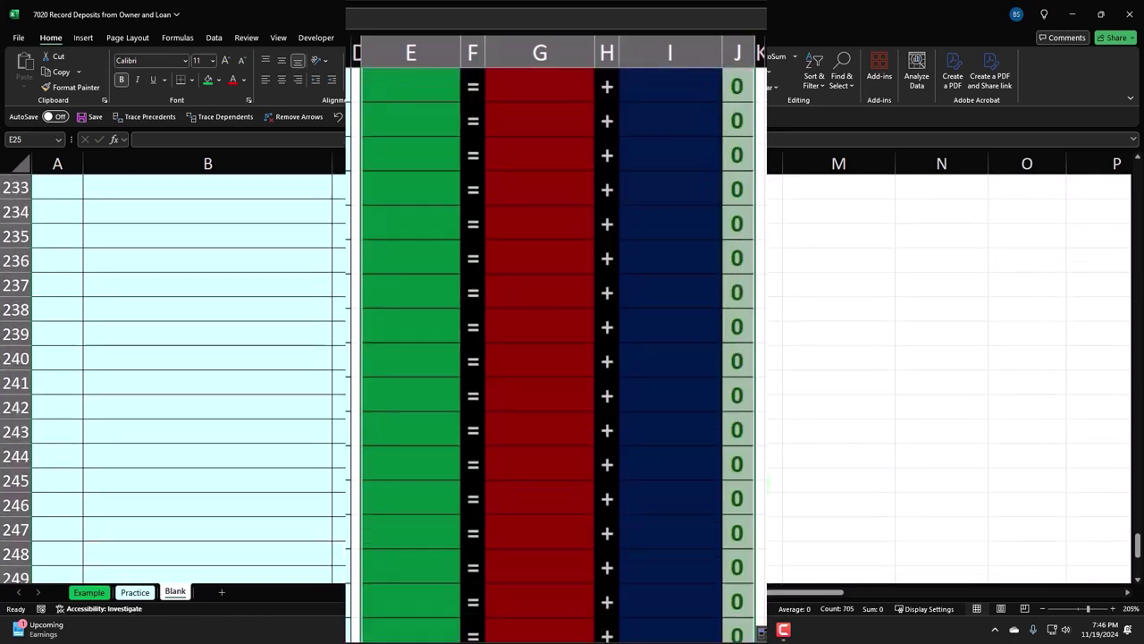
pyautogui.scroll(20, 840, 438)
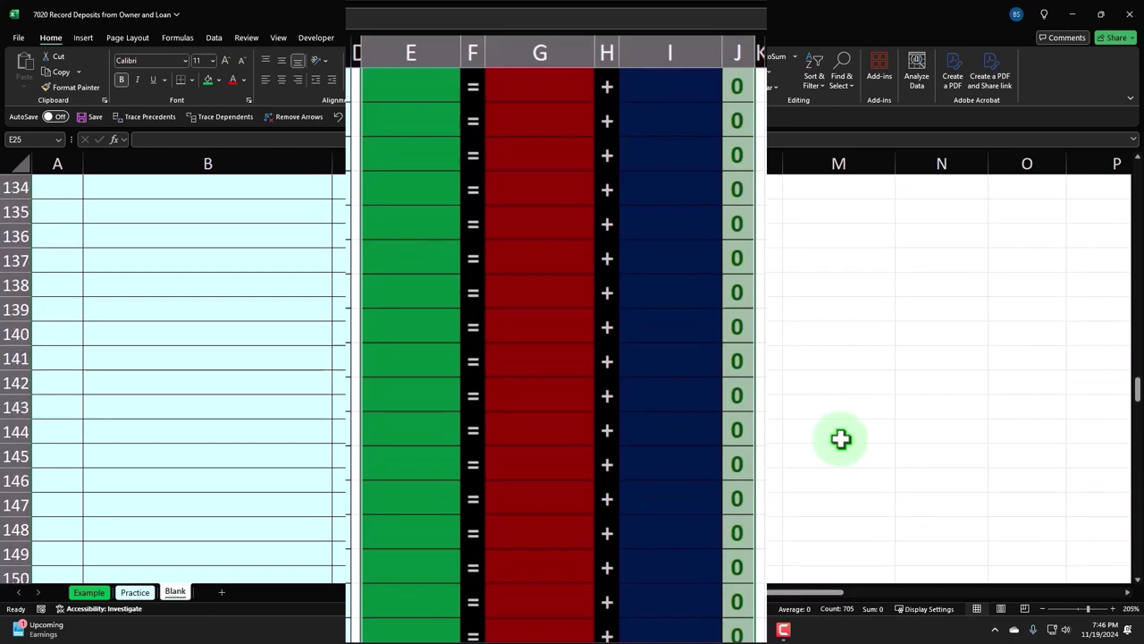
pyautogui.scroll(20, 841, 438)
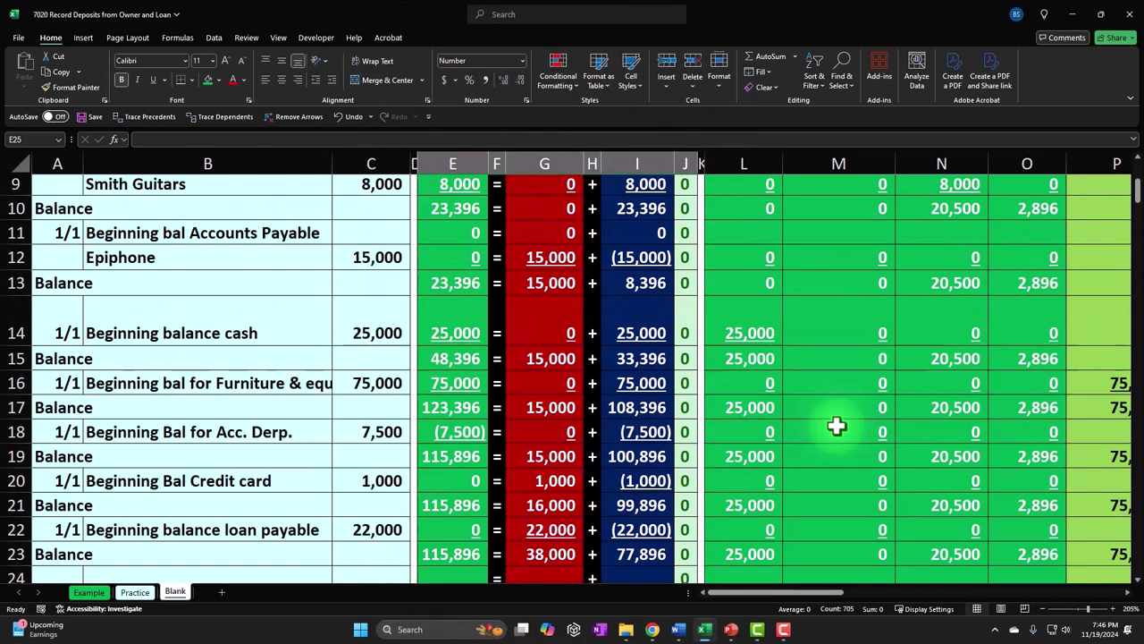
pyautogui.scroll(-4, 805, 393)
# Step: Copy row 25's account columns L–AF and paste them into rows 26 through 259
pyautogui.moveTo(749, 295); pyautogui.dragTo(751, 596)
pyautogui.hotkey('ctrl', 'c')
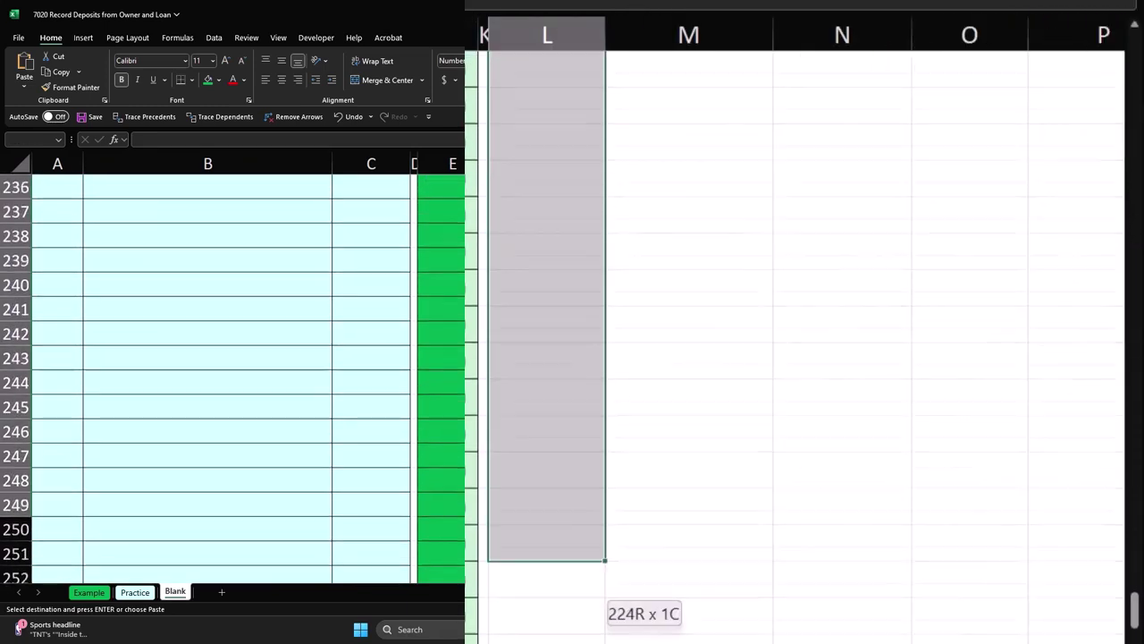
pyautogui.moveTo(555, 597)
pyautogui.mouseDown()
pyautogui.moveTo(557, 608)
pyautogui.moveTo(554, 585)
pyautogui.mouseUp()
pyautogui.hotkey('ctrl', 'v')
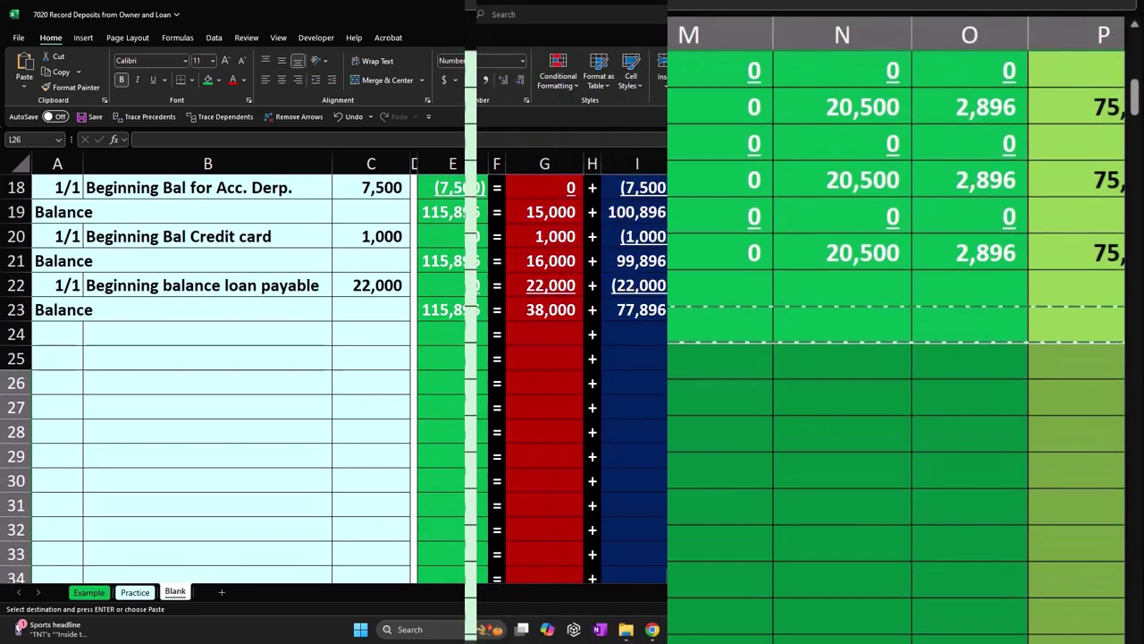
pyautogui.moveTo(818, 595); pyautogui.dragTo(1040, 590)
pyautogui.scroll(5, 963, 475)
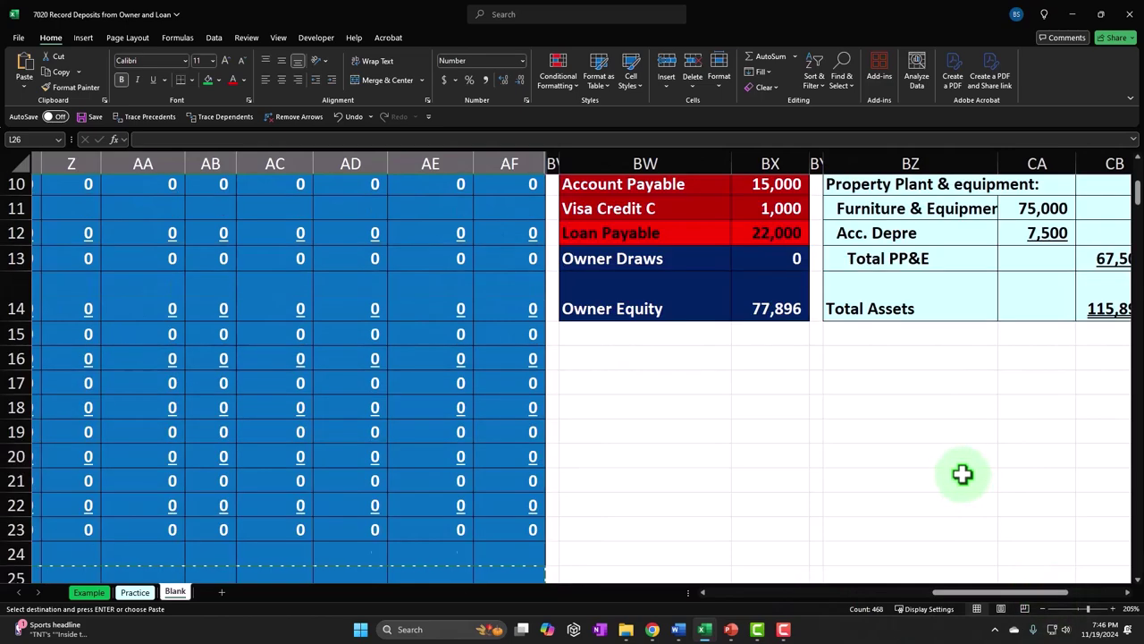
pyautogui.scroll(1, 816, 498)
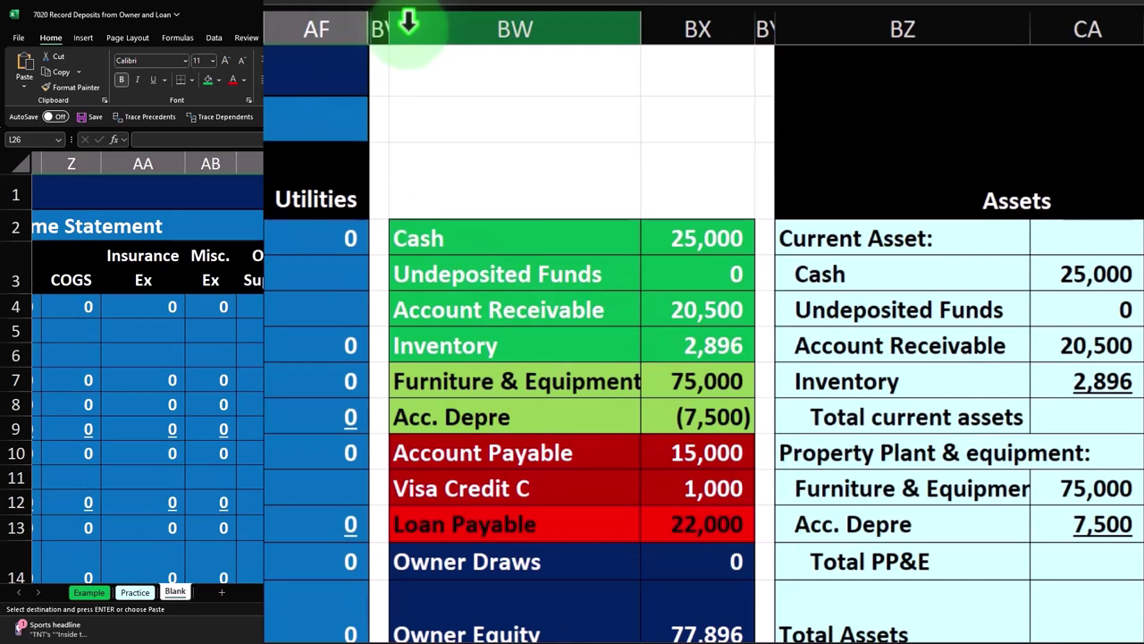
# Step: Unhide the hidden columns between AF and BW
pyautogui.click(317, 27)
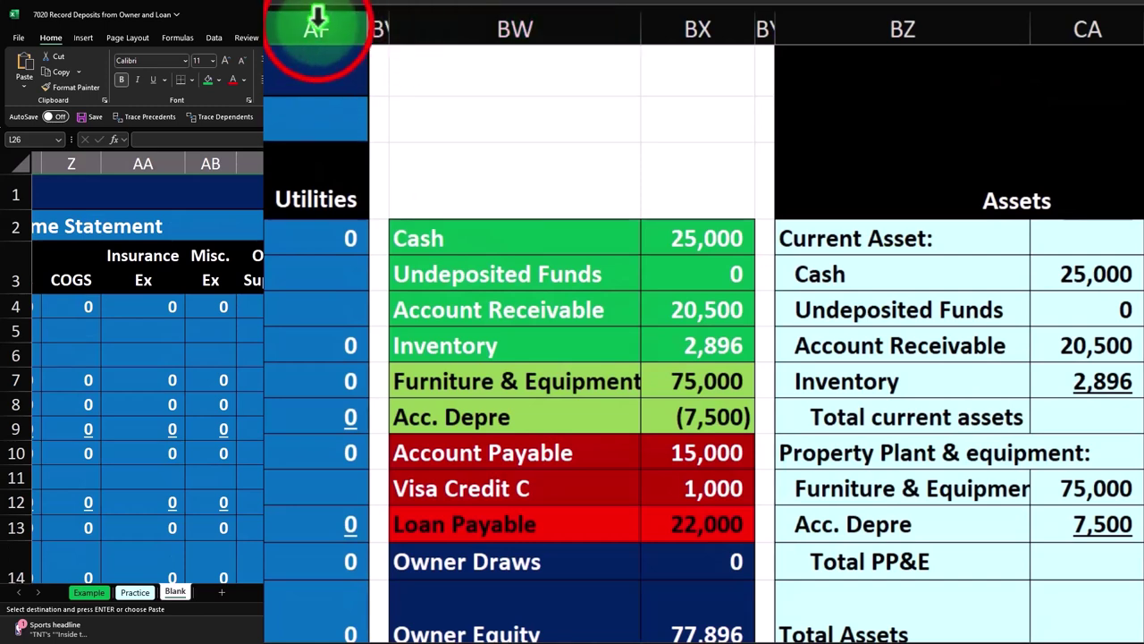
pyautogui.moveTo(317, 27); pyautogui.dragTo(454, 24)
pyautogui.rightClick(422, 139)
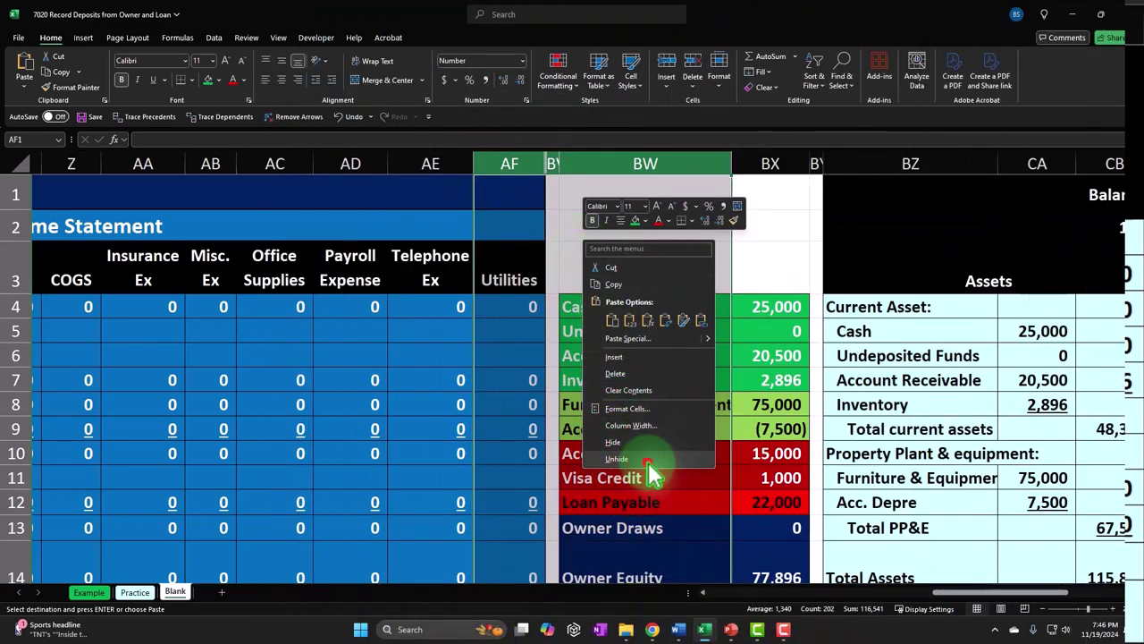
pyautogui.click(636, 459)
# Step: Copy AH25:AN25 and paste it down column AH from row 26 onward
pyautogui.scroll(-3, 785, 387)
pyautogui.scroll(-2, 786, 387)
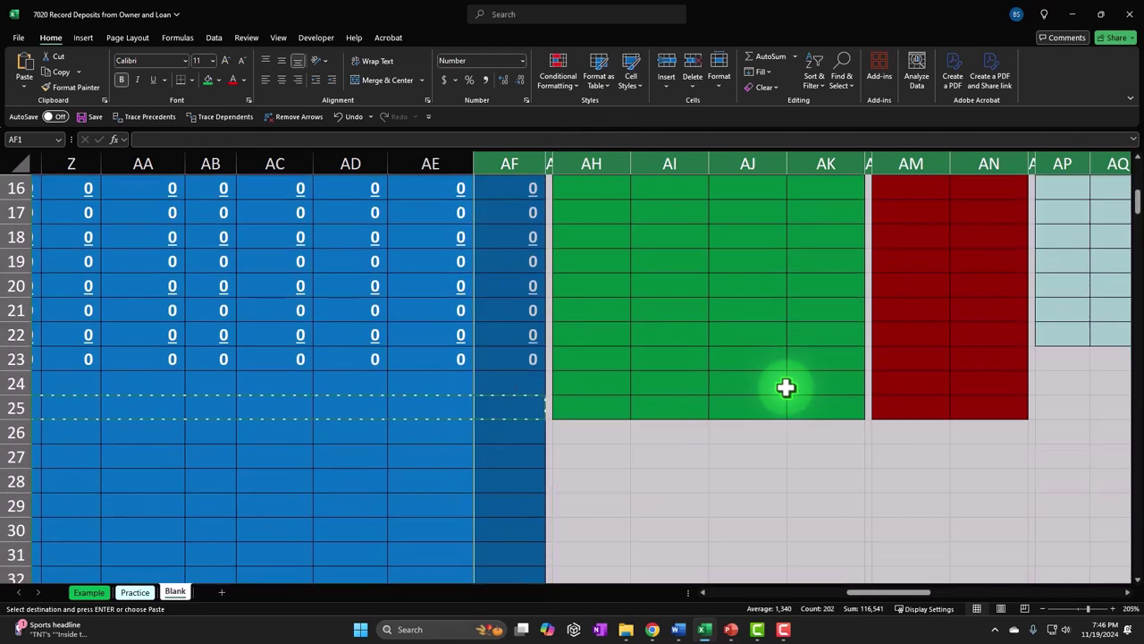
pyautogui.moveTo(605, 407); pyautogui.dragTo(985, 407)
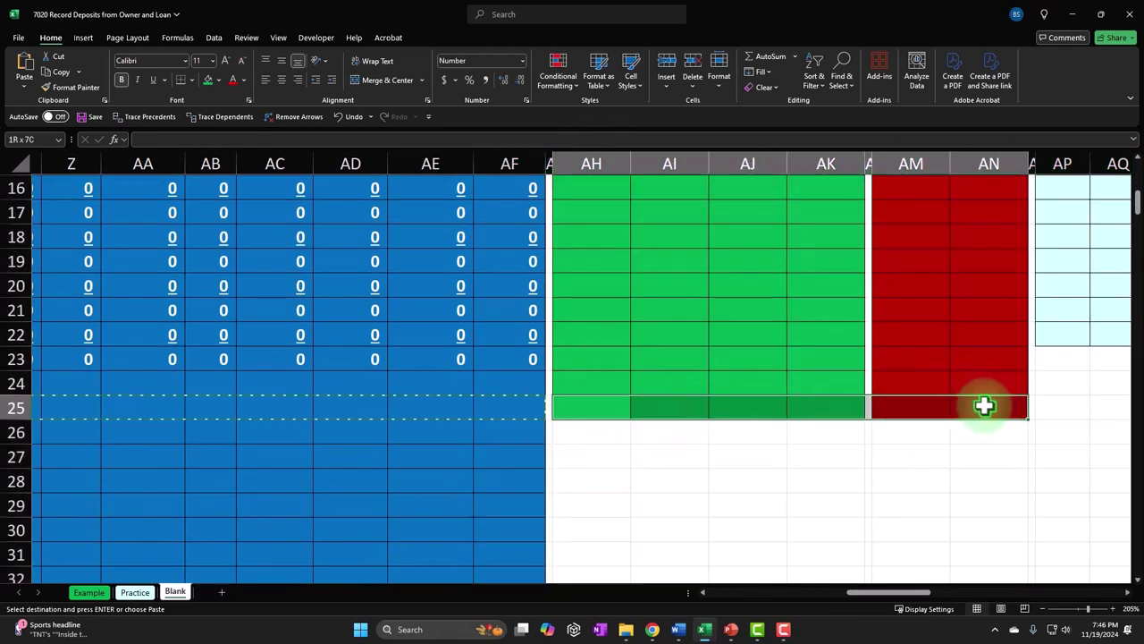
pyautogui.hotkey('ctrl', 'c')
pyautogui.moveTo(600, 438); pyautogui.dragTo(576, 537)
pyautogui.hotkey('ctrl', 'v')
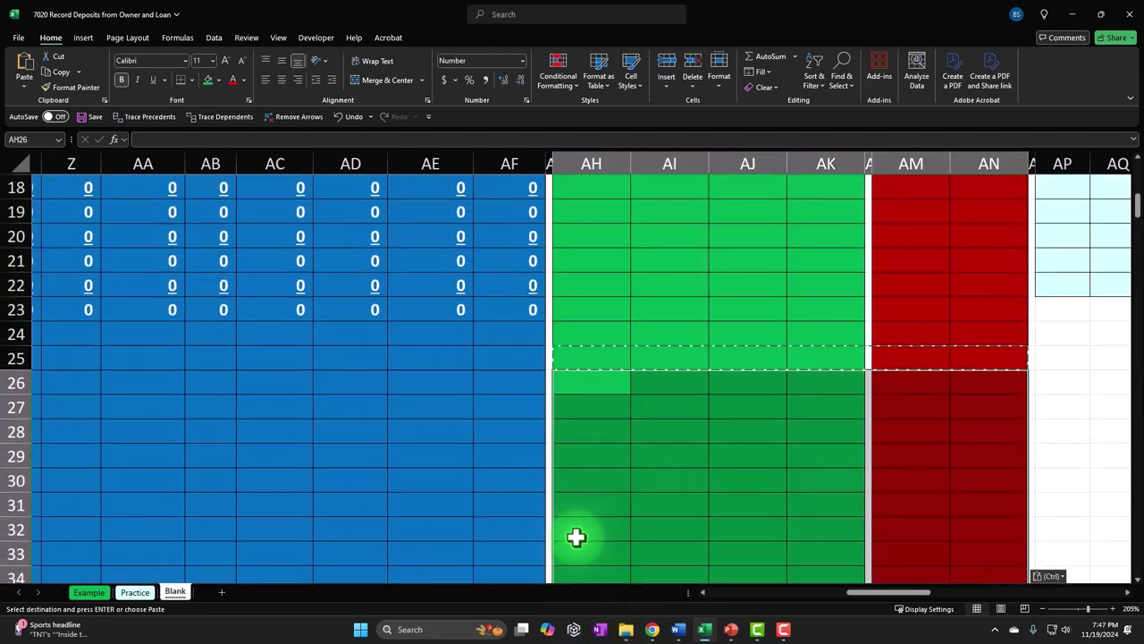
pyautogui.moveTo(885, 593); pyautogui.dragTo(666, 617)
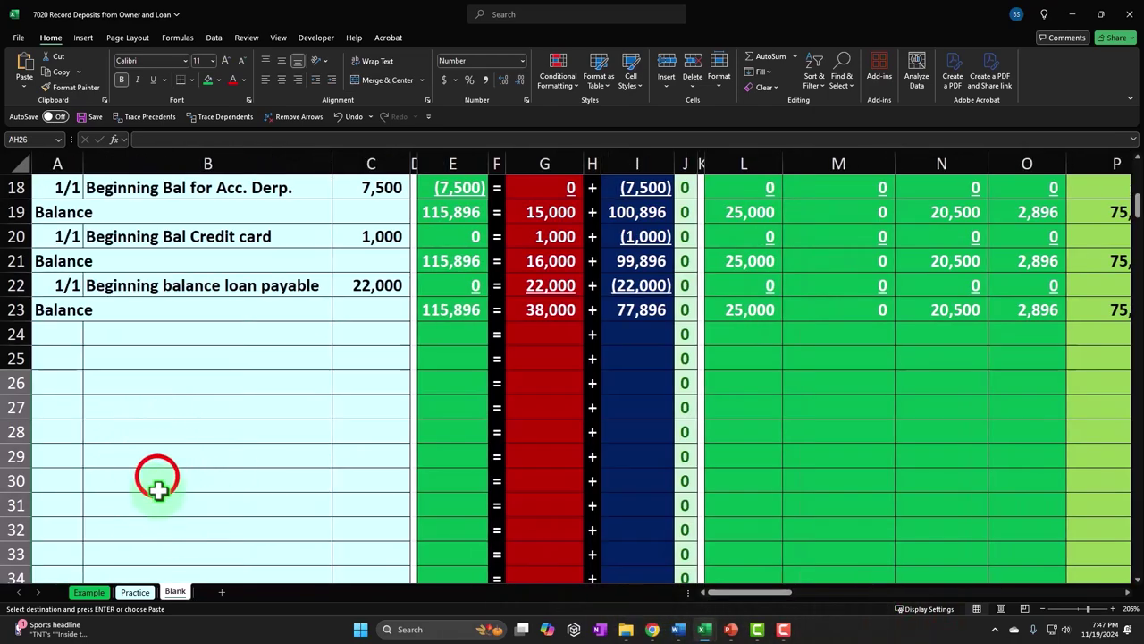
# Step: Enter a 1/1 'Owner invest cash to business' transaction of 65,000 in row 24
pyautogui.click(72, 335)
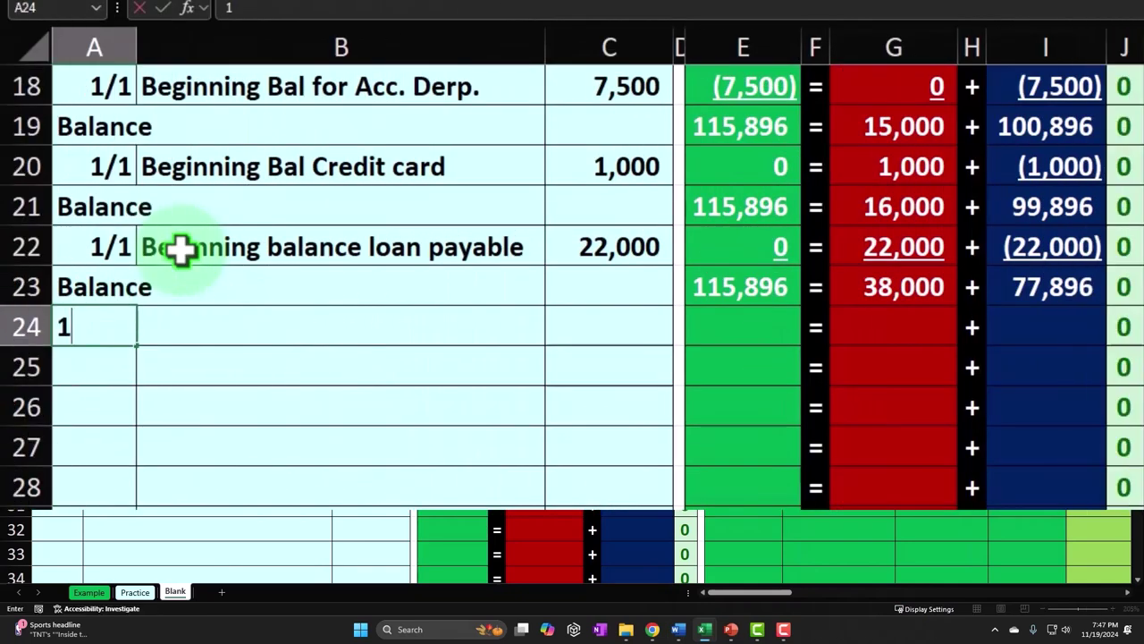
pyautogui.write('1/1')
pyautogui.press('Return')
pyautogui.press('Up')
pyautogui.press('Right')
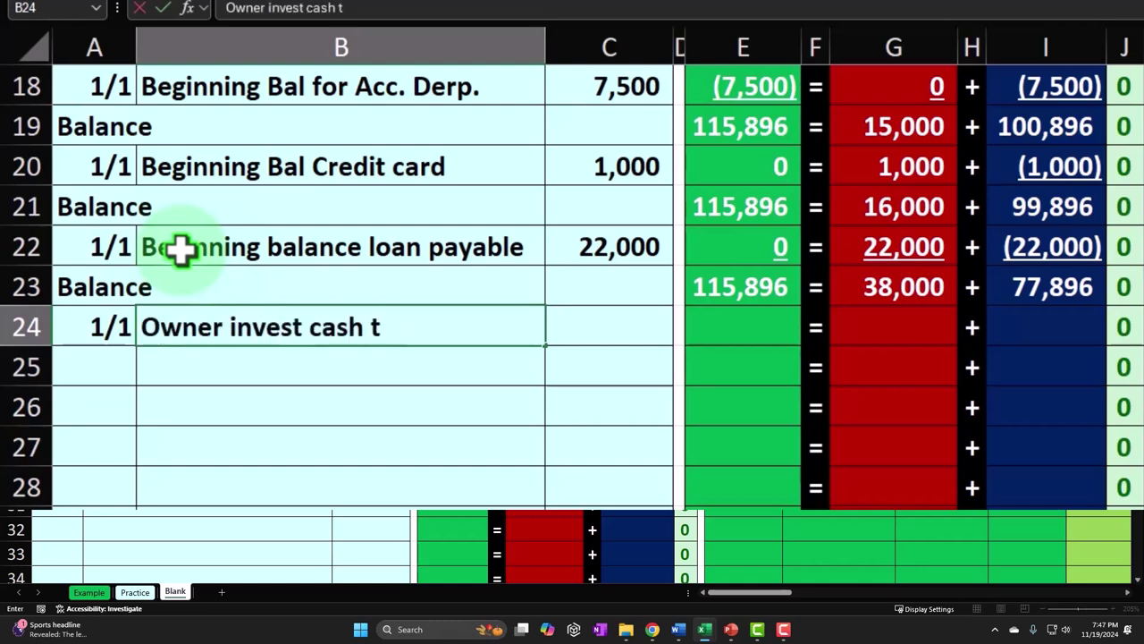
pyautogui.write('ess')
pyautogui.press('Tab')
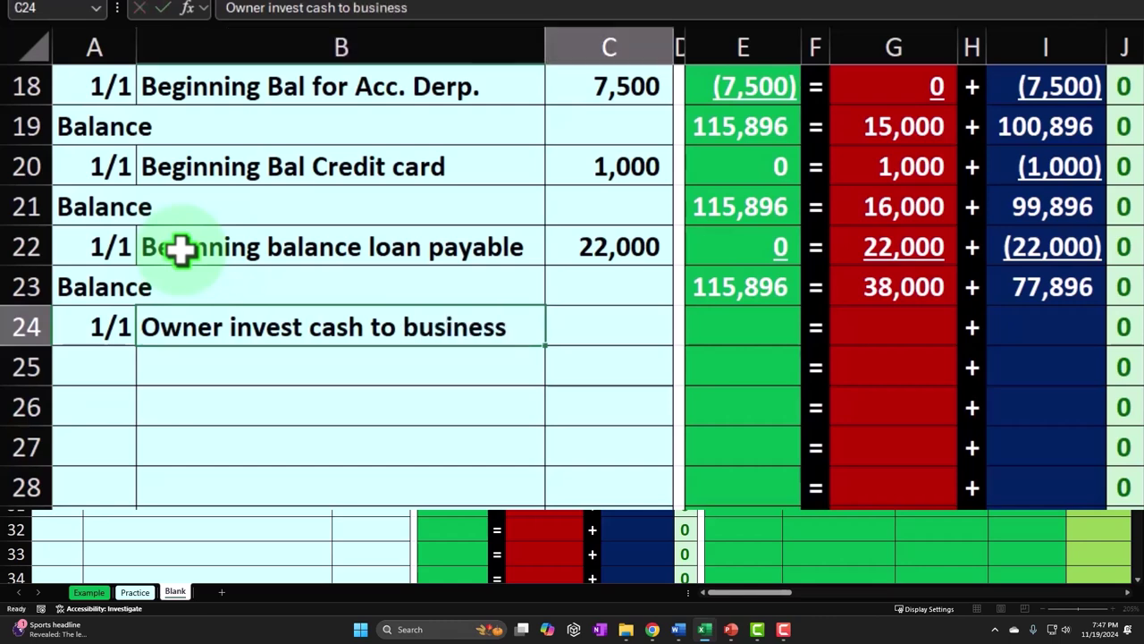
pyautogui.write('65,0')
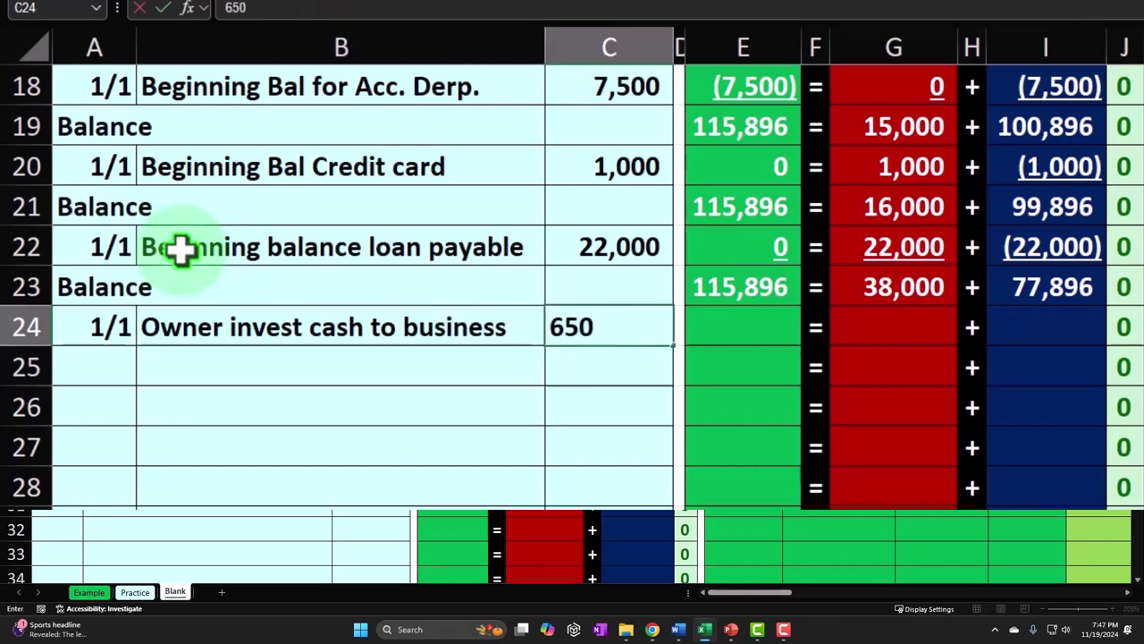
pyautogui.write('00')
pyautogui.press('Return')
pyautogui.press('Up')
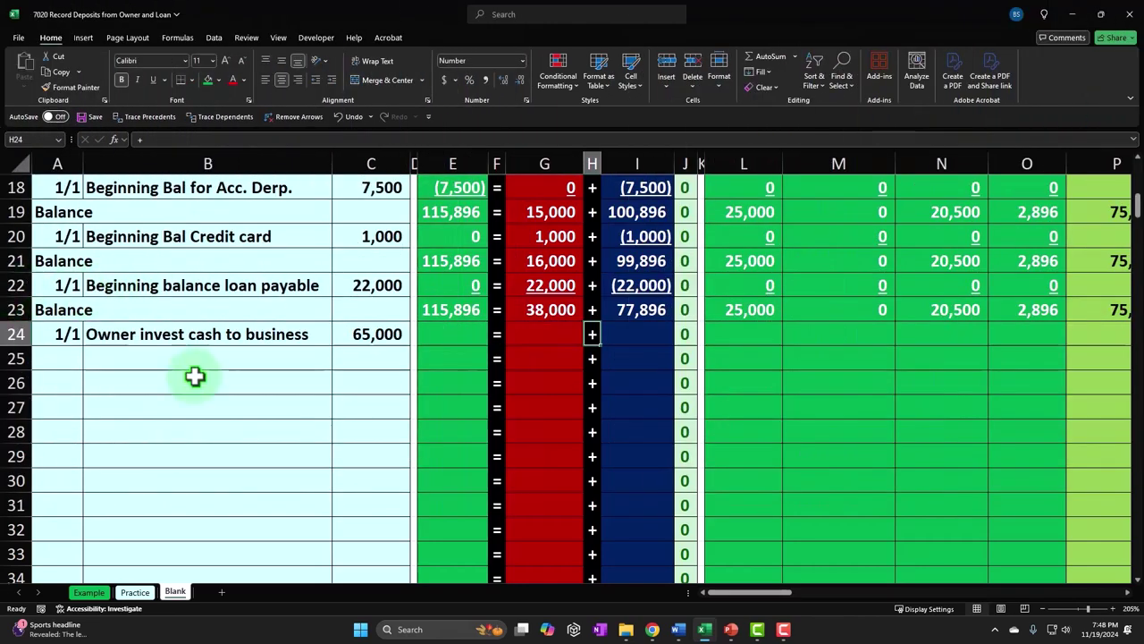
# Step: Freeze panes at cell A4 so header rows 1–3 stay fixed above the transactions
pyautogui.scroll(5, 194, 375)
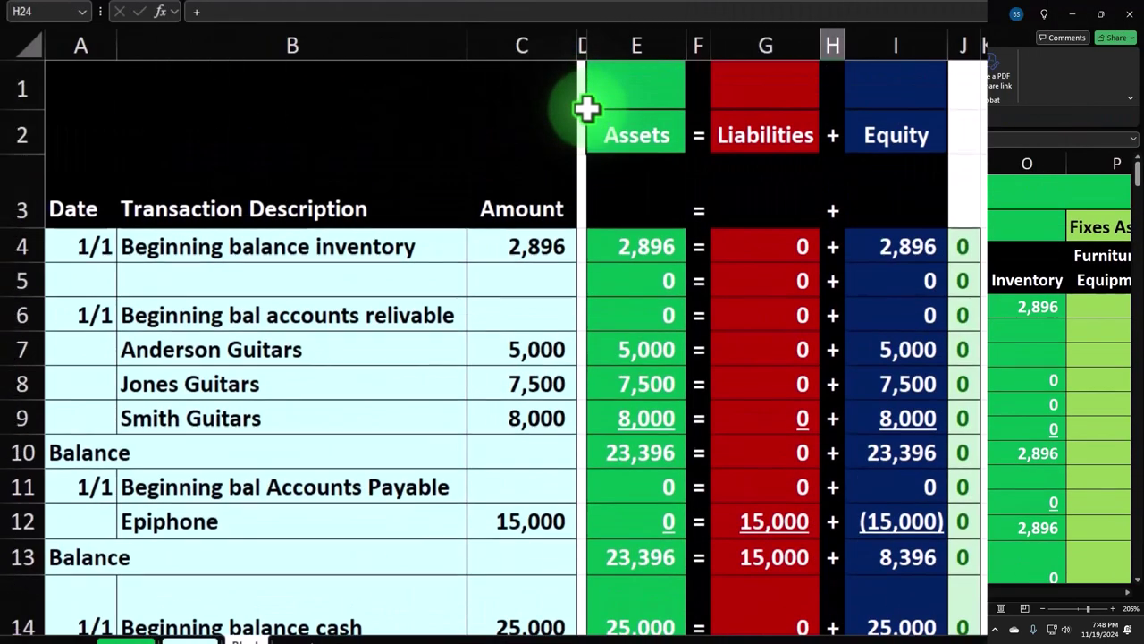
pyautogui.click(71, 244)
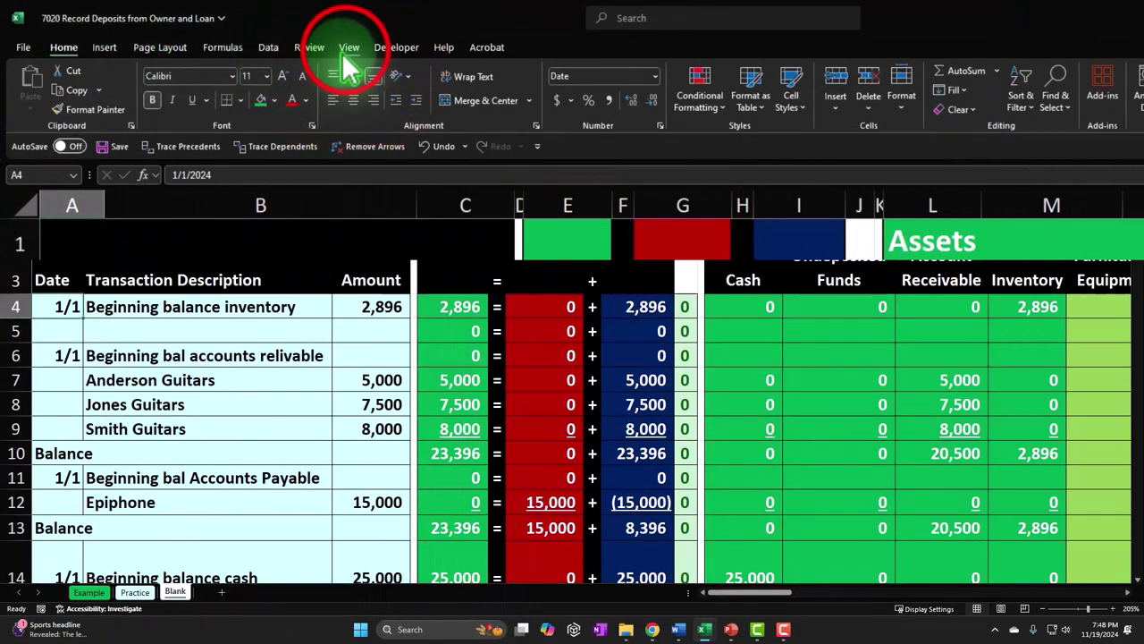
pyautogui.click(349, 47)
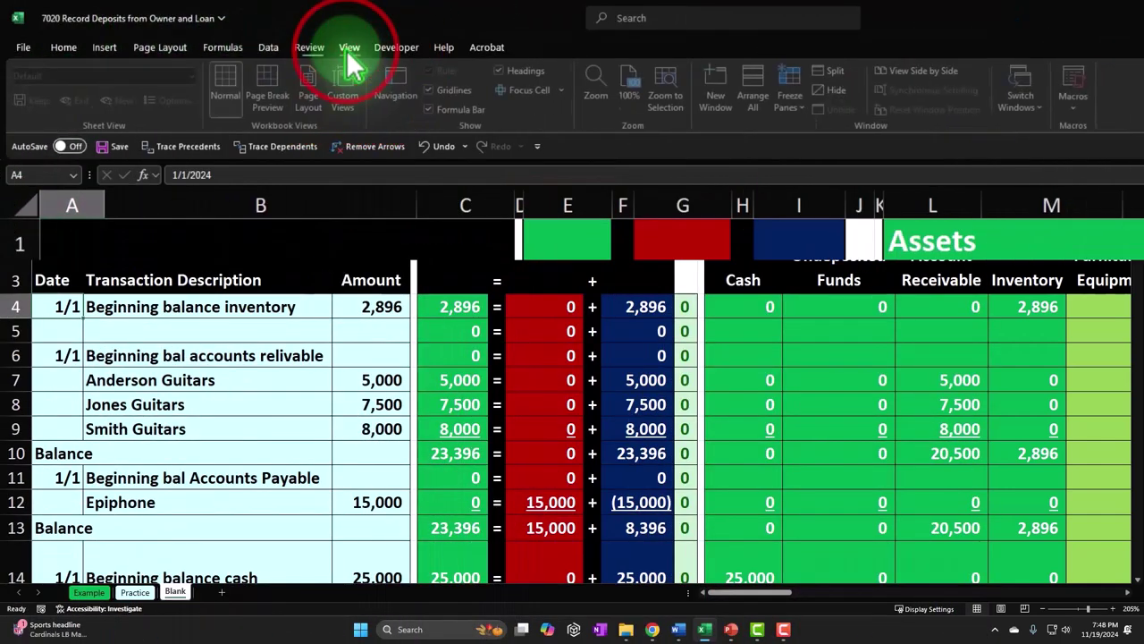
pyautogui.click(788, 98)
pyautogui.click(413, 373)
pyautogui.click(376, 399)
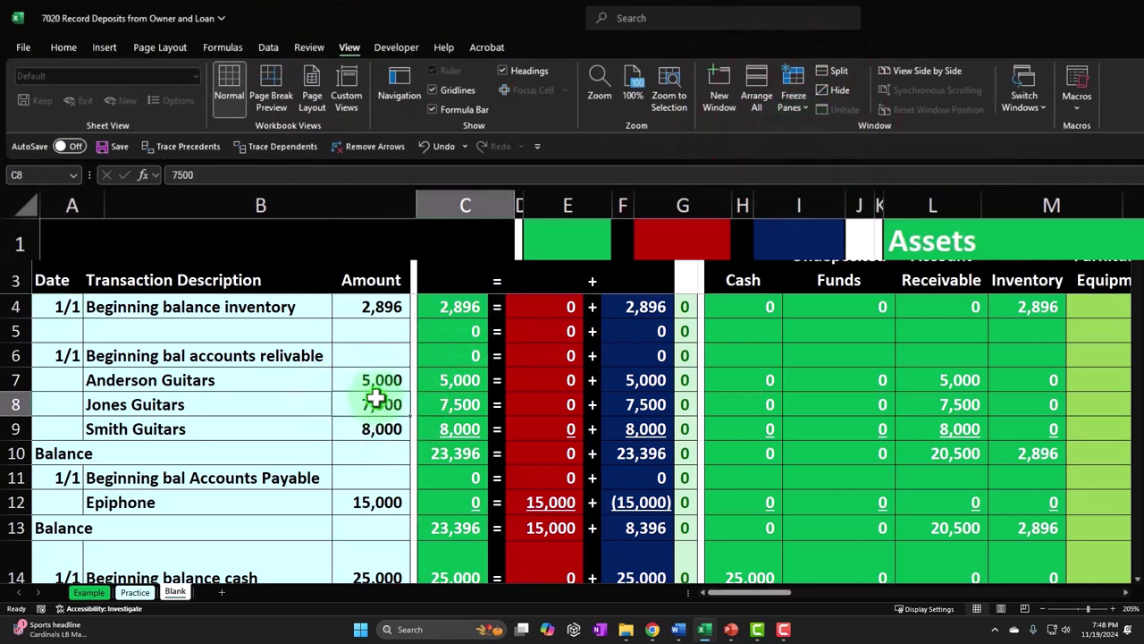
pyautogui.scroll(-5, 376, 399)
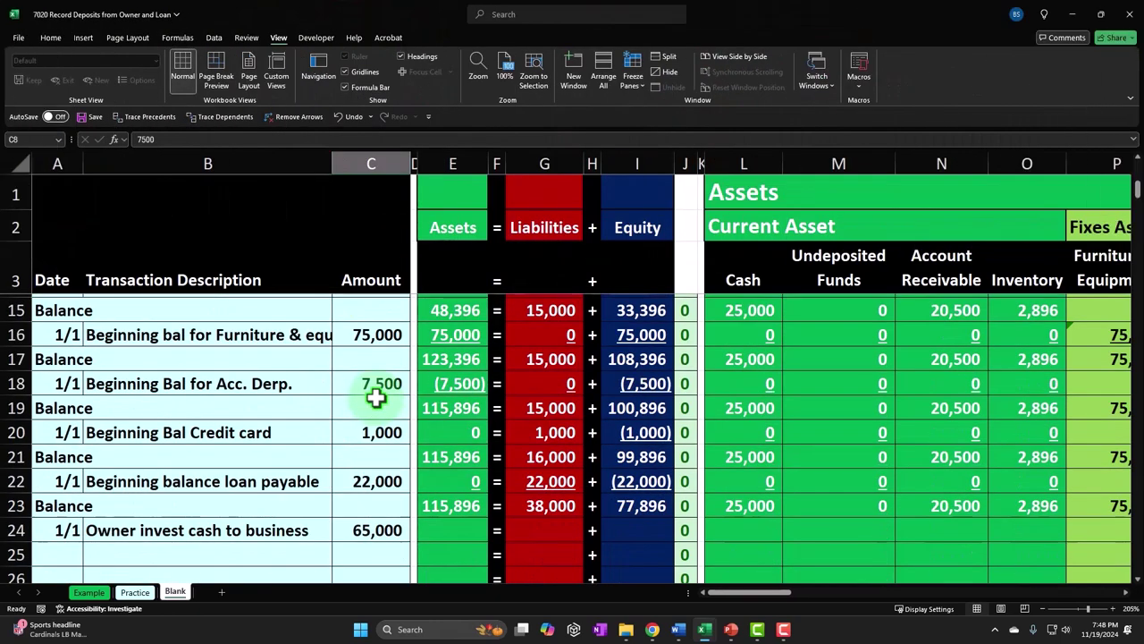
pyautogui.scroll(-1, 374, 398)
# Step: Enter =C24 in Cash cell L24 so it shows the 65,000 investment
pyautogui.click(352, 383)
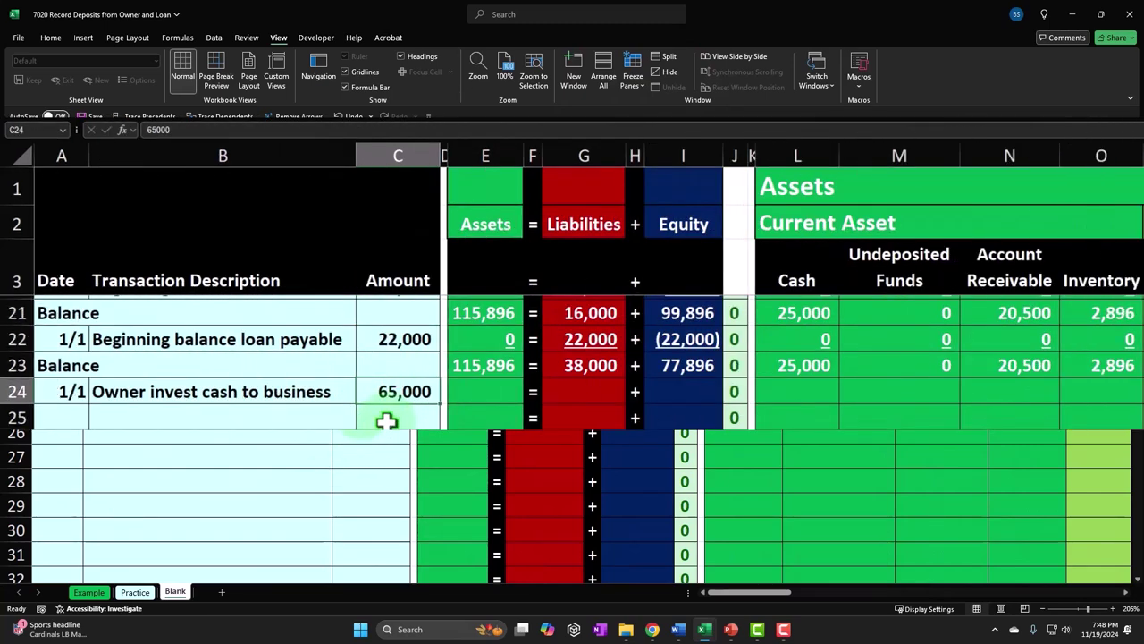
pyautogui.press('Right')
pyautogui.press('Right')
pyautogui.press('Right')
pyautogui.press('Right')
pyautogui.press('Right')
pyautogui.press('Right')
pyautogui.press('Right')
pyautogui.press('Right')
pyautogui.press('Right')
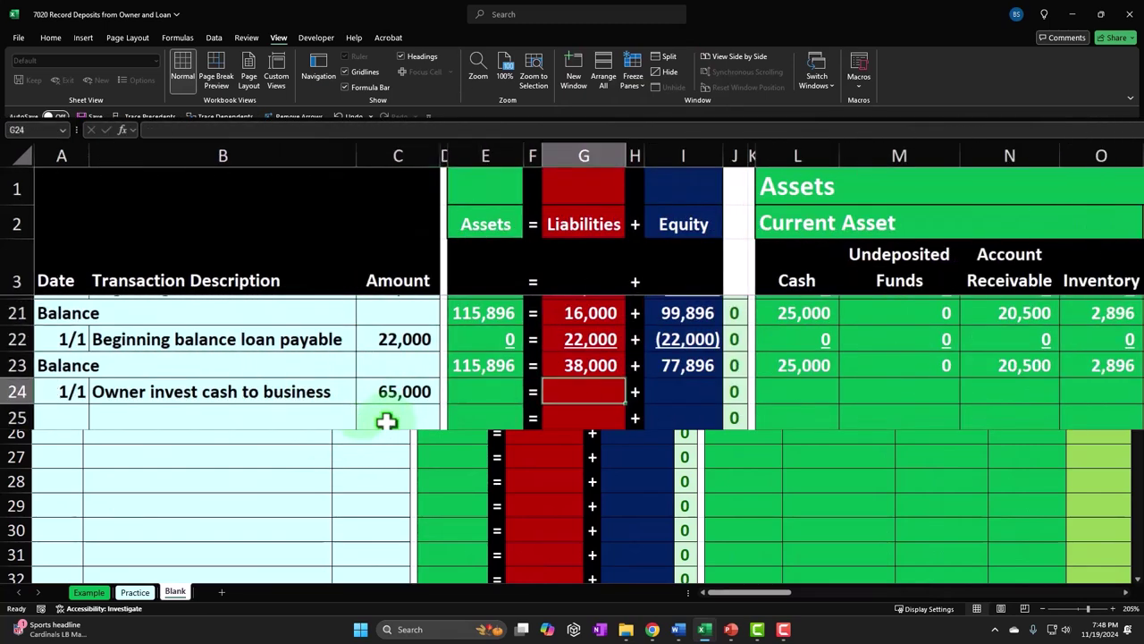
pyautogui.write('=')
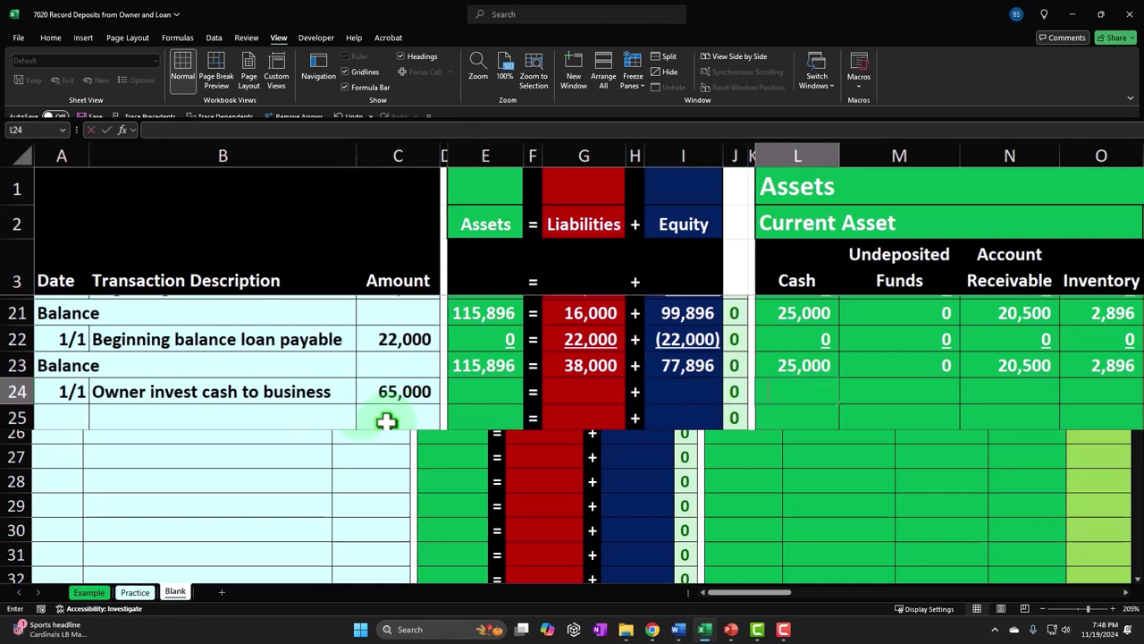
pyautogui.press('Left')
pyautogui.press('Left')
pyautogui.press('Left')
pyautogui.press('Left')
pyautogui.press('Left')
pyautogui.press('Left')
pyautogui.press('Left')
pyautogui.press('Left')
pyautogui.press('Left')
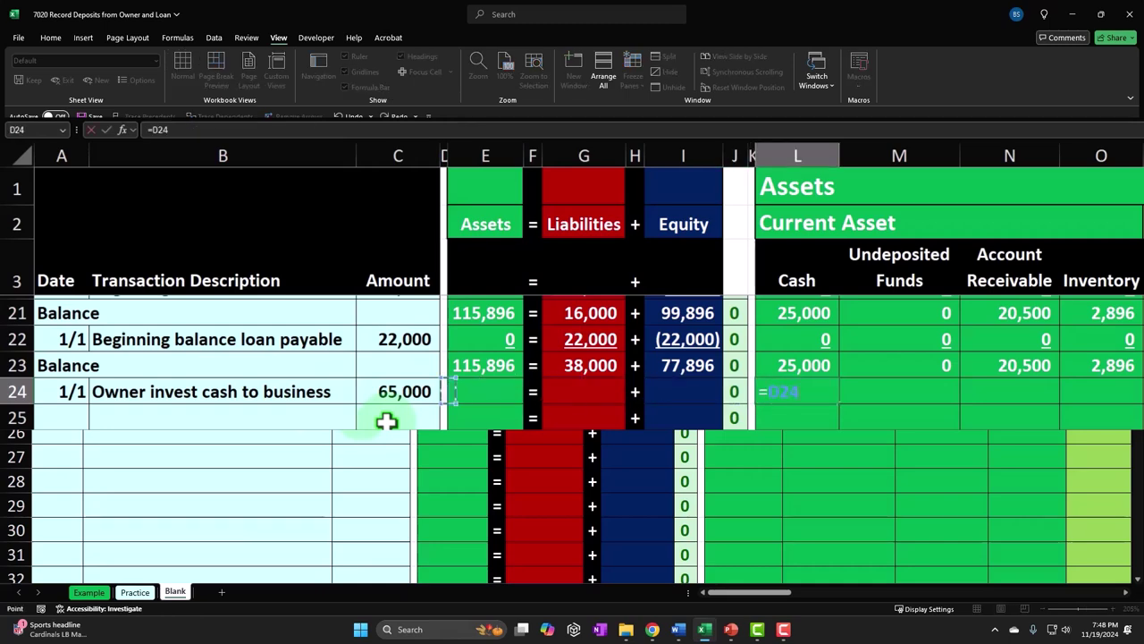
pyautogui.press('Return')
pyautogui.press('Up')
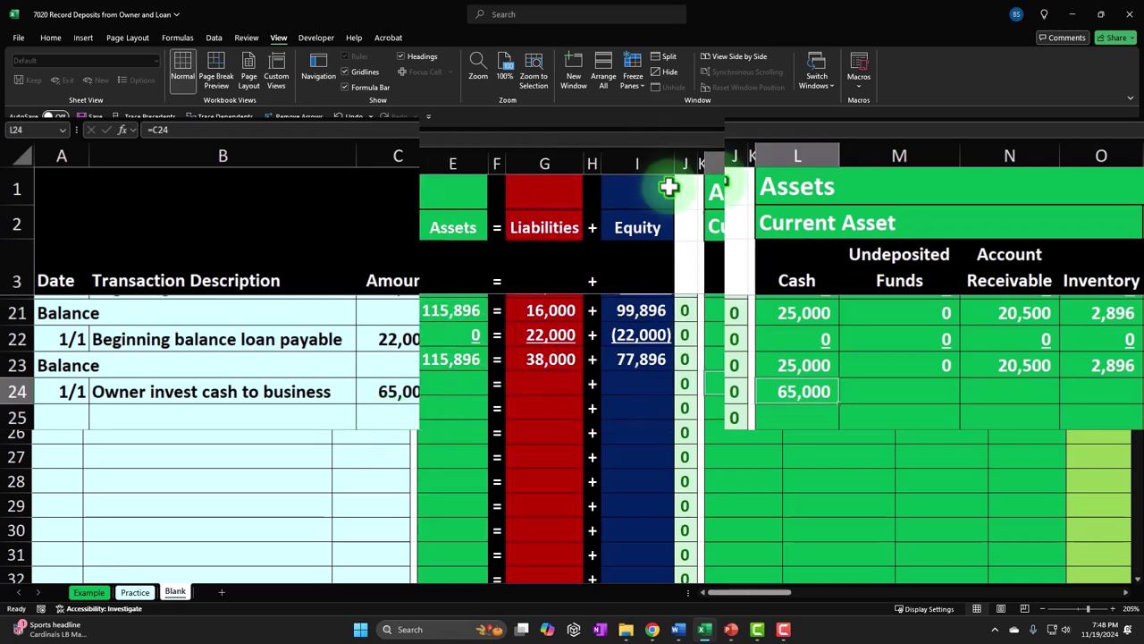
pyautogui.press('Right')
pyautogui.press('Right')
pyautogui.press('Right')
pyautogui.press('Right')
pyautogui.press('Right')
pyautogui.press('Right')
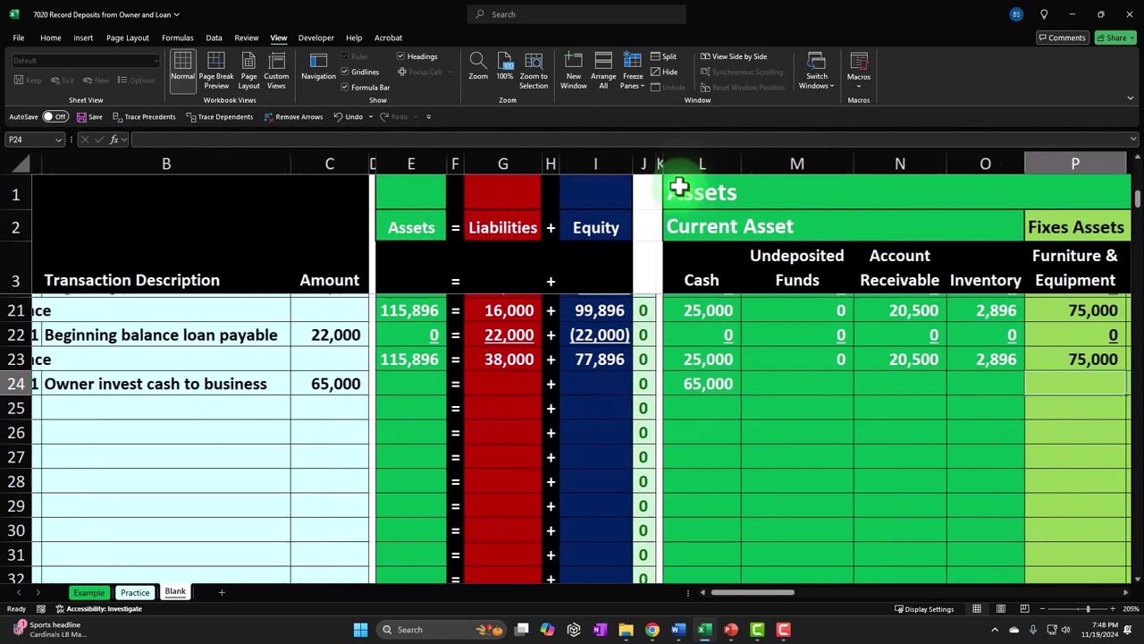
pyautogui.press('Right')
pyautogui.press('Right')
pyautogui.press('Right')
pyautogui.press('Right')
pyautogui.press('Right')
pyautogui.press('Right')
pyautogui.press('Right')
pyautogui.press('Right')
pyautogui.press('Right')
pyautogui.press('Right')
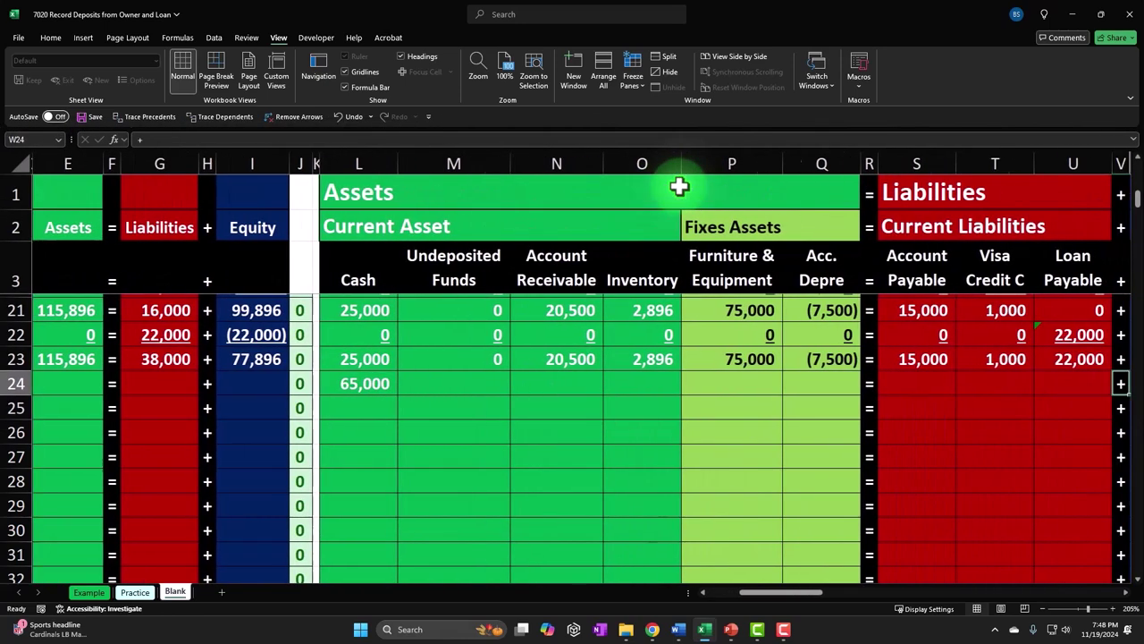
pyautogui.press('Right')
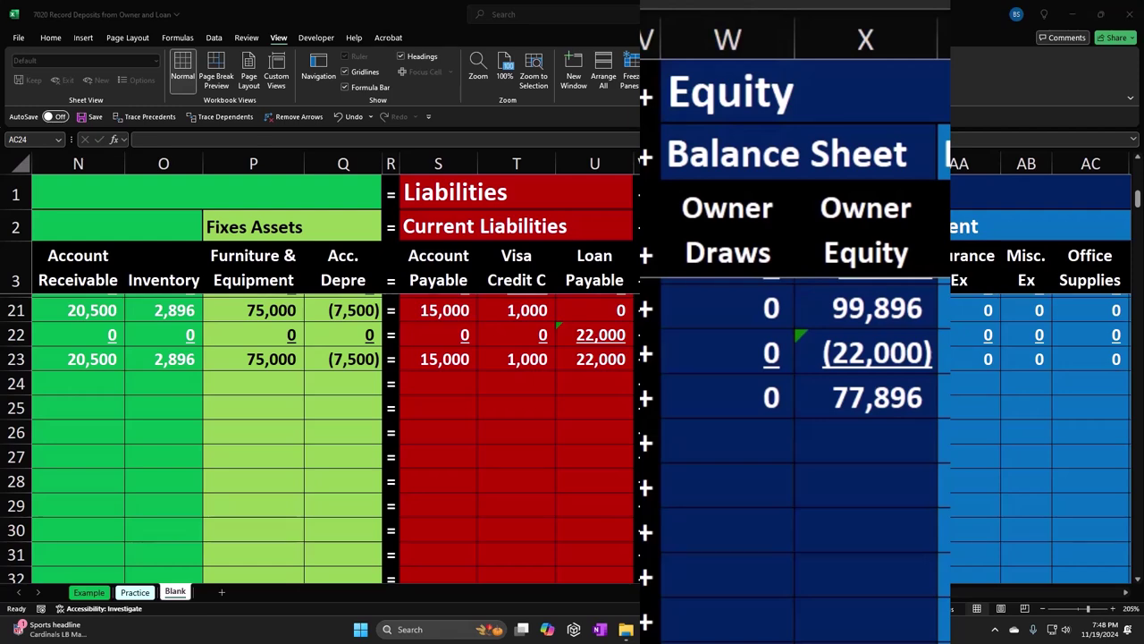
pyautogui.click(892, 445)
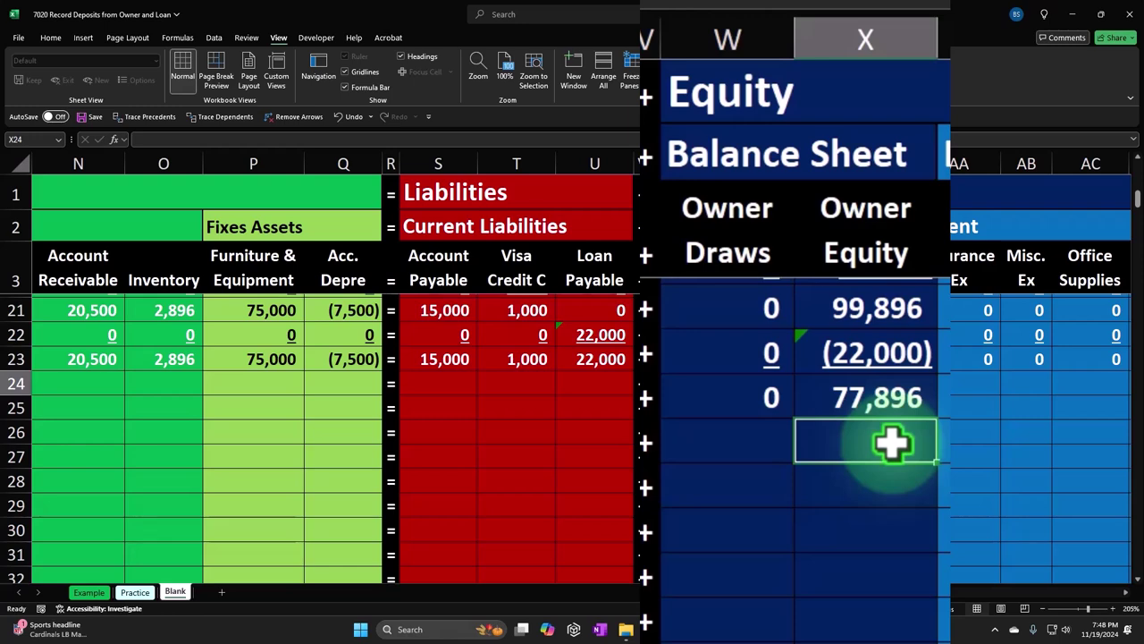
pyautogui.press('Right')
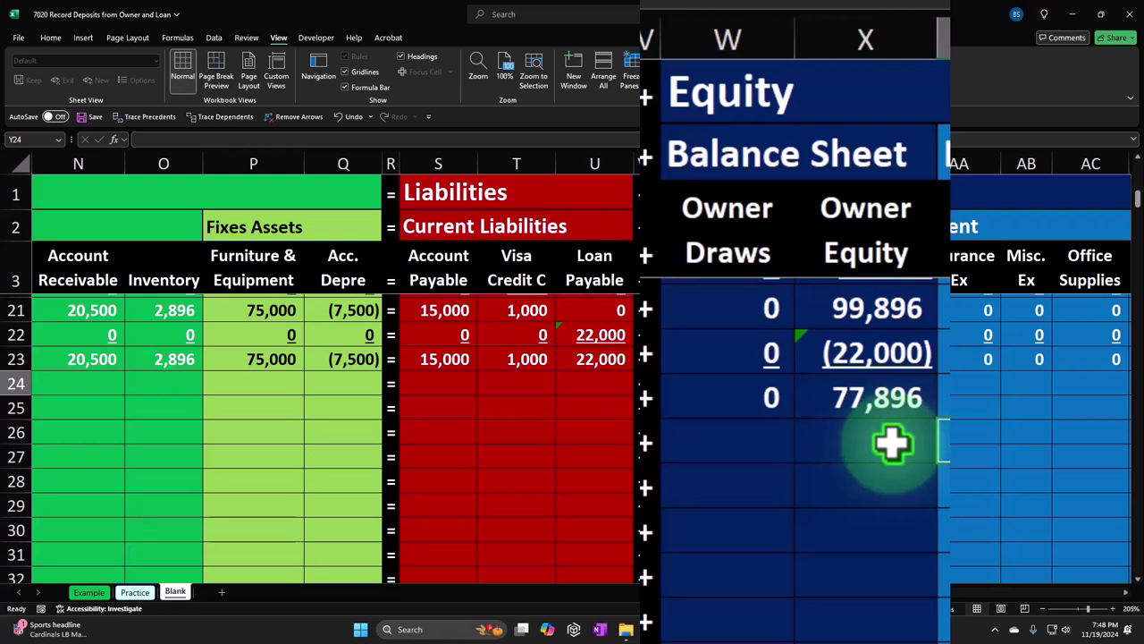
pyautogui.click(892, 443)
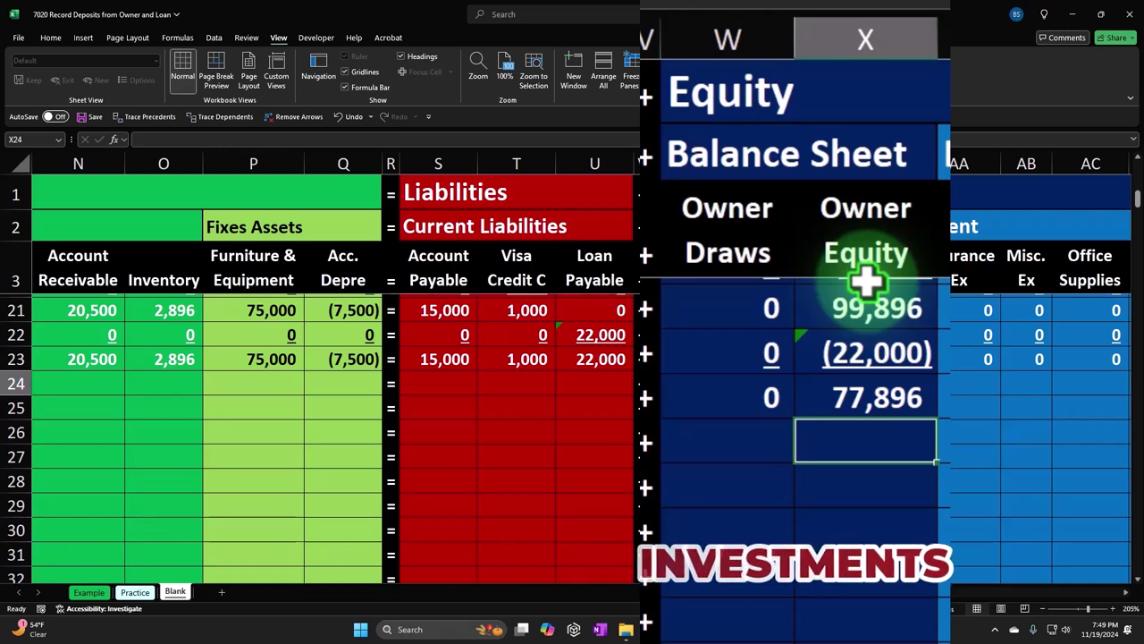
pyautogui.press('Left')
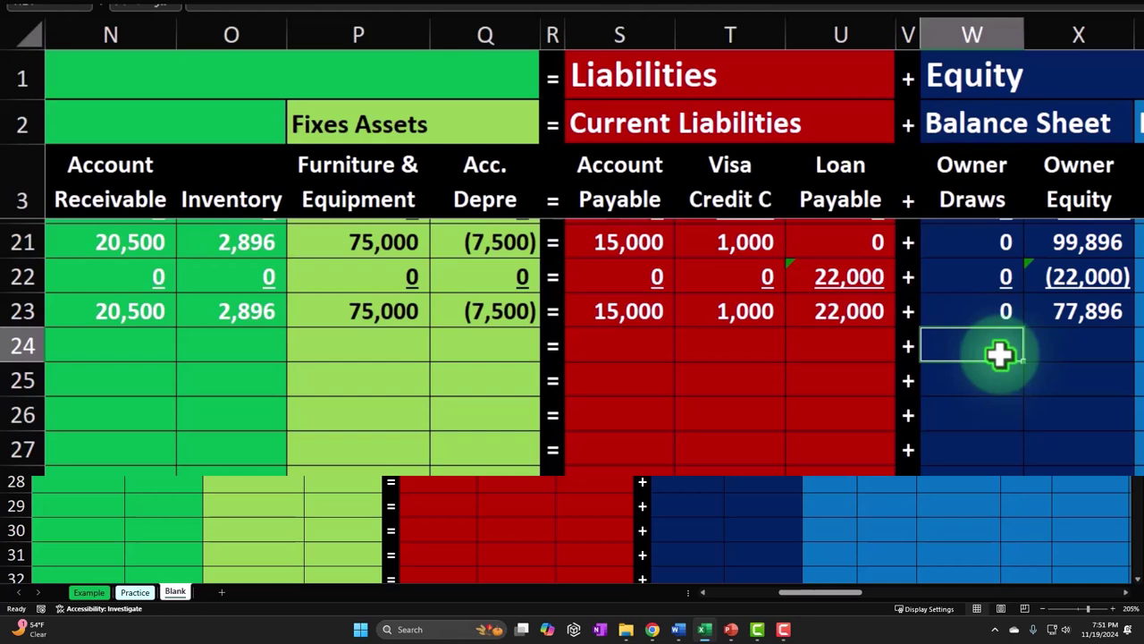
# Step: Total W21:W22 into row 23's Owner Draws balance and confirm Owner Equity's =SUM(X21:X22) gives 77,896
pyautogui.press('Right')
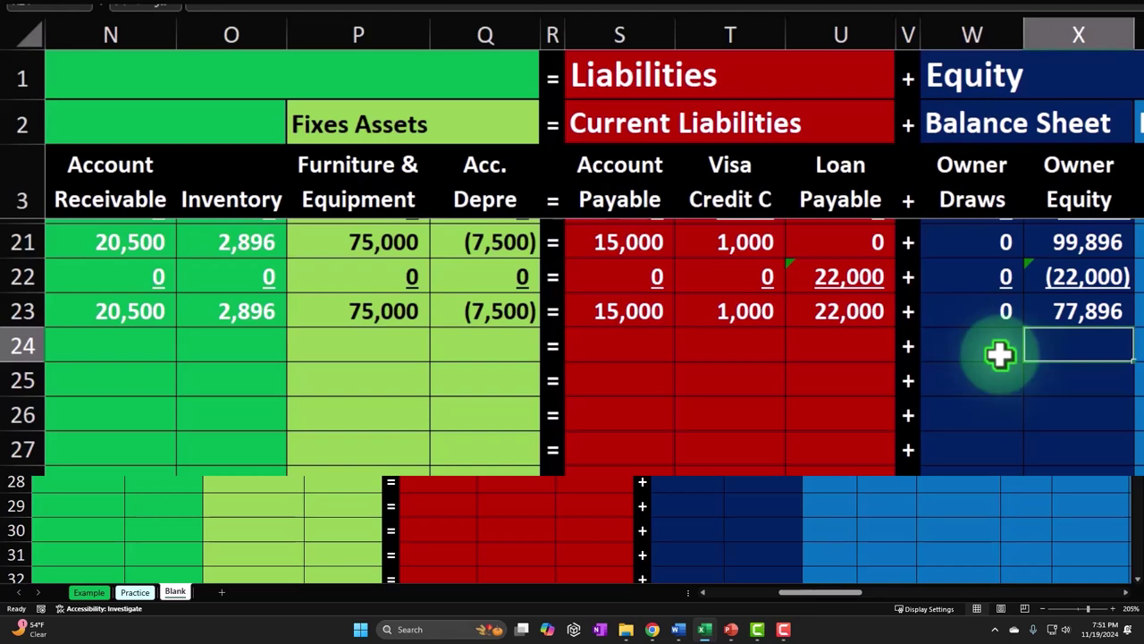
pyautogui.click(978, 196)
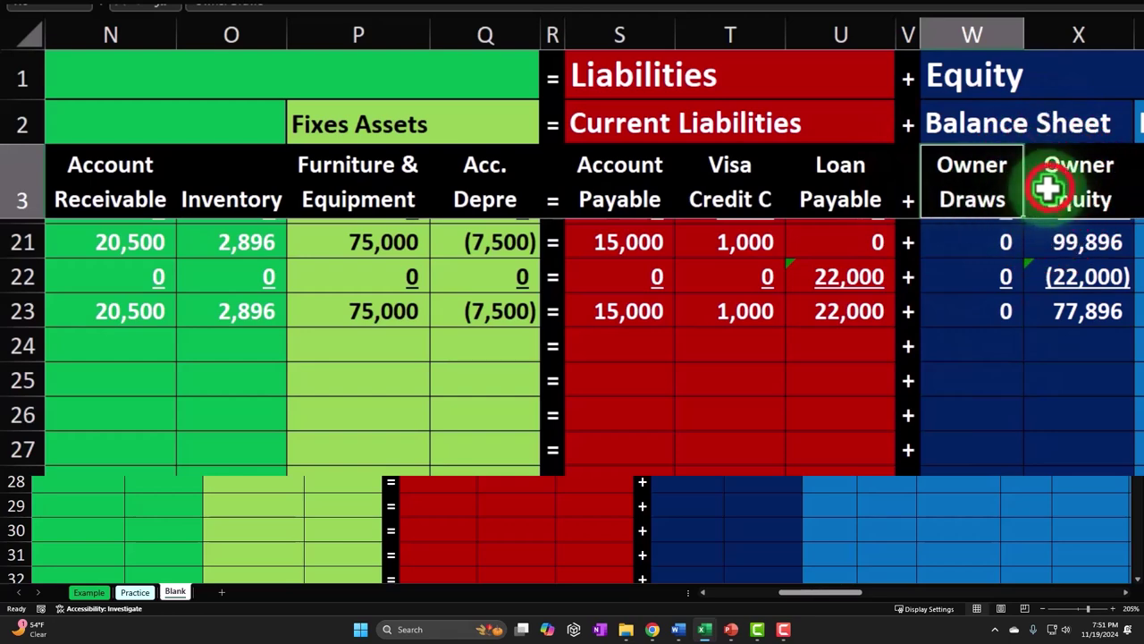
pyautogui.click(1048, 188)
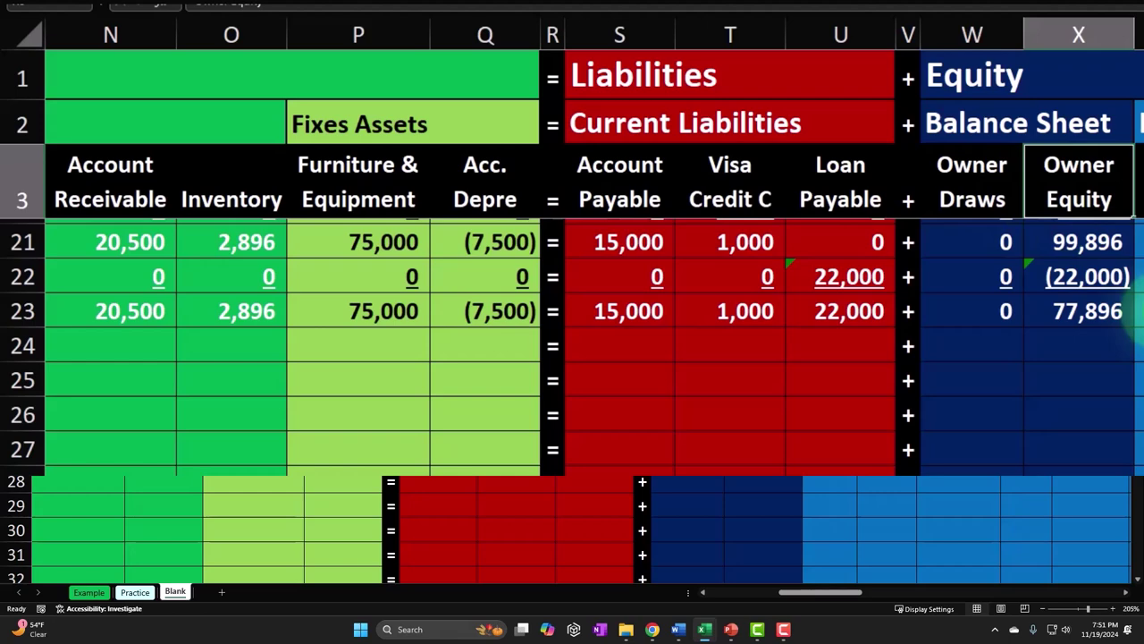
pyautogui.click(1008, 312)
pyautogui.hotkey('ctrl', 'd')
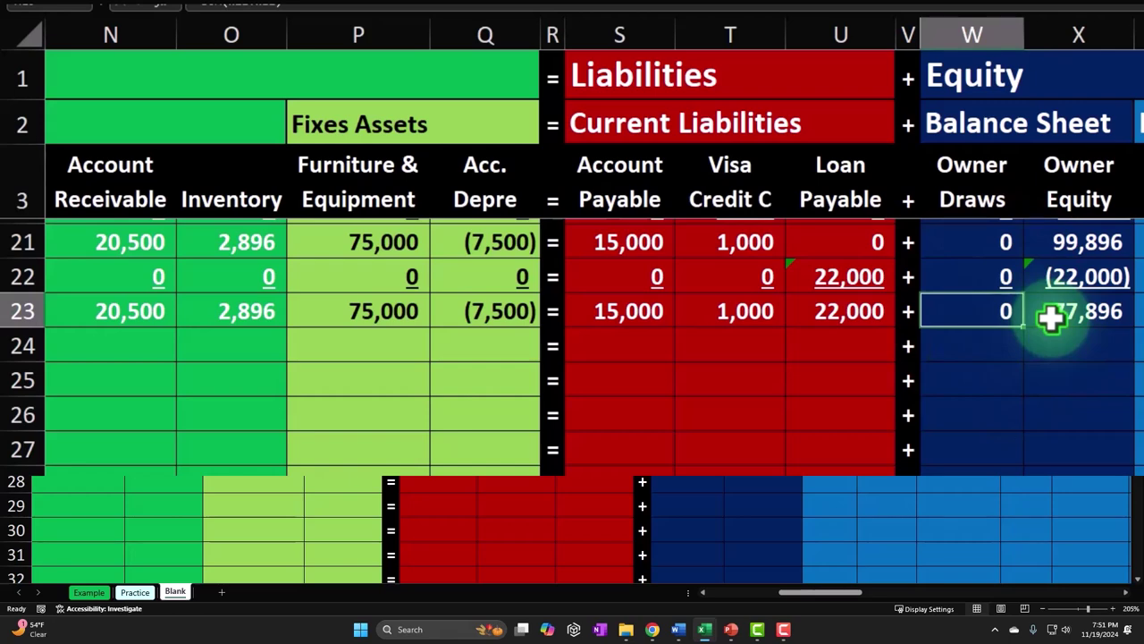
pyautogui.click(1051, 317)
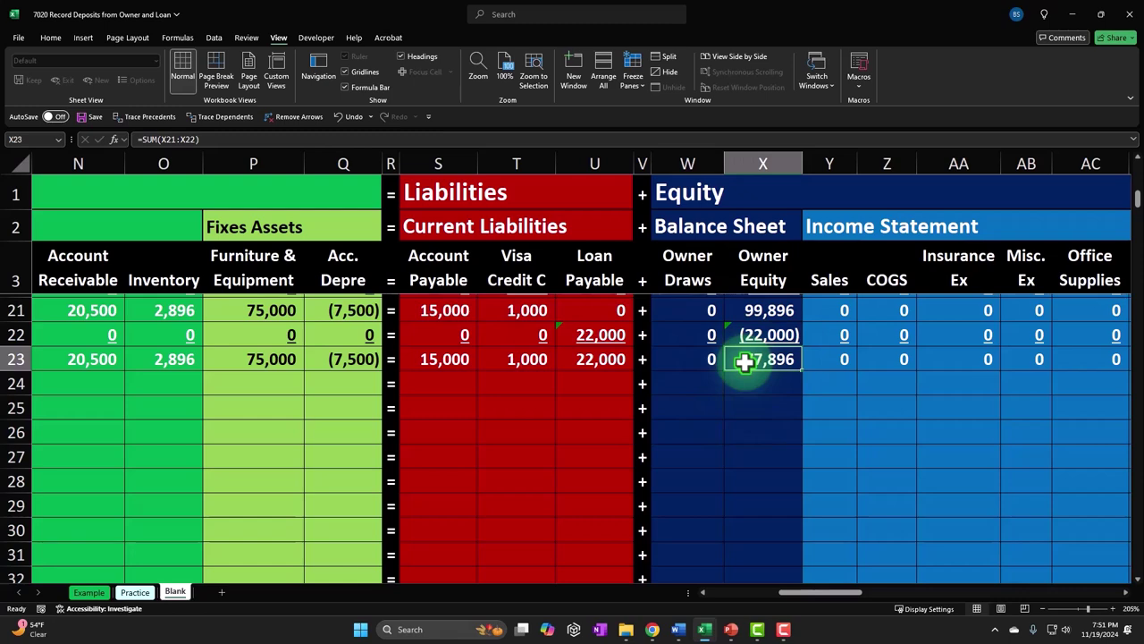
pyautogui.click(760, 160)
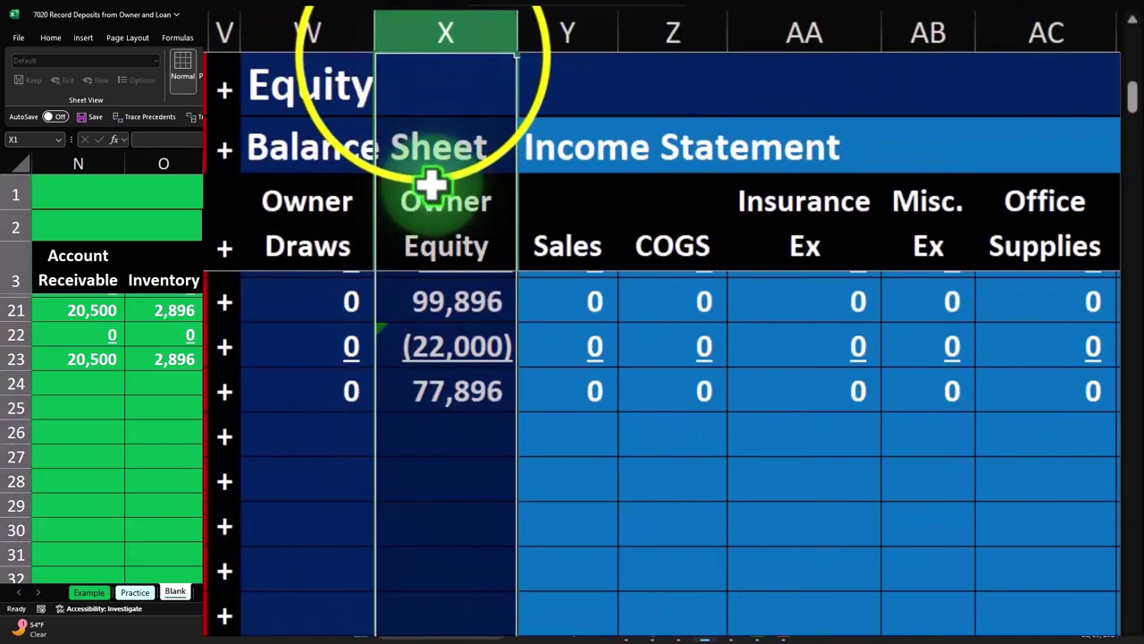
# Step: Insert a new column X headed 'Owner Investment' before Owner Equity and widen it to fit
pyautogui.rightClick(427, 57)
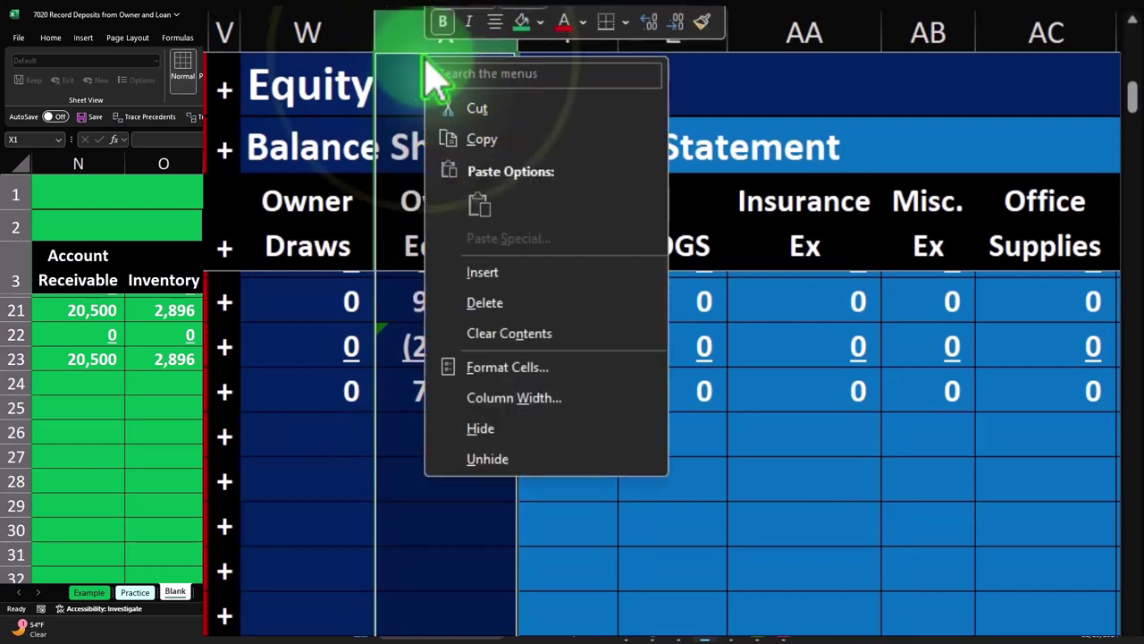
pyautogui.click(466, 283)
pyautogui.click(436, 217)
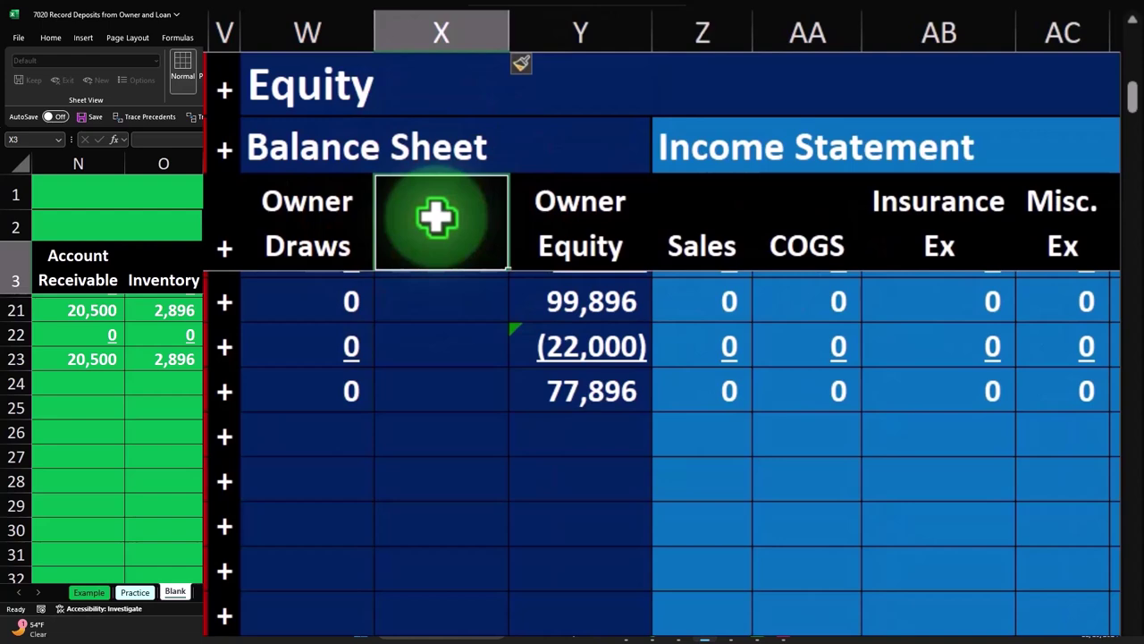
pyautogui.write('Owner')
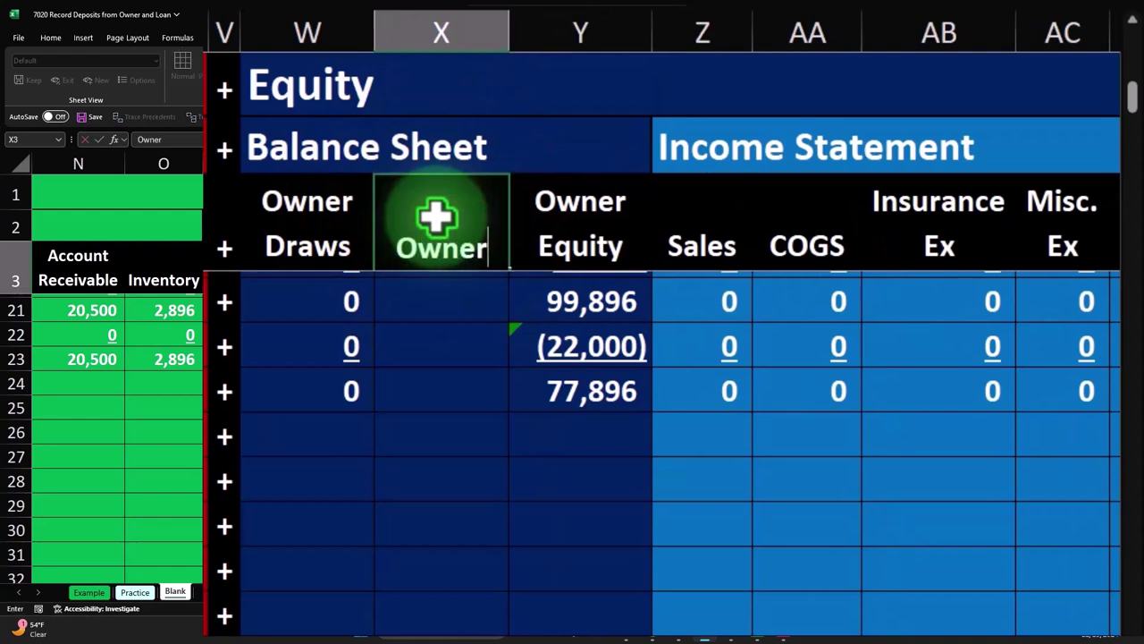
pyautogui.write(' Investment')
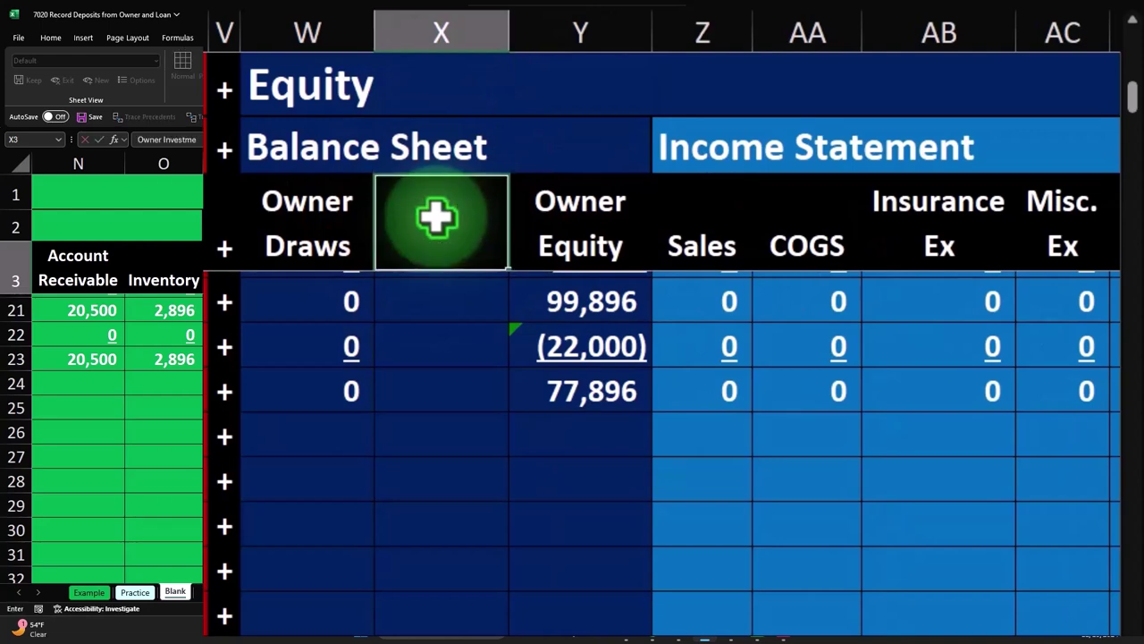
pyautogui.click(474, 403)
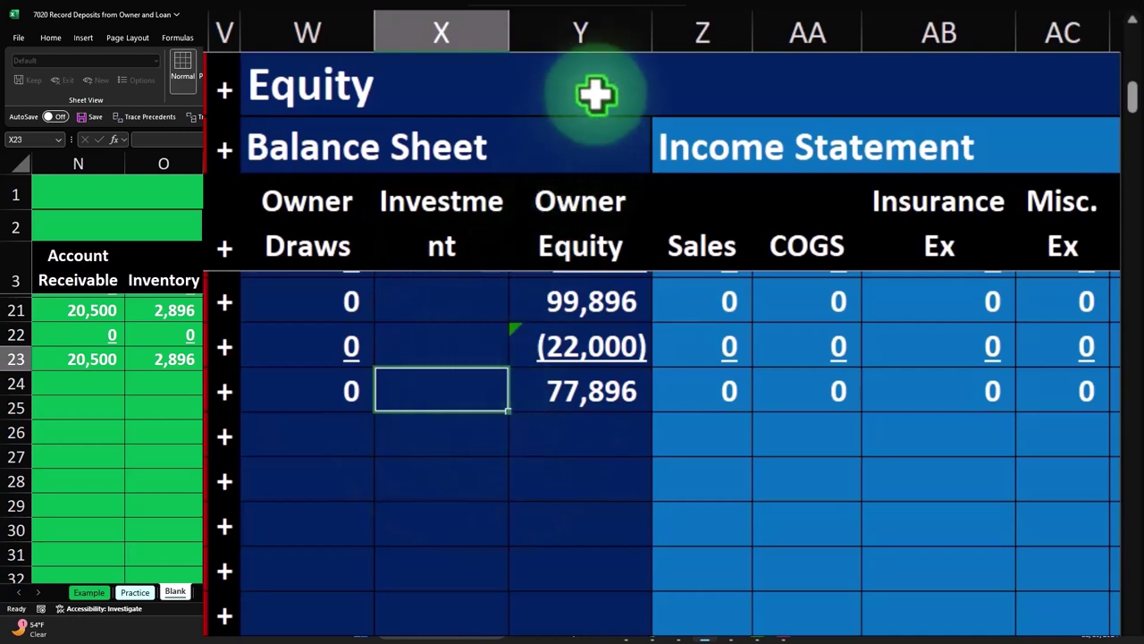
pyautogui.moveTo(505, 29); pyautogui.dragTo(534, 29)
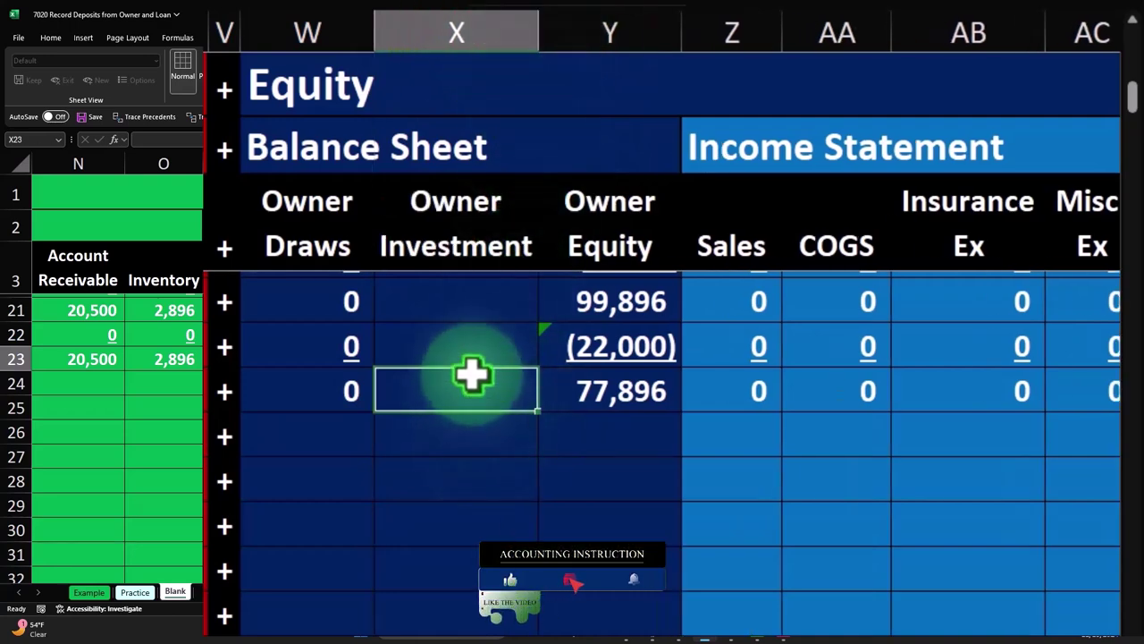
# Step: Enter a formula in X24 referencing the Amount in C24 so it shows 65,000
pyautogui.write('=')
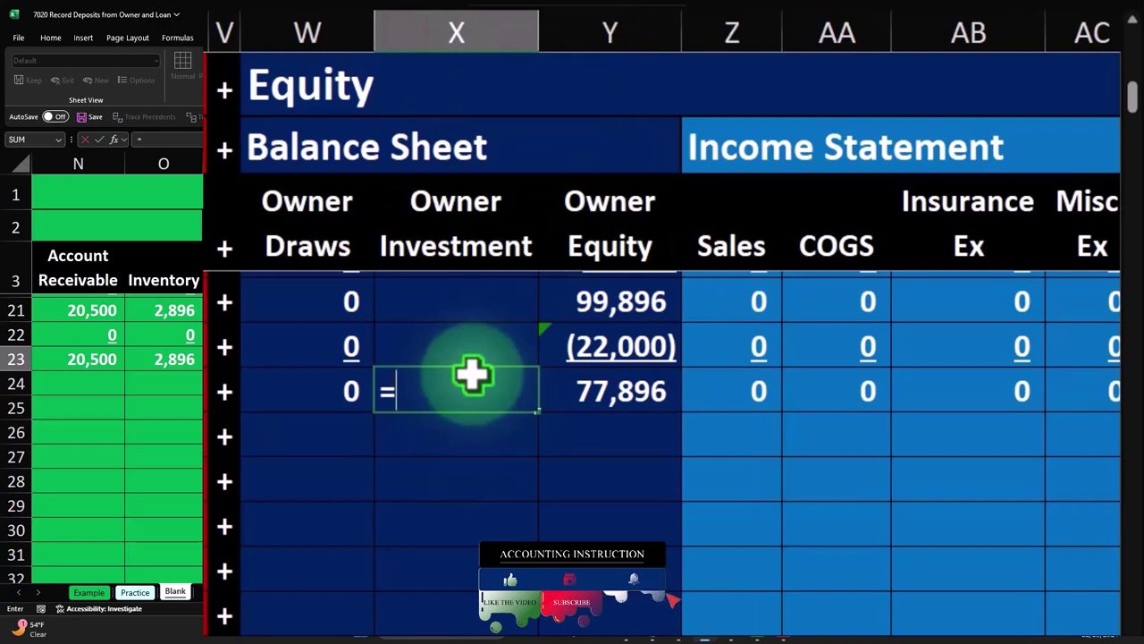
pyautogui.press('Return')
pyautogui.write('=')
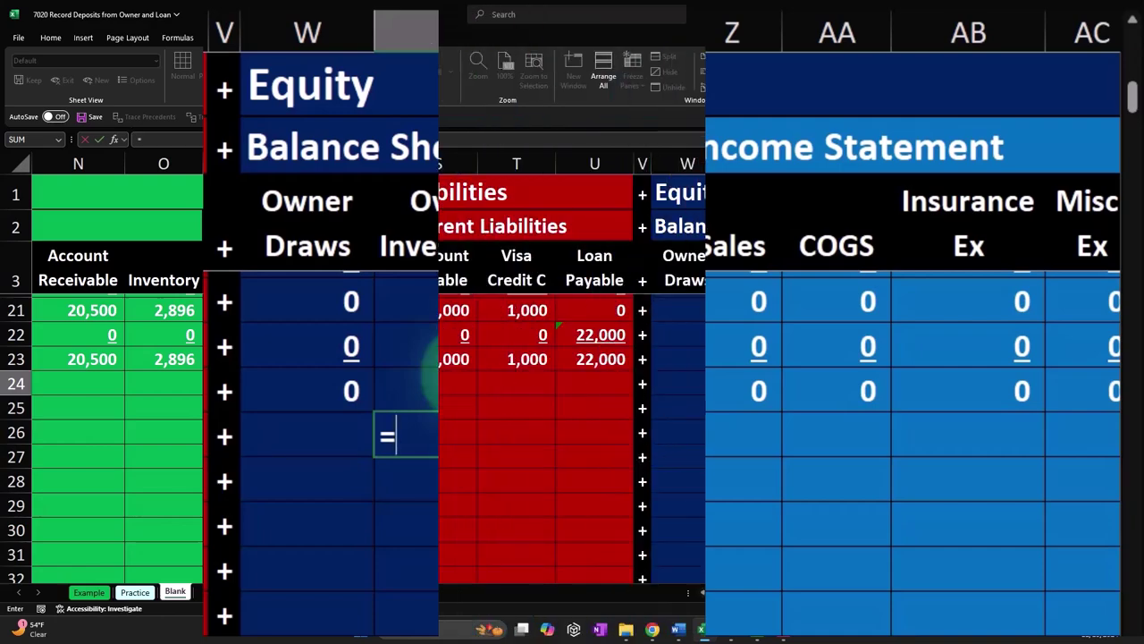
pyautogui.press('Left')
pyautogui.press('Left')
pyautogui.press('Left')
pyautogui.press('Left')
pyautogui.press('Left')
pyautogui.press('Left')
pyautogui.press('Left')
pyautogui.press('Left')
pyautogui.press('Left')
pyautogui.press('Left')
pyautogui.press('Left')
pyautogui.press('Left')
pyautogui.press('Left')
pyautogui.press('Left')
pyautogui.press('Left')
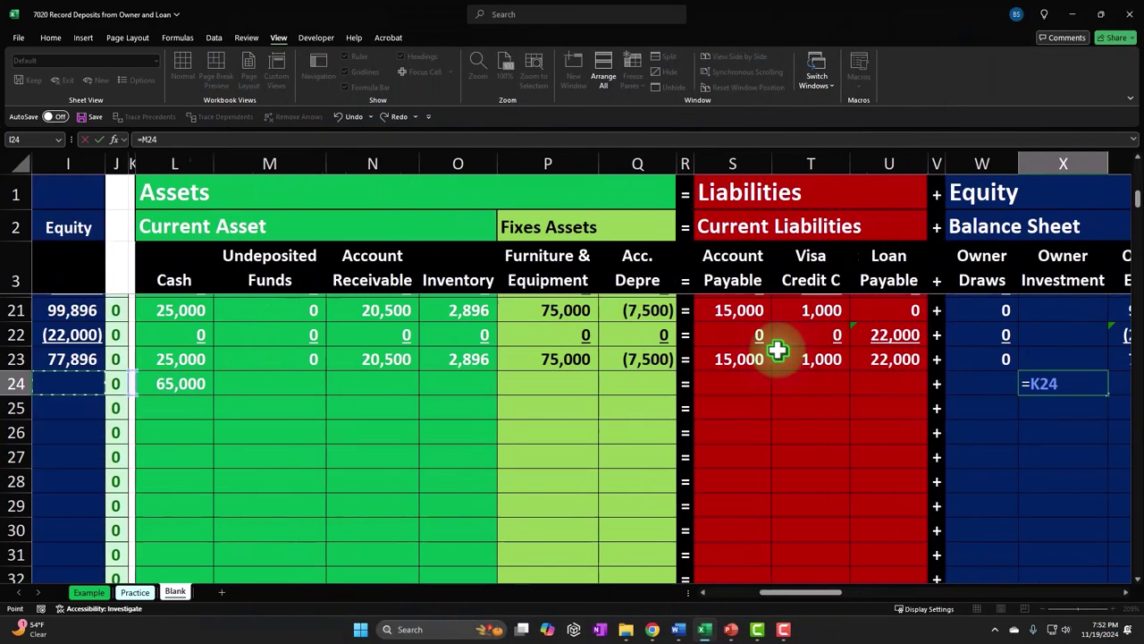
pyautogui.press('Left')
pyautogui.press('Left')
pyautogui.press('Left')
pyautogui.press('Left')
pyautogui.press('Left')
pyautogui.press('Left')
pyautogui.press('Left')
pyautogui.press('Left')
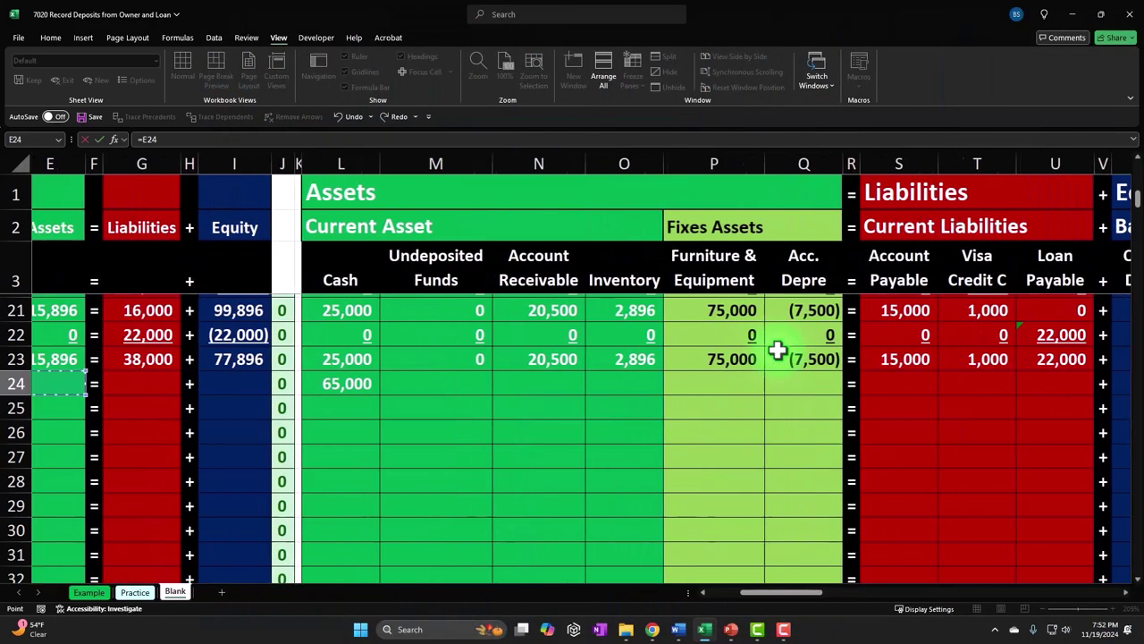
pyautogui.press('Right')
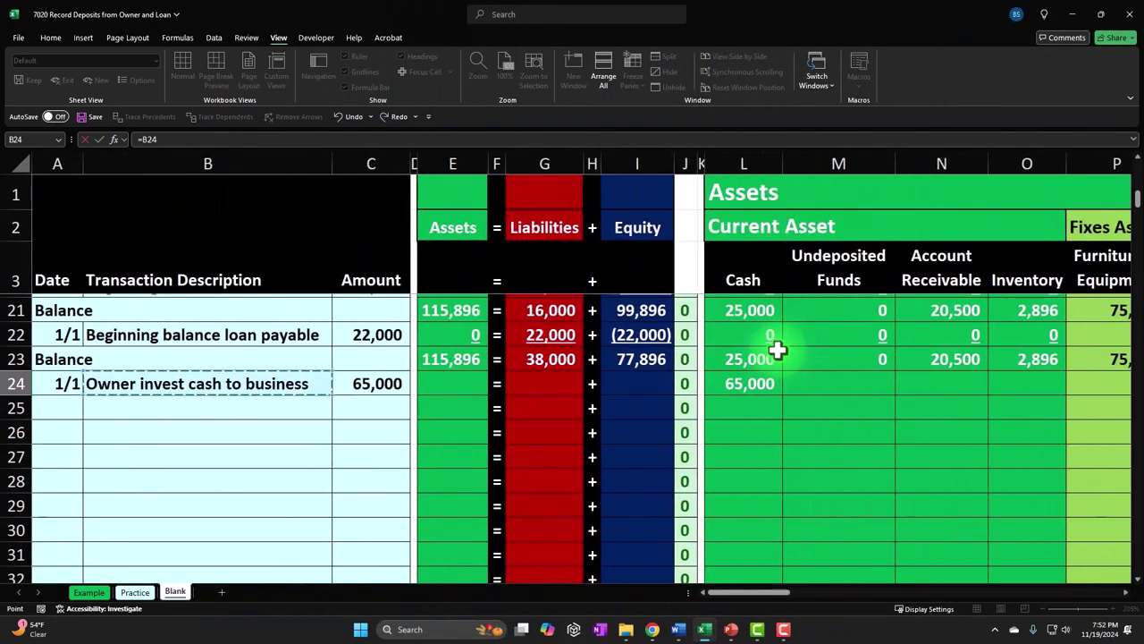
pyautogui.press('Right')
pyautogui.press('Return')
pyautogui.press('Right')
pyautogui.press('Right')
pyautogui.press('Right')
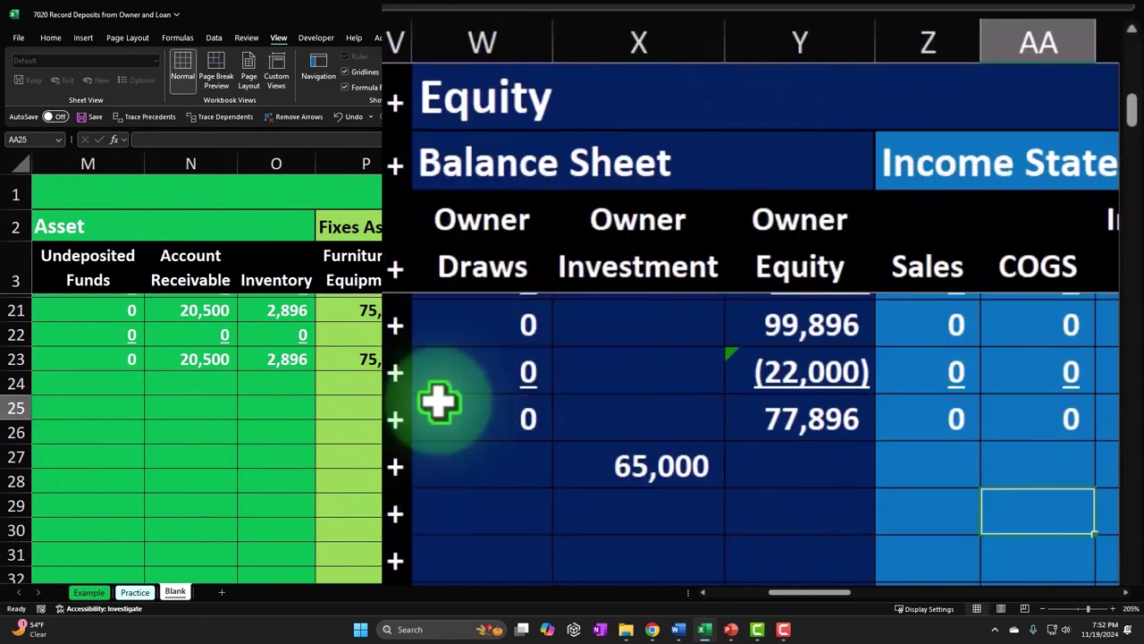
# Step: Enter 0 in row 24's asset and liability cells from Undeposited Funds through Loan Payable
pyautogui.press('Home')
pyautogui.press('Right')
pyautogui.press('Right')
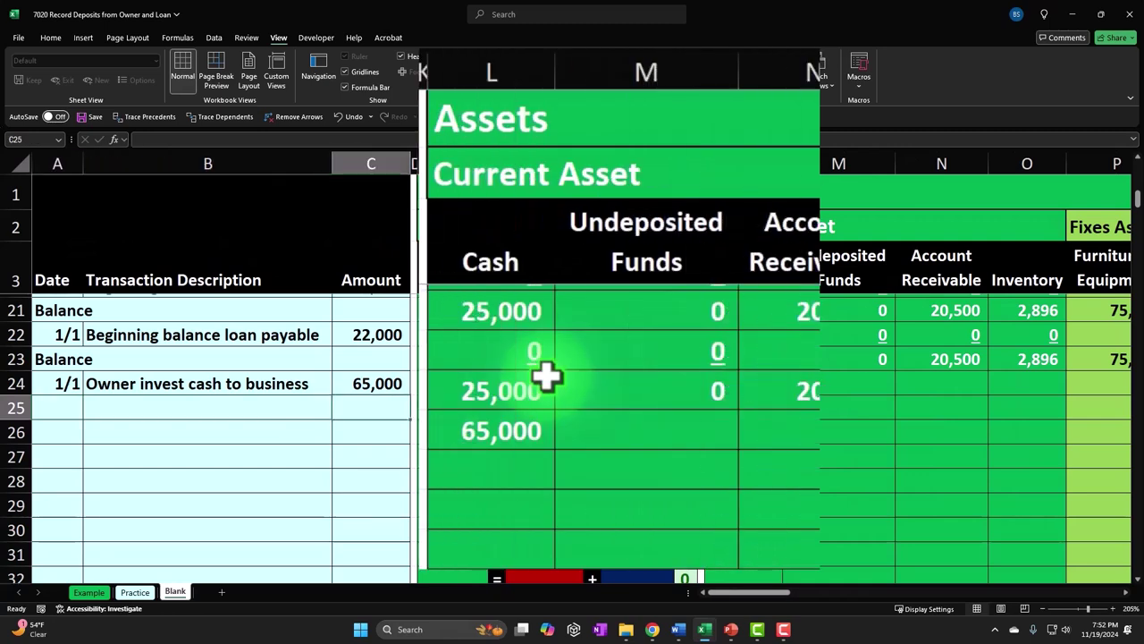
pyautogui.press('Right')
pyautogui.press('Right')
pyautogui.press('Right')
pyautogui.press('Up')
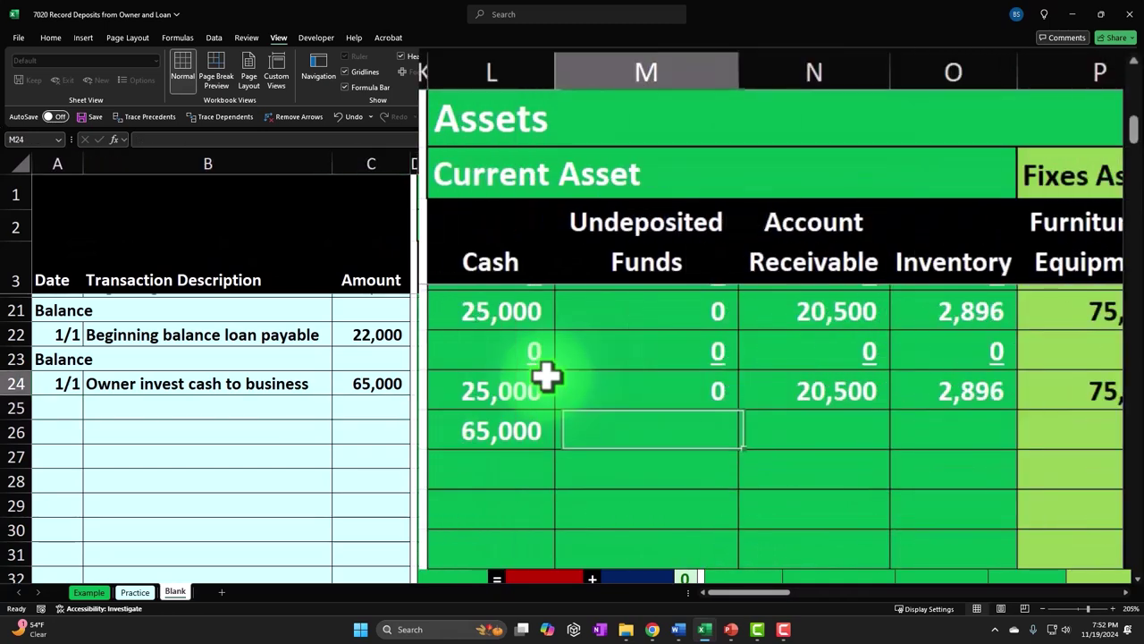
pyautogui.write('0')
pyautogui.press('Right')
pyautogui.press('Right')
pyautogui.press('Right')
pyautogui.press('Right')
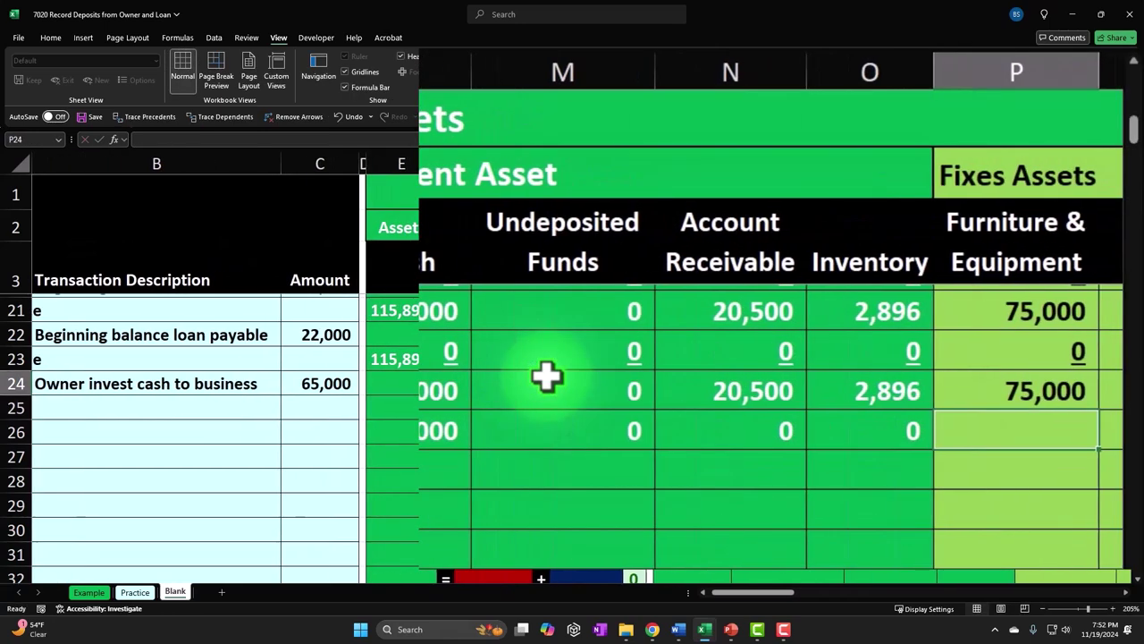
pyautogui.write('0')
pyautogui.press('Right')
pyautogui.press('Right')
pyautogui.write('0')
pyautogui.press('Right')
pyautogui.write('0')
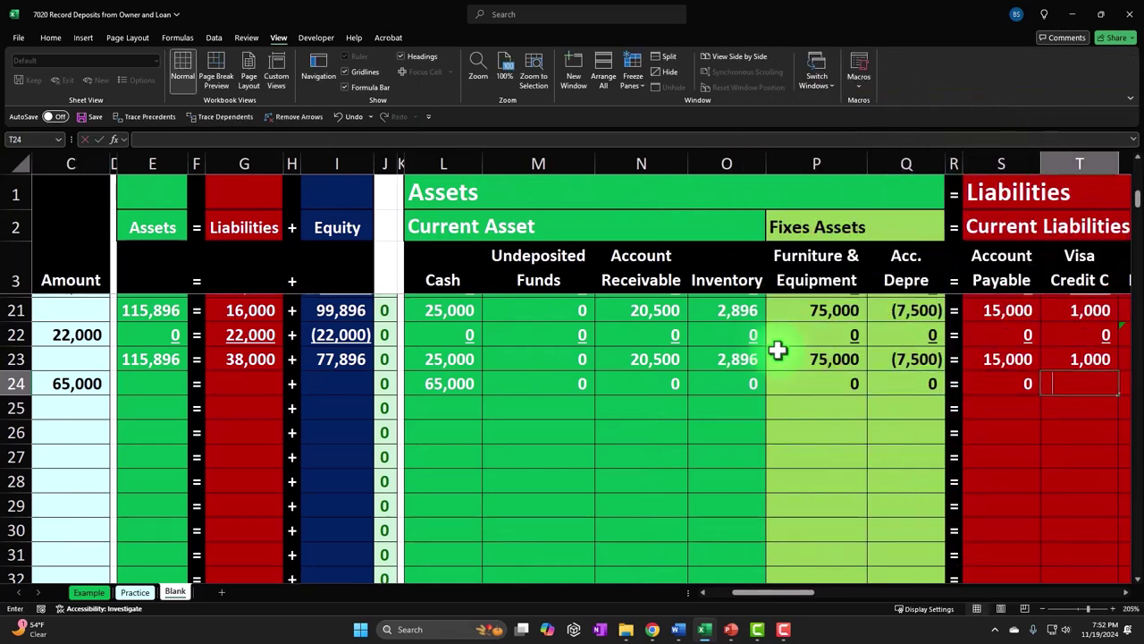
pyautogui.press('Right')
pyautogui.write('0')
pyautogui.press('Right')
pyautogui.press('Right')
# Step: Put 65000 in Owner Investment and 0 in the remaining equity and income columns through Utilities
pyautogui.write('0')
pyautogui.press('Right')
pyautogui.write('65000')
pyautogui.press('Right')
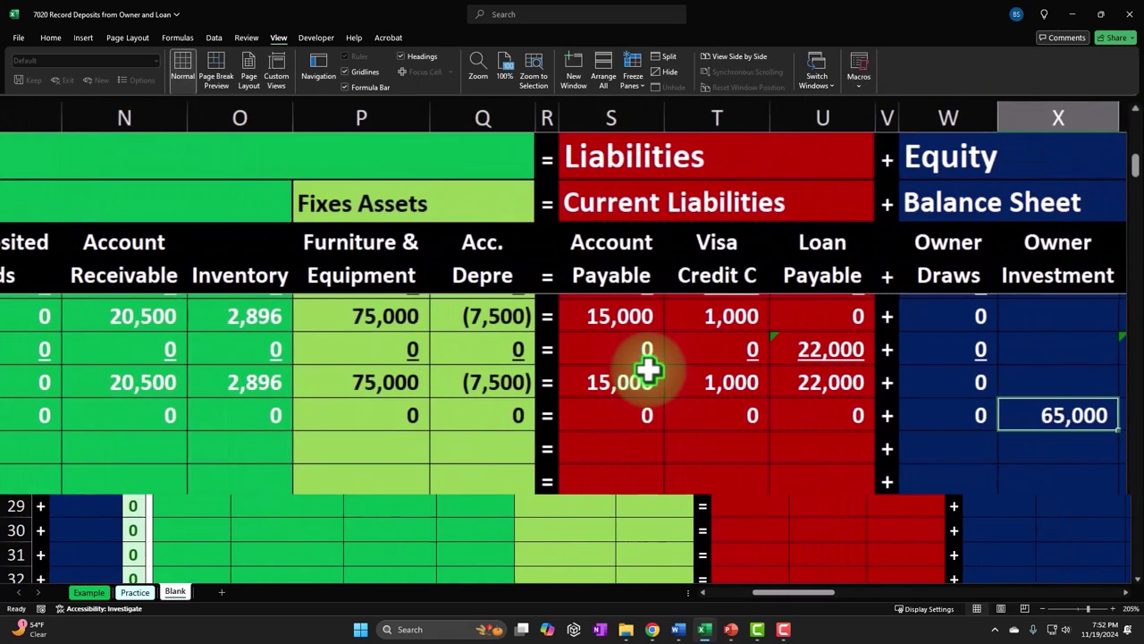
pyautogui.write('0')
pyautogui.press('Right')
pyautogui.press('0')
pyautogui.press('Right')
pyautogui.press('0')
pyautogui.press('Right')
pyautogui.press('0')
pyautogui.press('Right')
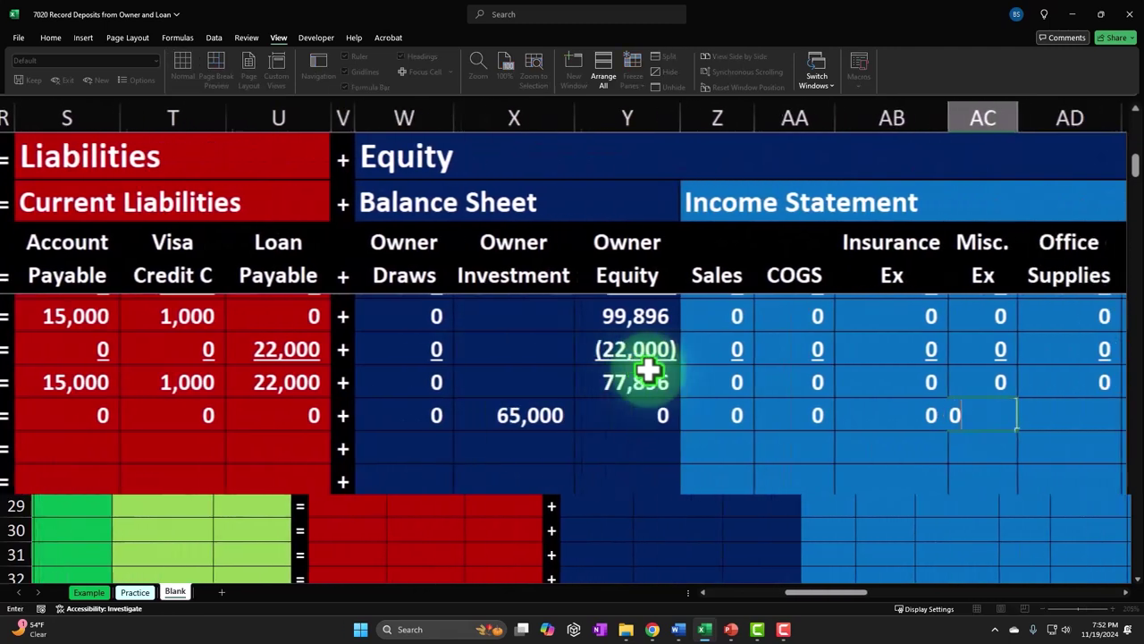
pyautogui.press('0')
pyautogui.press('Right')
pyautogui.press('0')
pyautogui.press('Right')
pyautogui.write('0')
pyautogui.press('Right')
pyautogui.write('0')
pyautogui.press('Right')
pyautogui.write('0')
pyautogui.press('Right')
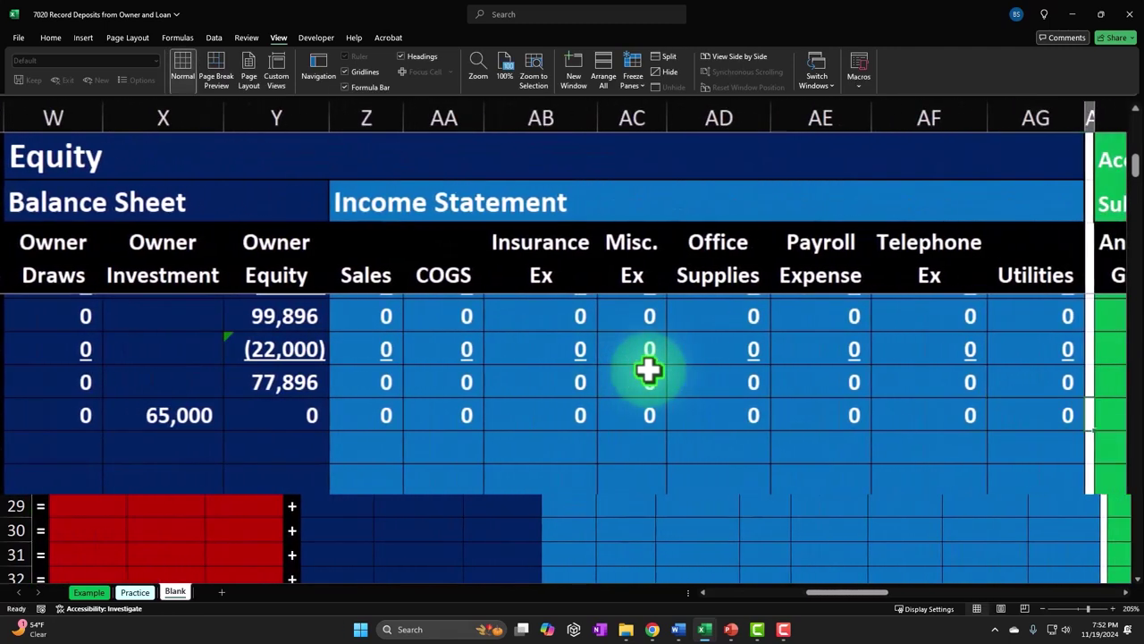
pyautogui.press('Left')
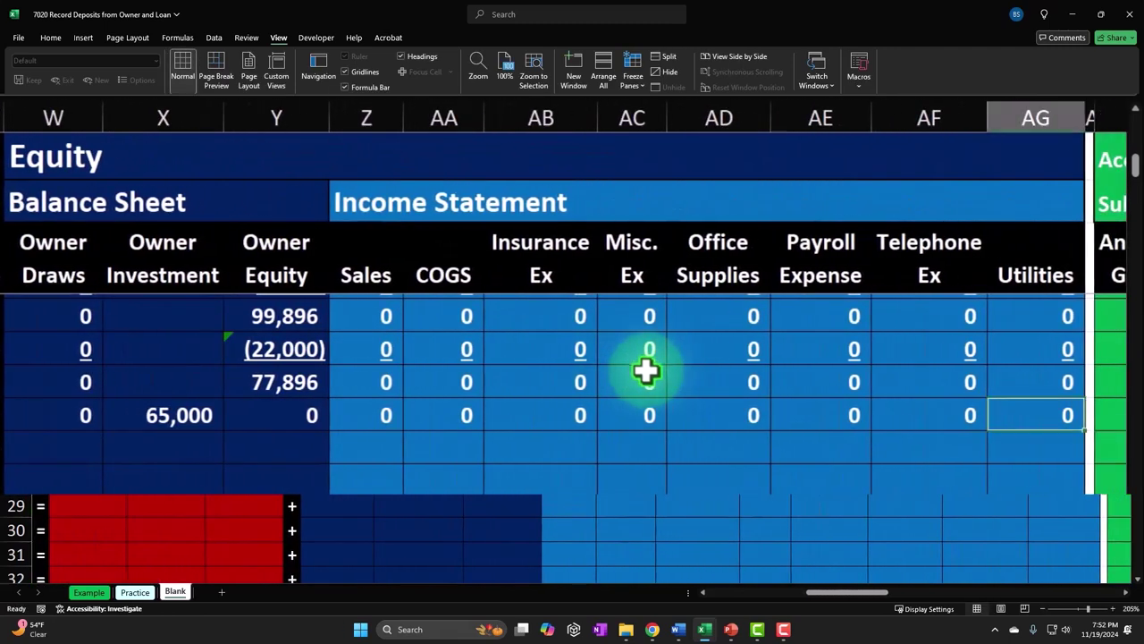
pyautogui.moveTo(69, 416); pyautogui.dragTo(1024, 415)
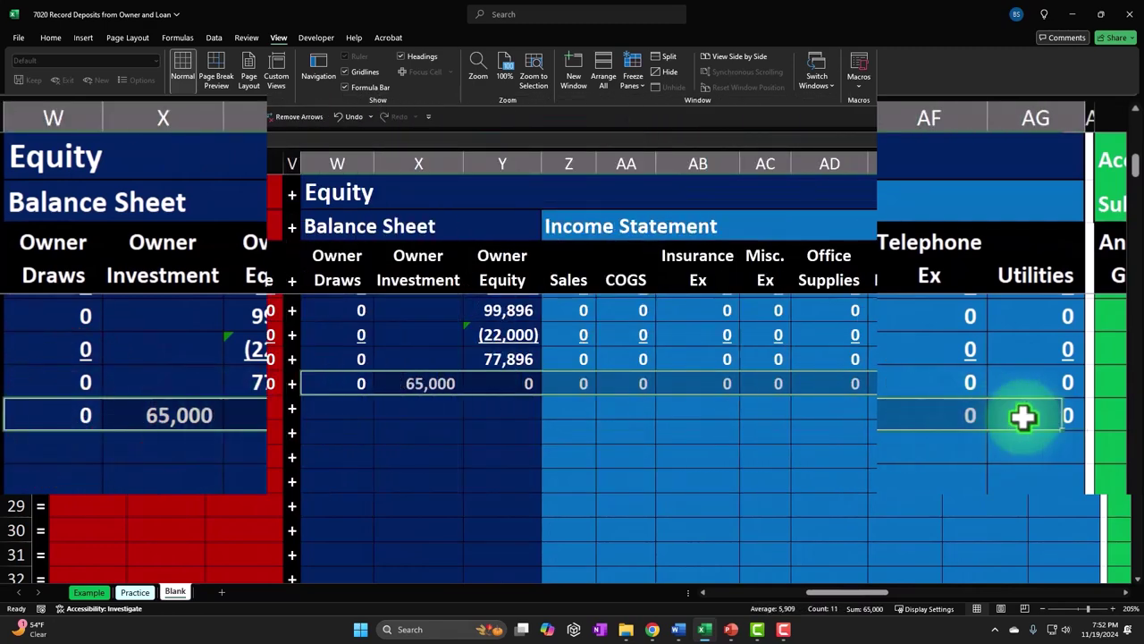
# Step: Underline row 24's amounts in W24:AG24, S24:U24 and L24:Q24
pyautogui.click(52, 39)
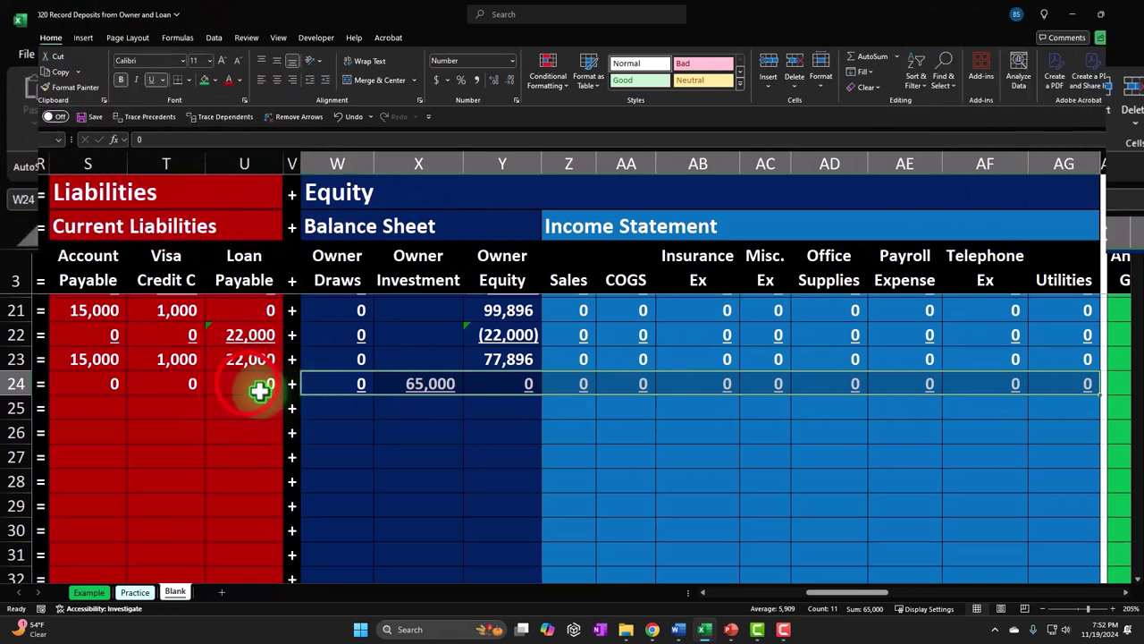
pyautogui.moveTo(259, 390); pyautogui.dragTo(102, 383)
pyautogui.hscroll(-3, 102, 383)
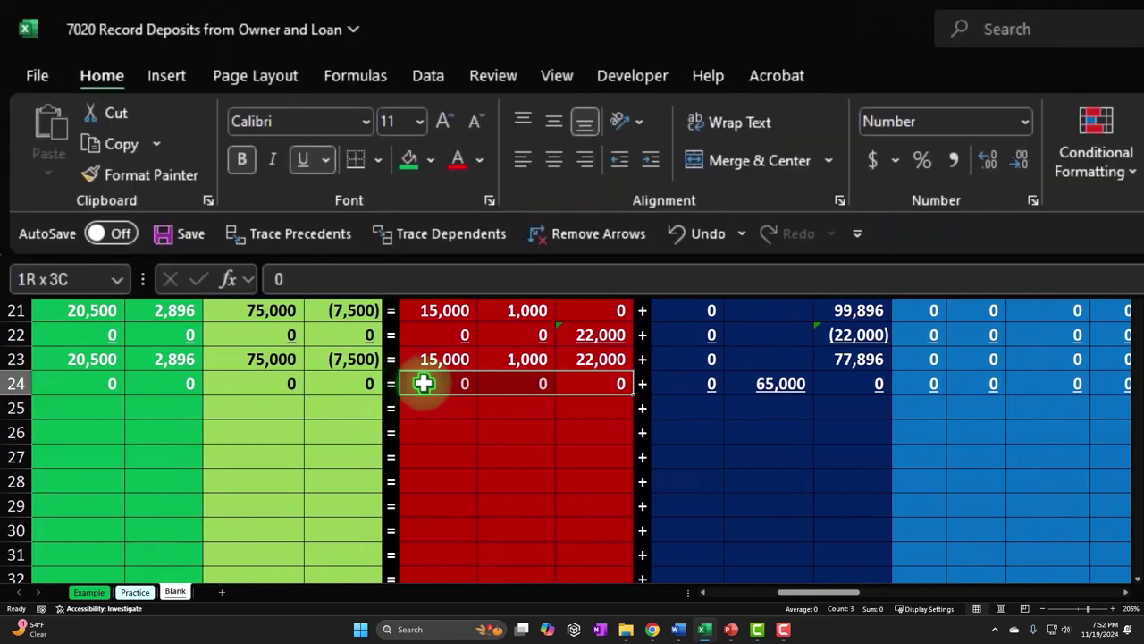
pyautogui.click(305, 159)
pyautogui.moveTo(357, 383); pyautogui.dragTo(186, 375)
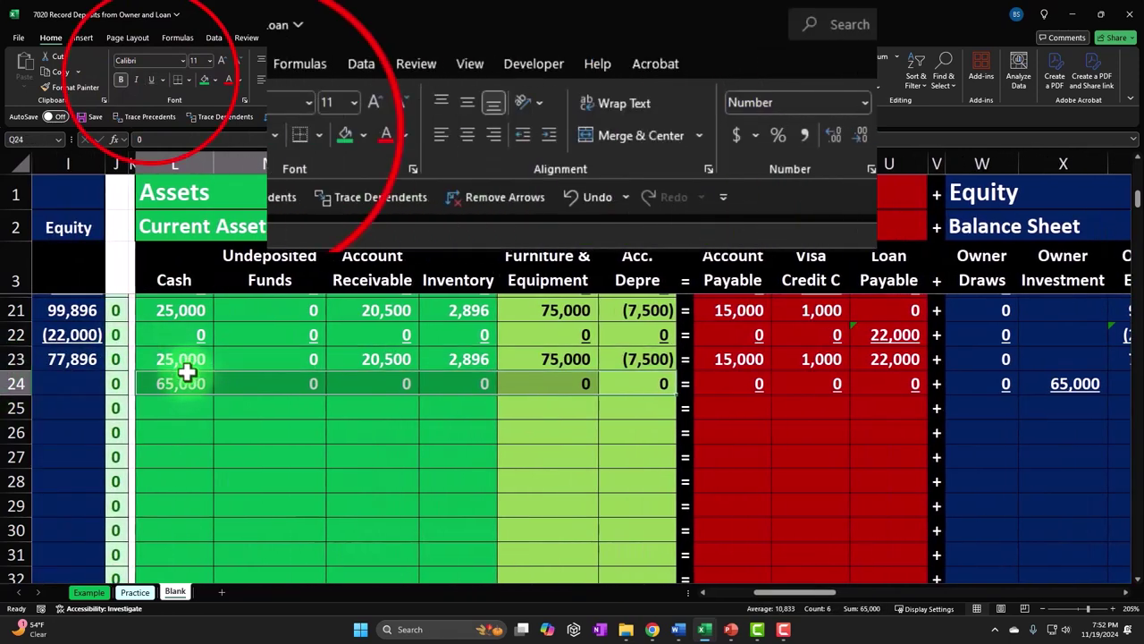
pyautogui.click(150, 79)
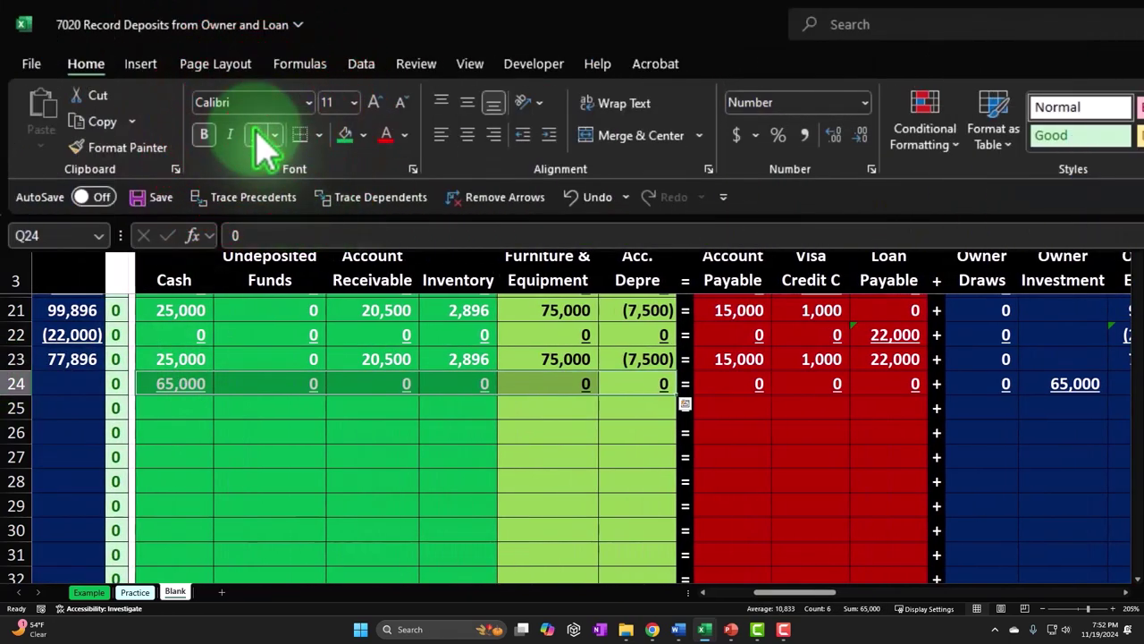
pyautogui.press('Left')
pyautogui.press('Left')
pyautogui.press('Left')
pyautogui.press('Left')
pyautogui.press('Left')
pyautogui.press('Left')
pyautogui.press('Left')
pyautogui.press('Left')
pyautogui.press('Left')
pyautogui.press('Left')
pyautogui.press('Left')
pyautogui.press('Left')
pyautogui.press('Left')
pyautogui.press('Left')
pyautogui.press('Left')
pyautogui.press('Left')
pyautogui.press('Right')
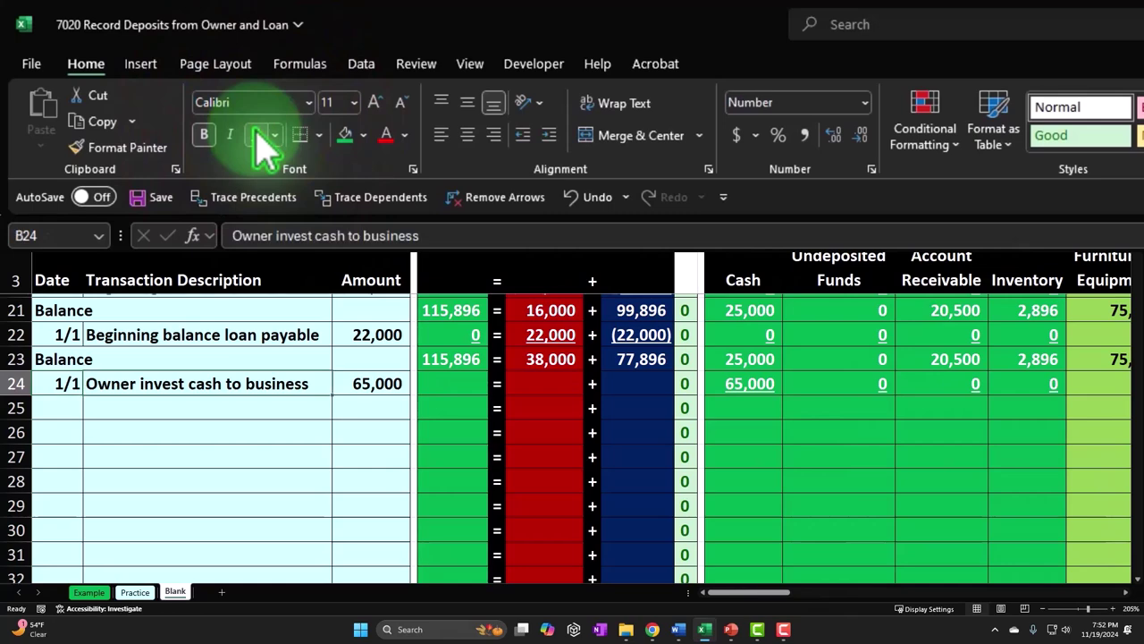
pyautogui.click(451, 358)
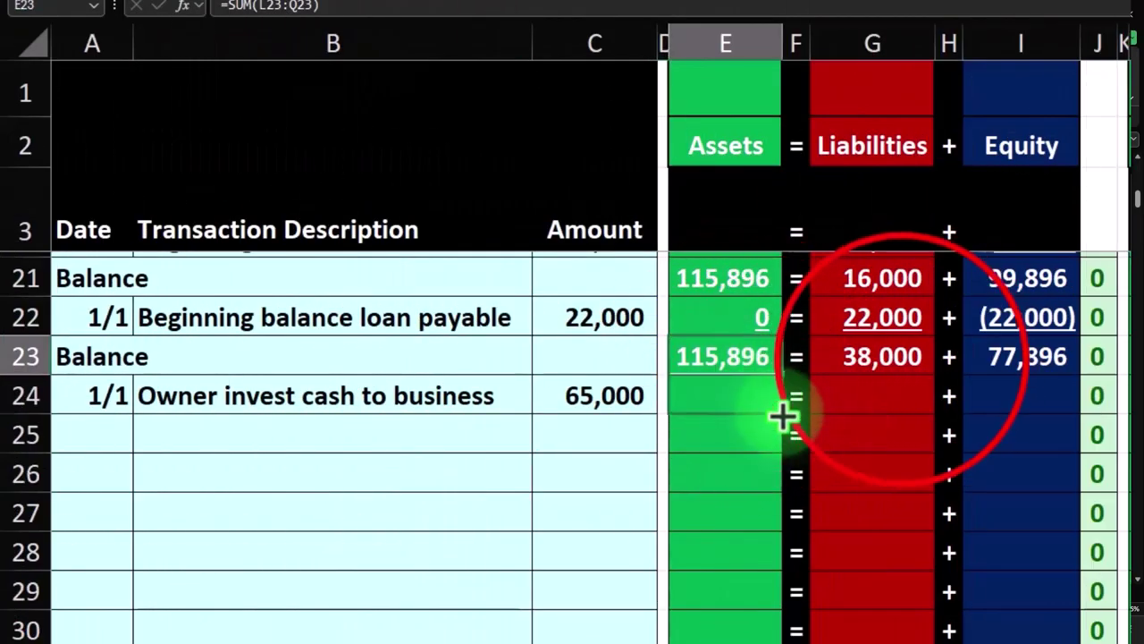
# Step: Copy the Assets, Liabilities and Equity total formulas down into row 24
pyautogui.moveTo(781, 376); pyautogui.dragTo(783, 415)
pyautogui.click(892, 365)
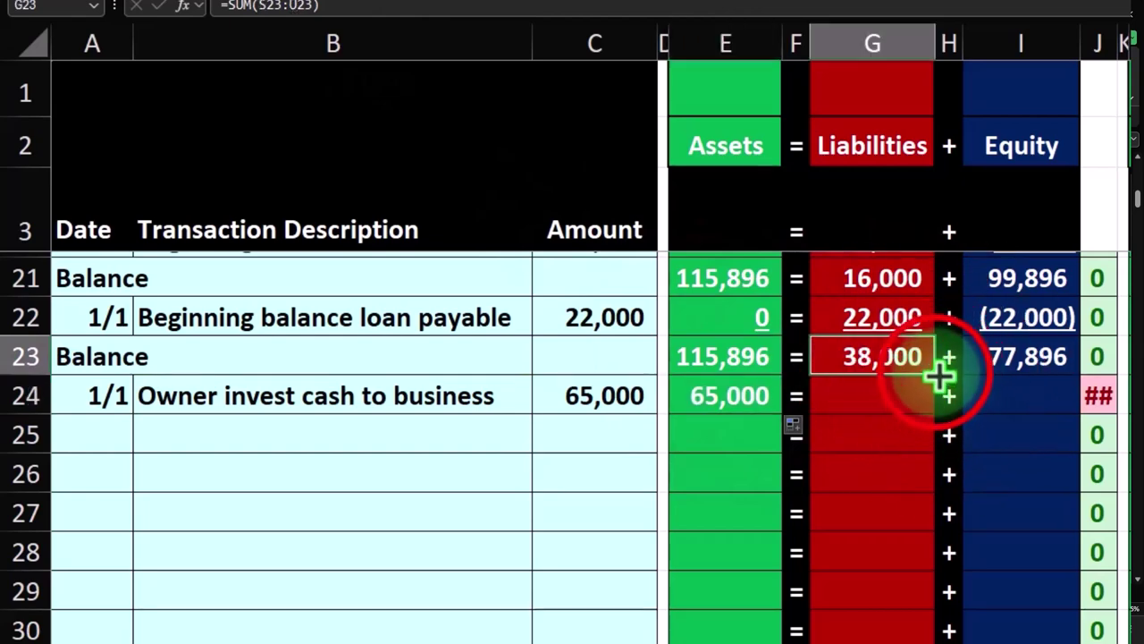
pyautogui.moveTo(938, 376); pyautogui.dragTo(934, 413)
pyautogui.click(1068, 357)
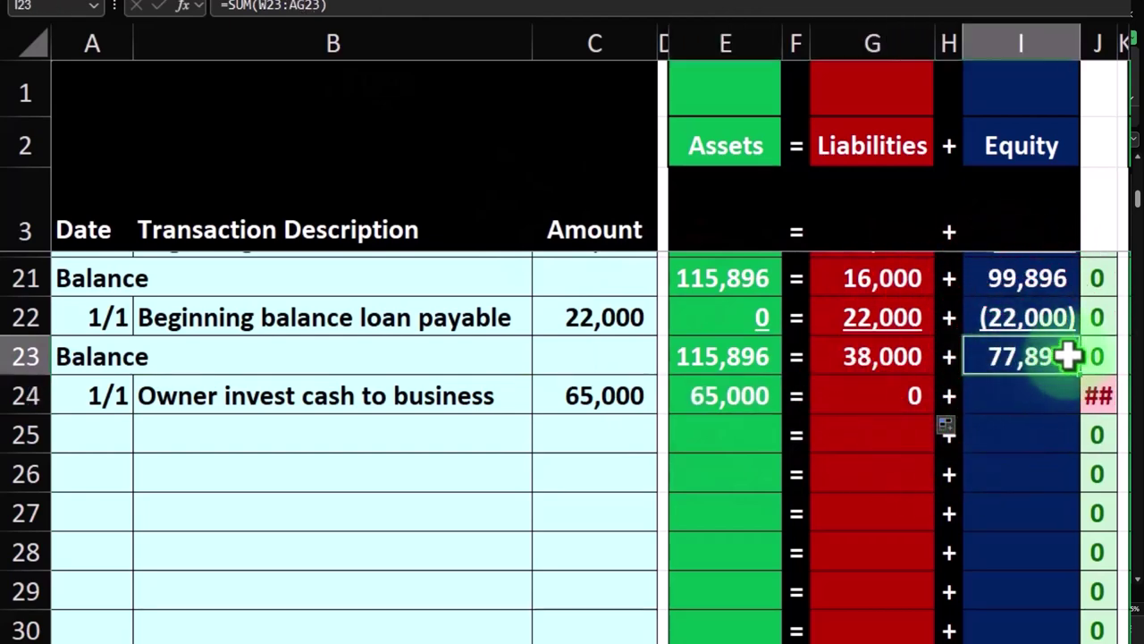
pyautogui.moveTo(1081, 376); pyautogui.dragTo(1102, 393)
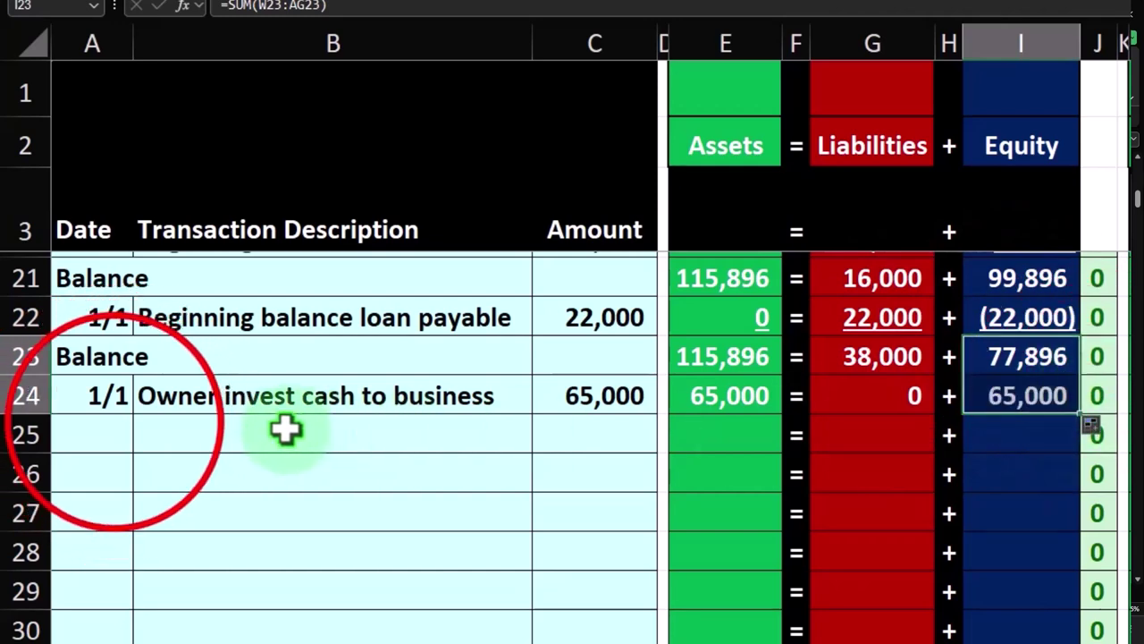
# Step: Label A25 'Balance' with a formula and enter =SUM(L23:L24) in L25, giving 90,000
pyautogui.click(90, 431)
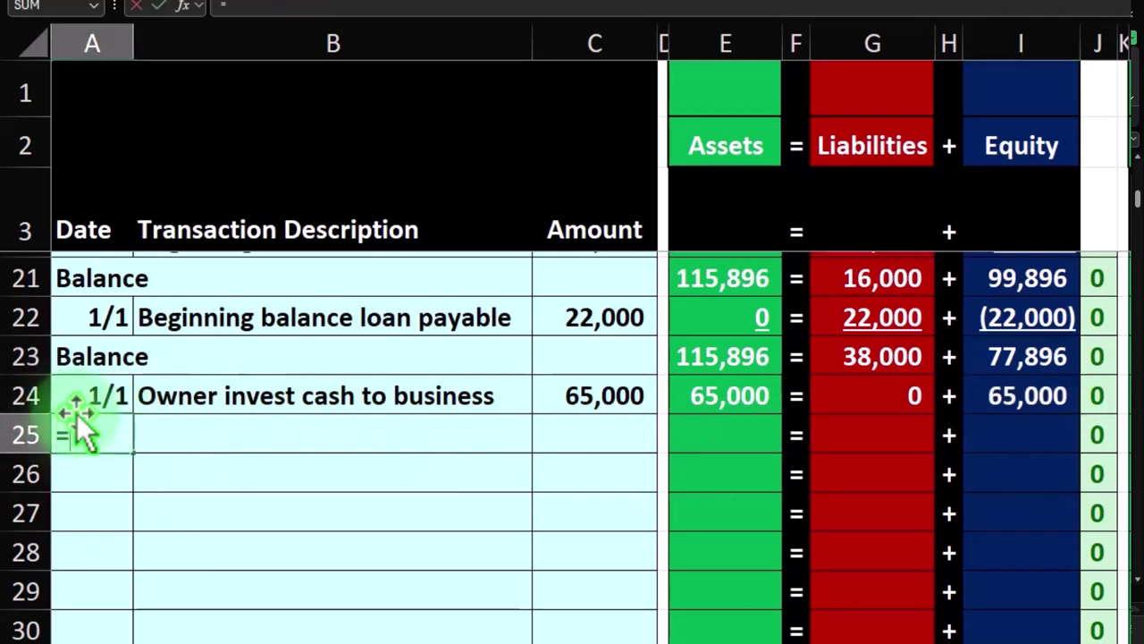
pyautogui.write('=A24')
pyautogui.press('Up')
pyautogui.press('Return')
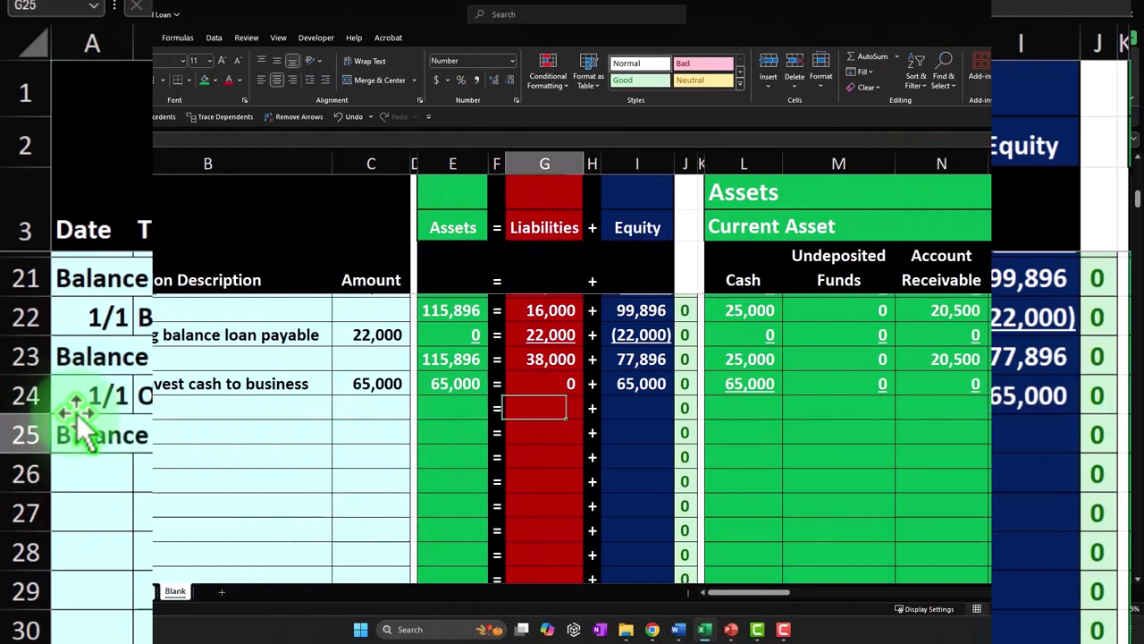
pyautogui.press('Right')
pyautogui.press('Right')
pyautogui.press('Right')
pyautogui.write('=')
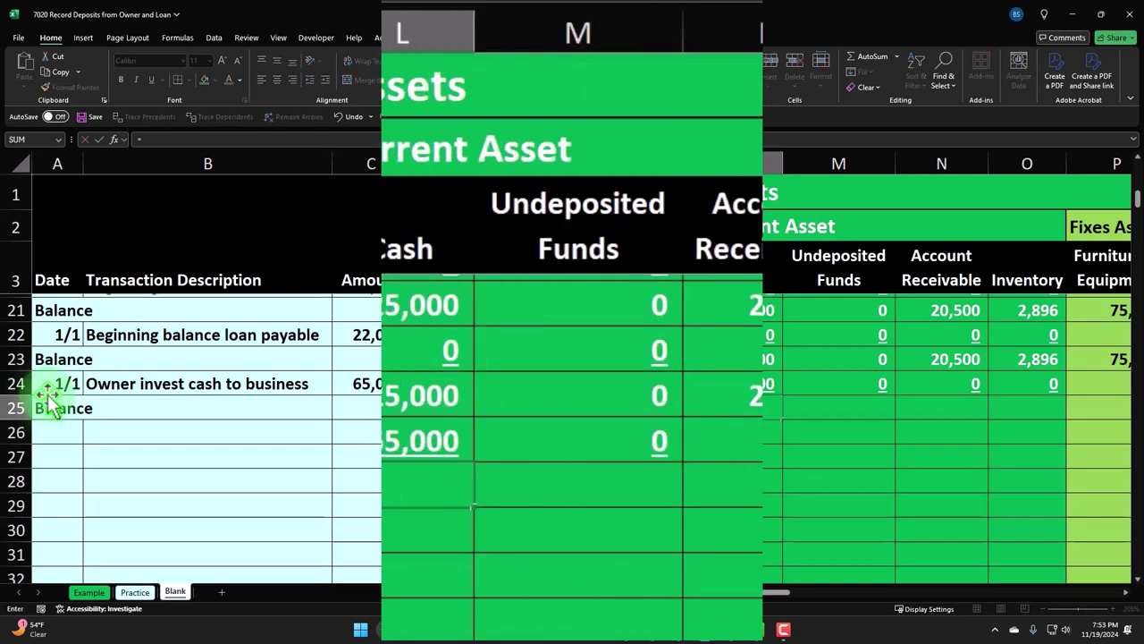
pyautogui.write('sum(')
pyautogui.press('Up')
pyautogui.hotkey('shift', 'Up')
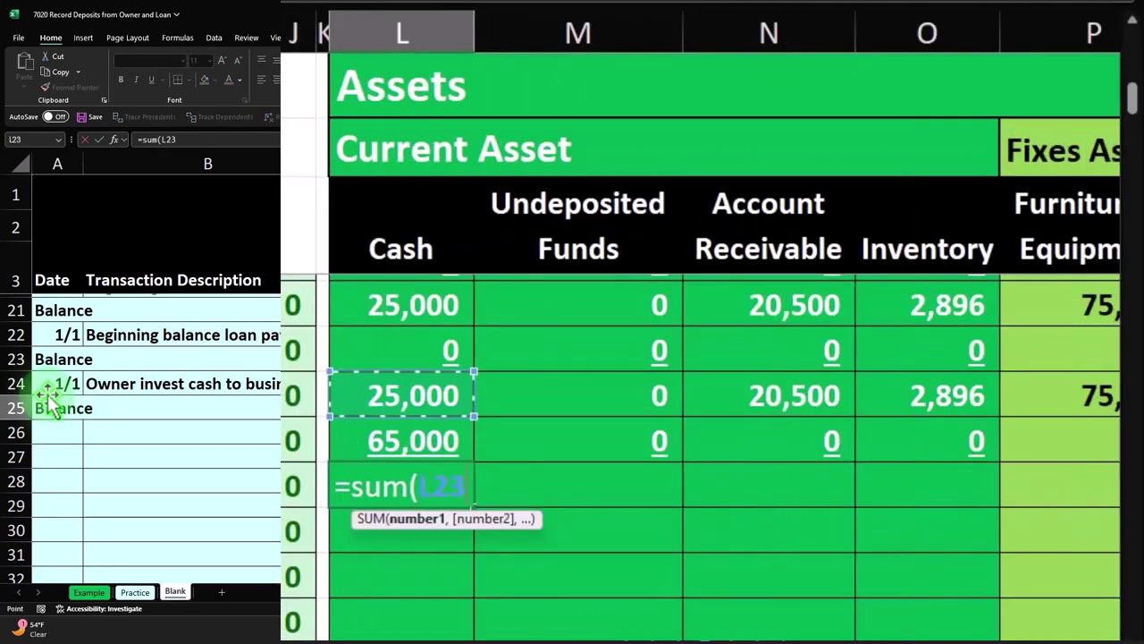
pyautogui.press('Return')
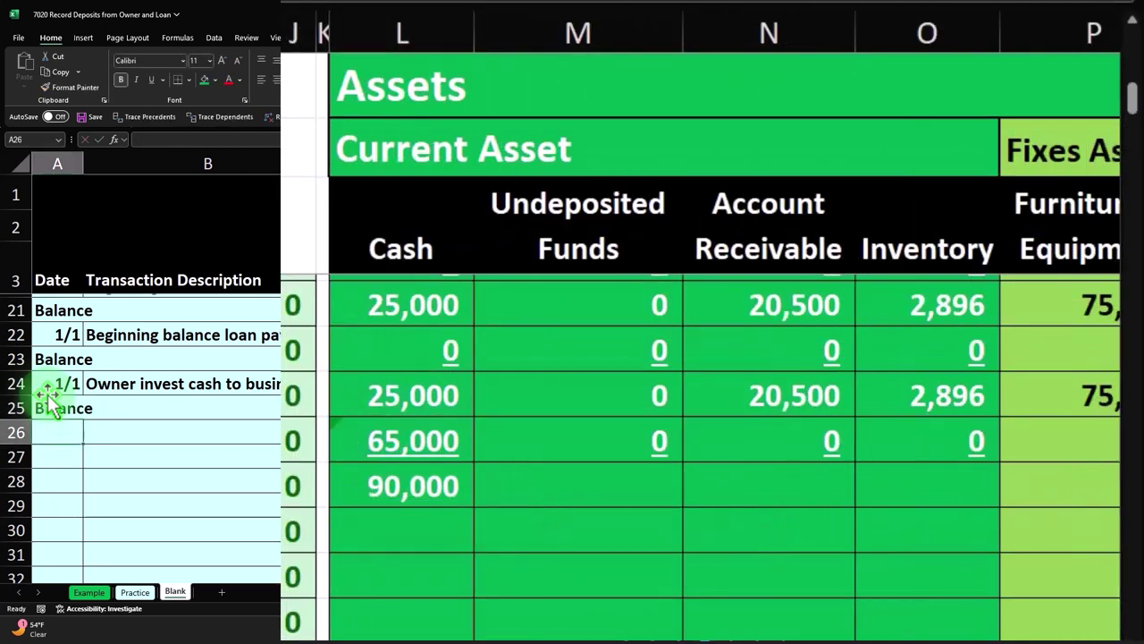
# Step: Paste the cash balance sum formula into row 25's asset, liability and equity balance cells
pyautogui.click(392, 488)
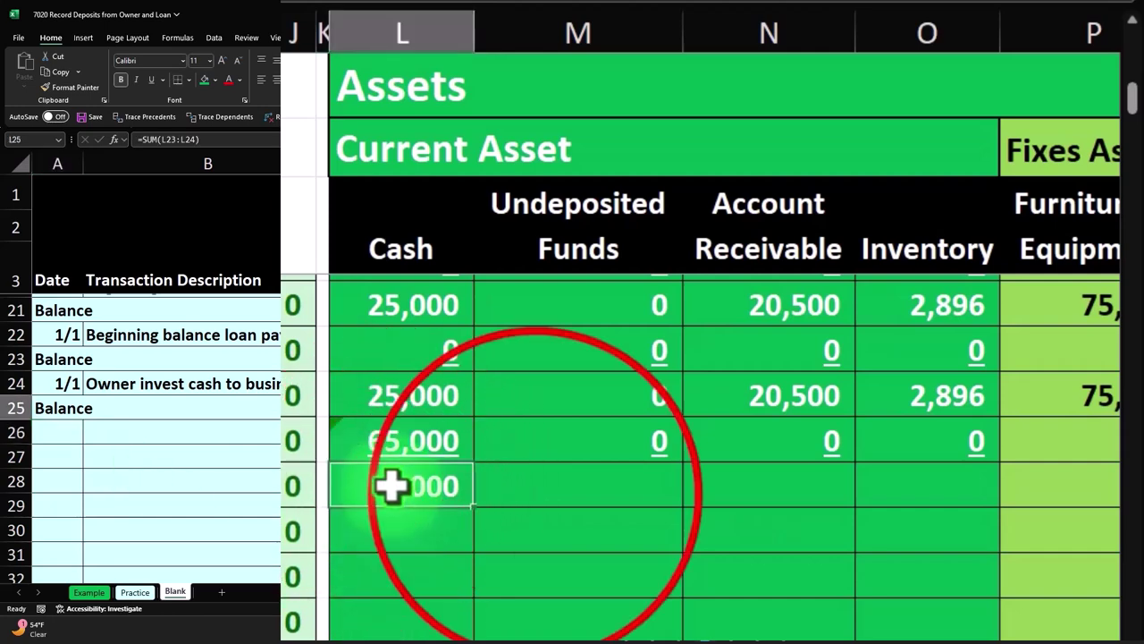
pyautogui.hotkey('ctrl', 'c')
pyautogui.moveTo(533, 495); pyautogui.dragTo(769, 413)
pyautogui.rightClick(769, 413)
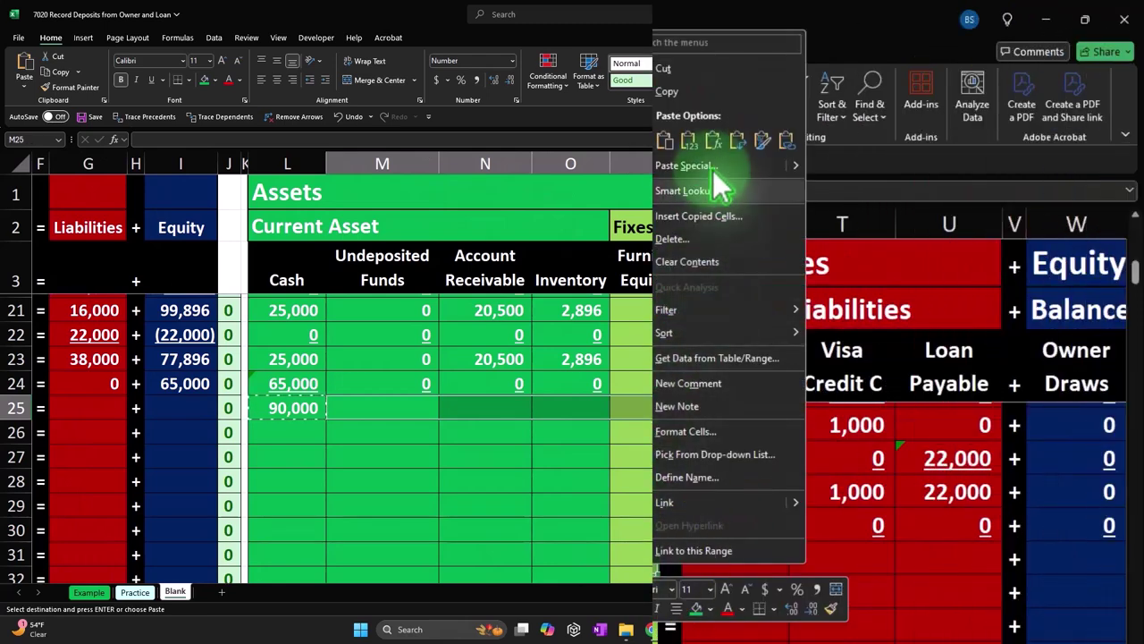
pyautogui.click(714, 143)
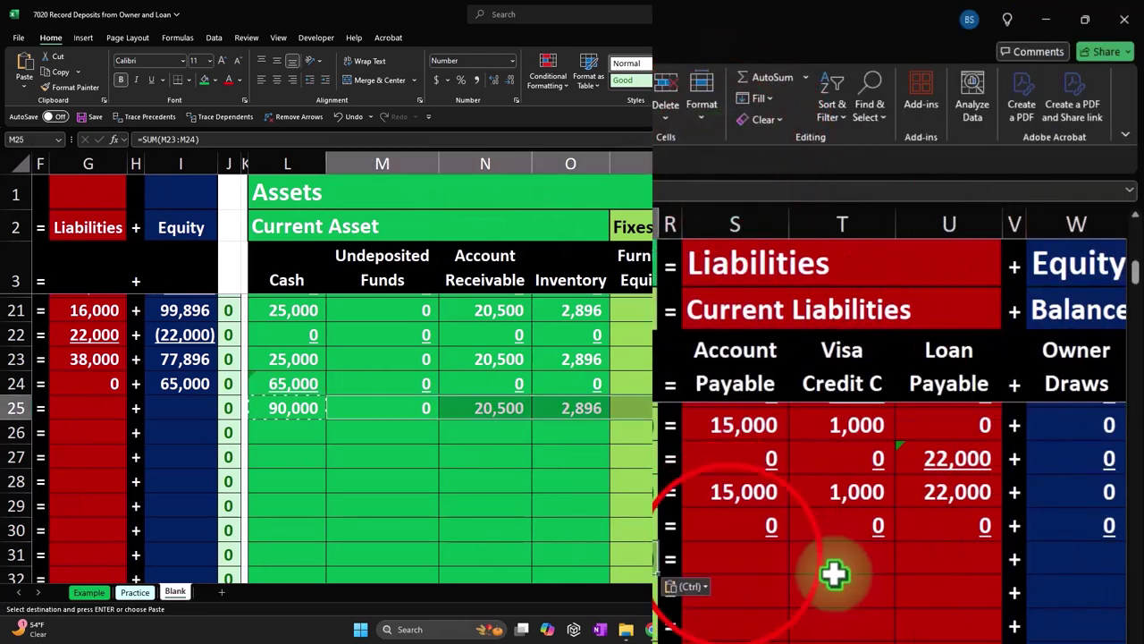
pyautogui.moveTo(733, 560); pyautogui.dragTo(915, 554)
pyautogui.rightClick(916, 554)
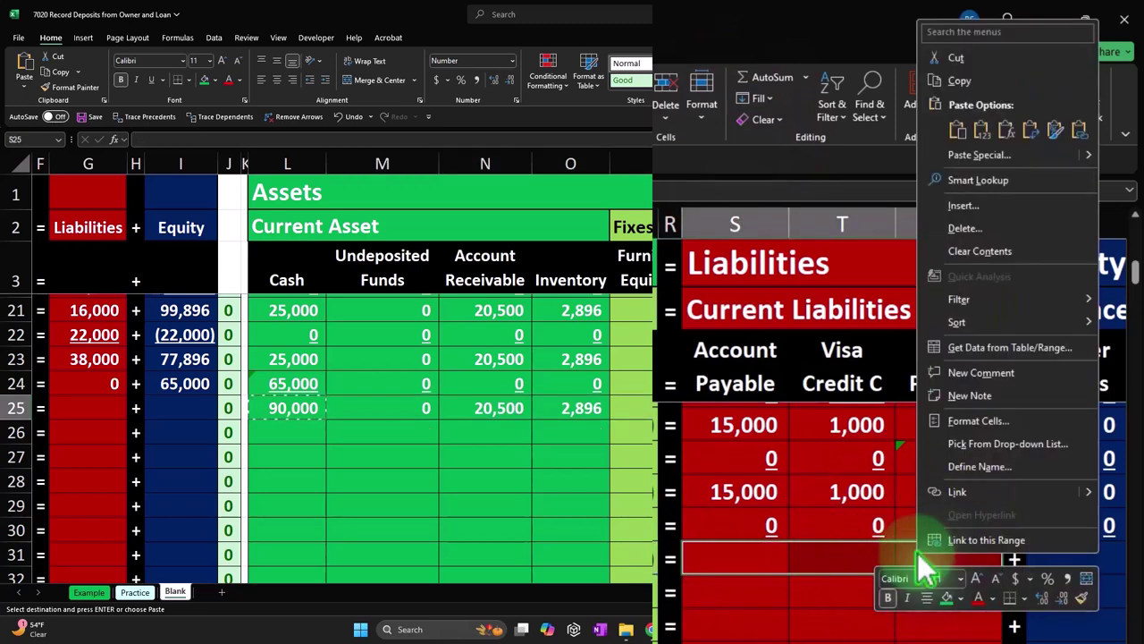
pyautogui.click(1001, 134)
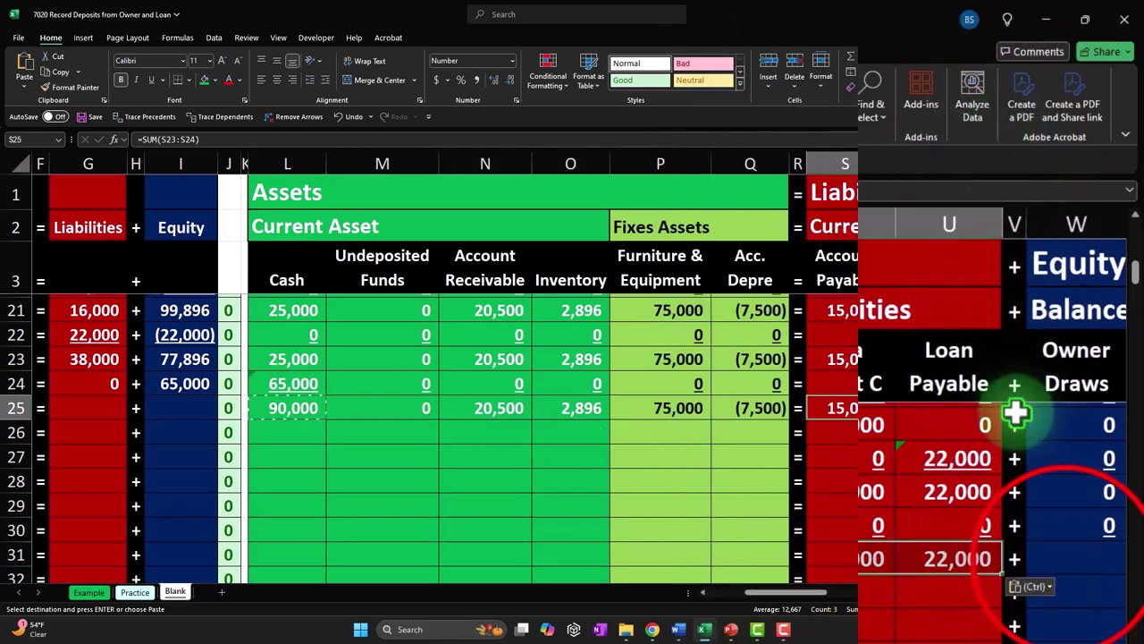
pyautogui.moveTo(1082, 407); pyautogui.dragTo(1055, 411)
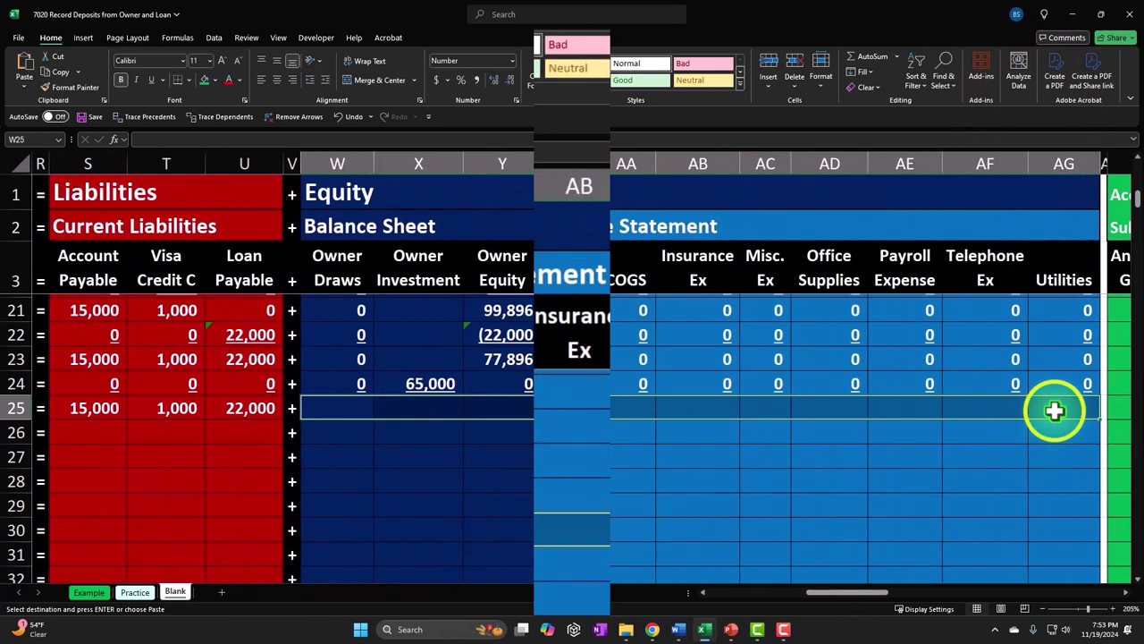
pyautogui.rightClick(1055, 410)
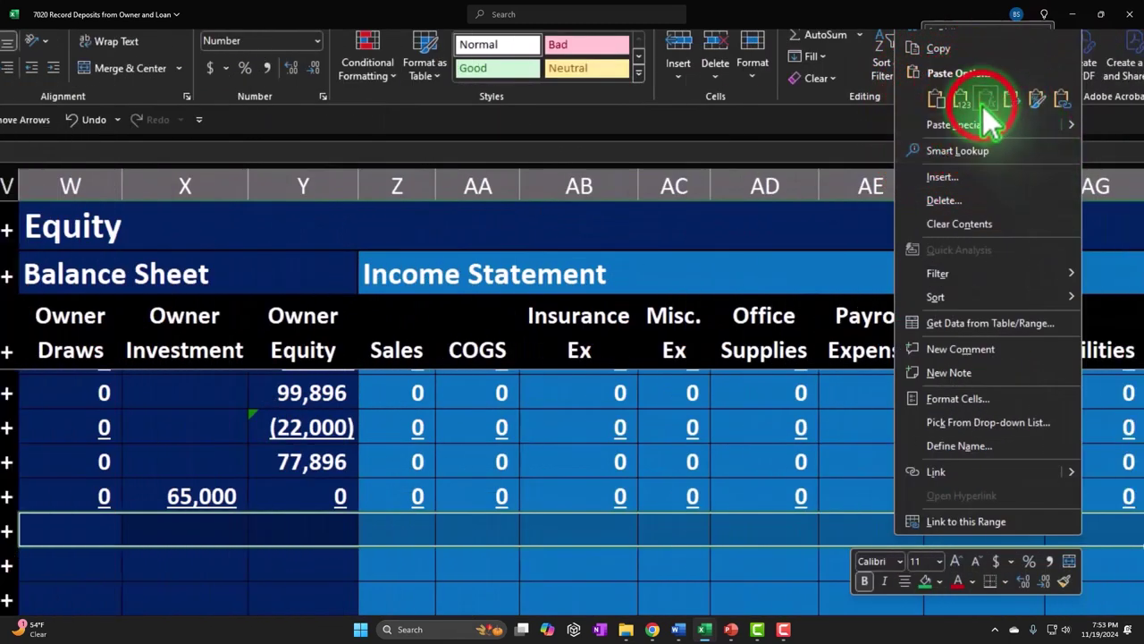
pyautogui.click(986, 100)
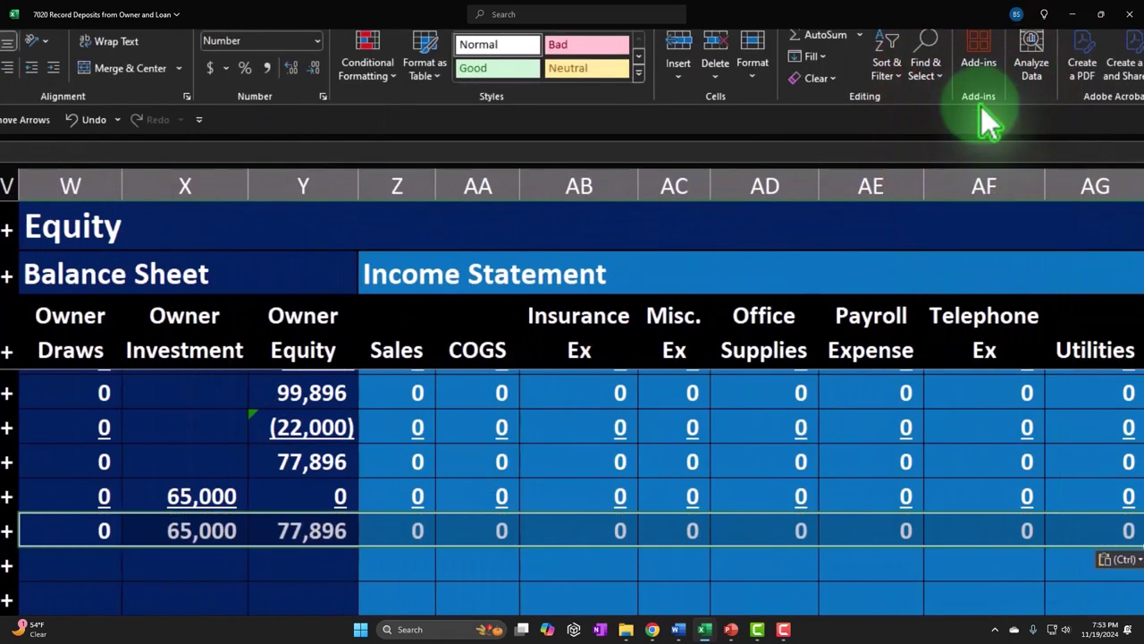
pyautogui.press('Right')
pyautogui.press('Right')
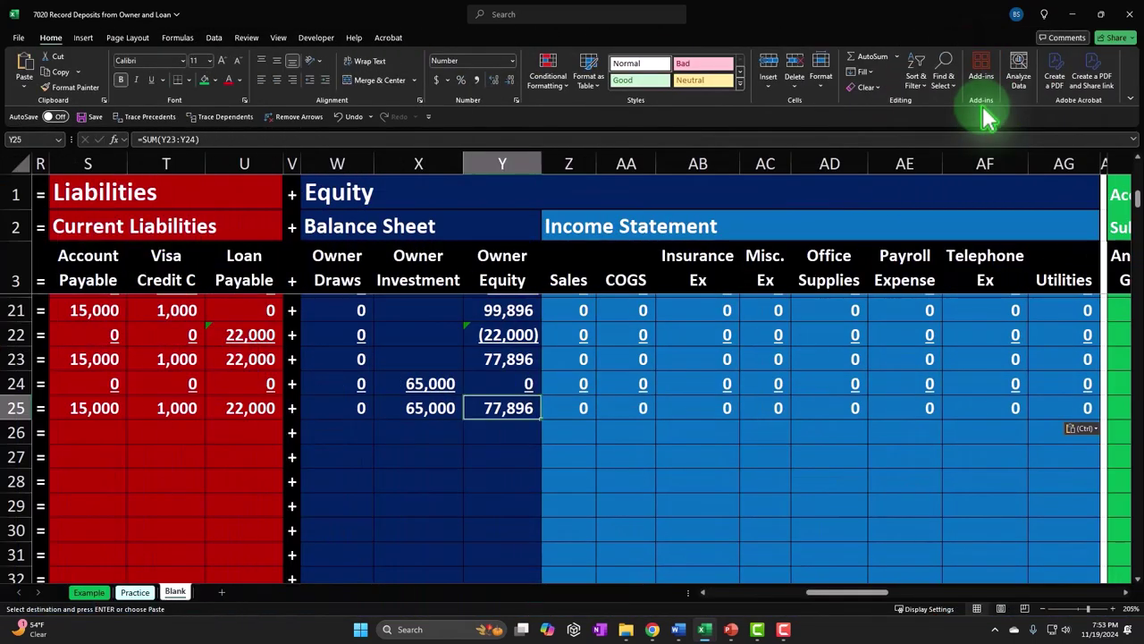
pyautogui.press('Home')
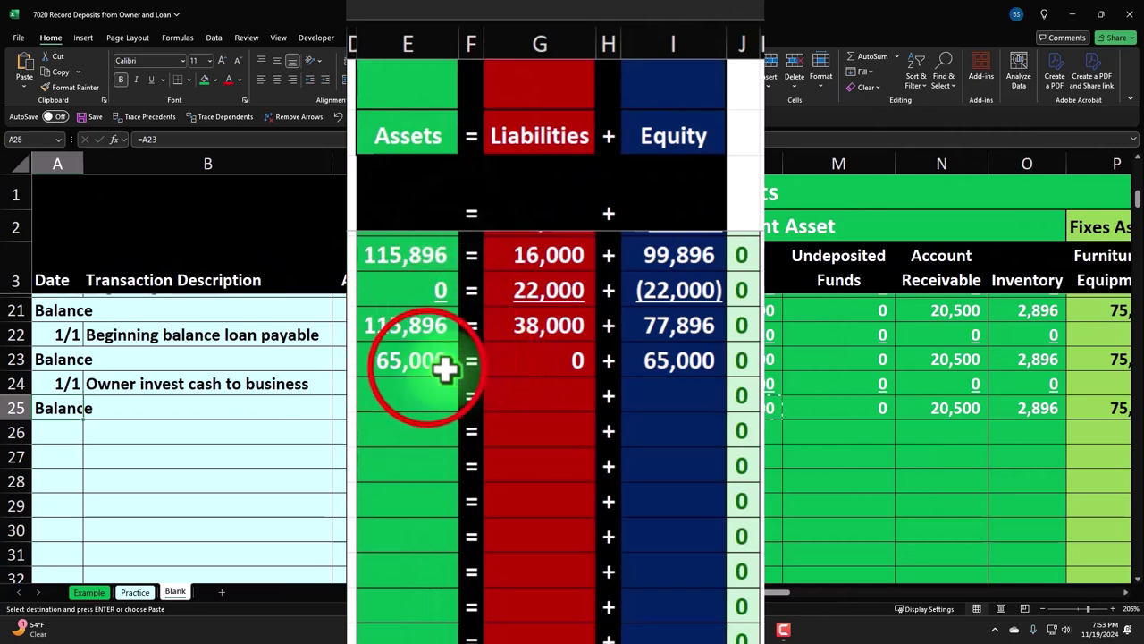
# Step: Fill the row 24 Assets, Liabilities and Equity totals down into row 25, giving 180,896 = 38,000 + 142,896
pyautogui.click(469, 386)
pyautogui.moveTo(452, 374); pyautogui.dragTo(452, 395)
pyautogui.click(546, 361)
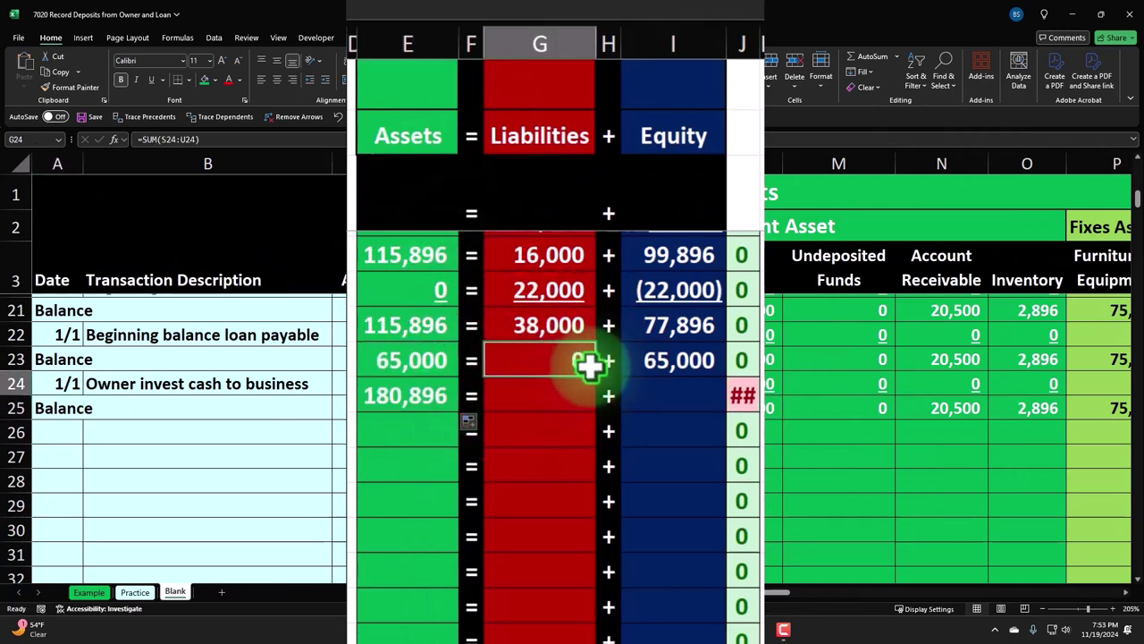
pyautogui.moveTo(601, 380); pyautogui.dragTo(605, 409)
pyautogui.click(697, 357)
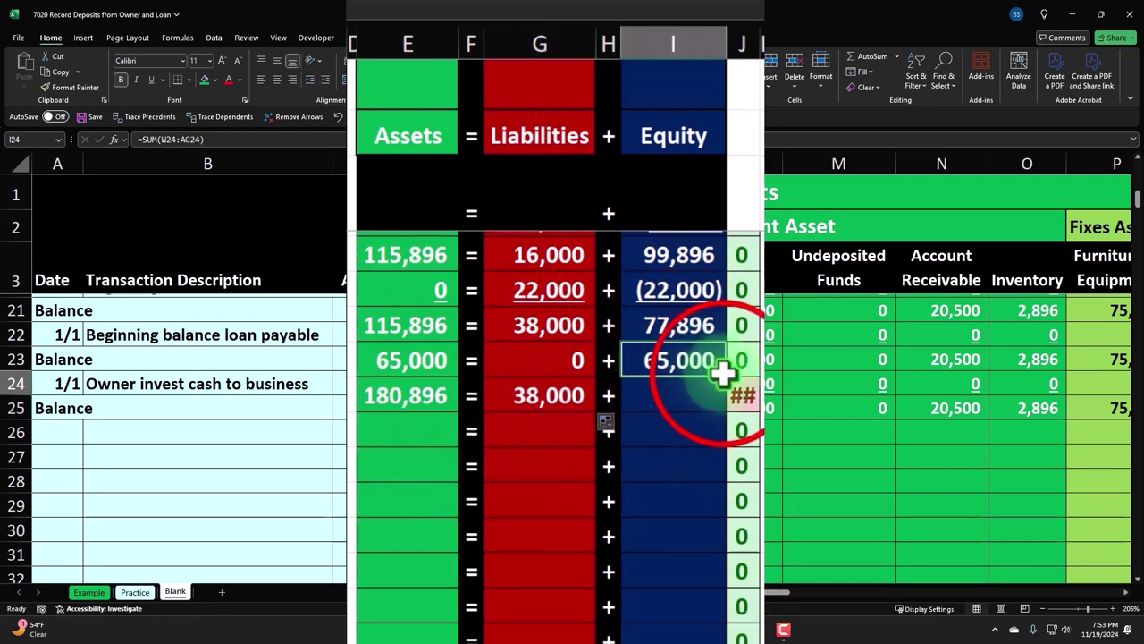
pyautogui.moveTo(726, 378); pyautogui.dragTo(729, 430)
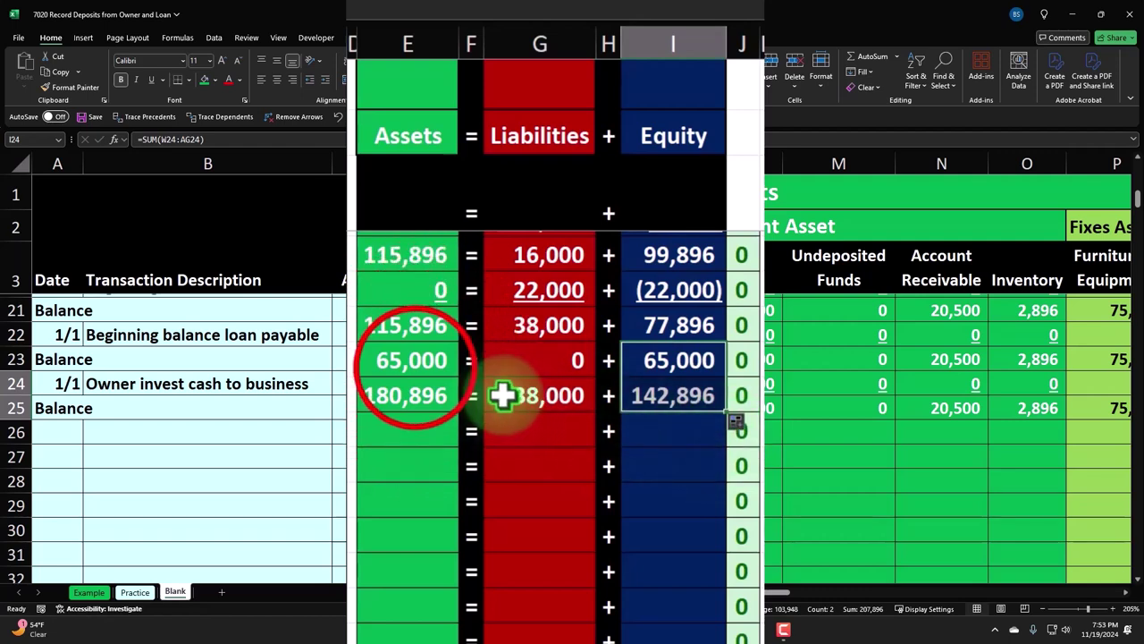
# Step: Underline the three row 24 equation totals, 65,000 = 0 + 65,000
pyautogui.click(453, 383)
pyautogui.keyDown('ctrl'); pyautogui.click(536, 383); pyautogui.keyUp('ctrl')
pyautogui.keyDown('ctrl'); pyautogui.click(636, 382); pyautogui.keyUp('ctrl')
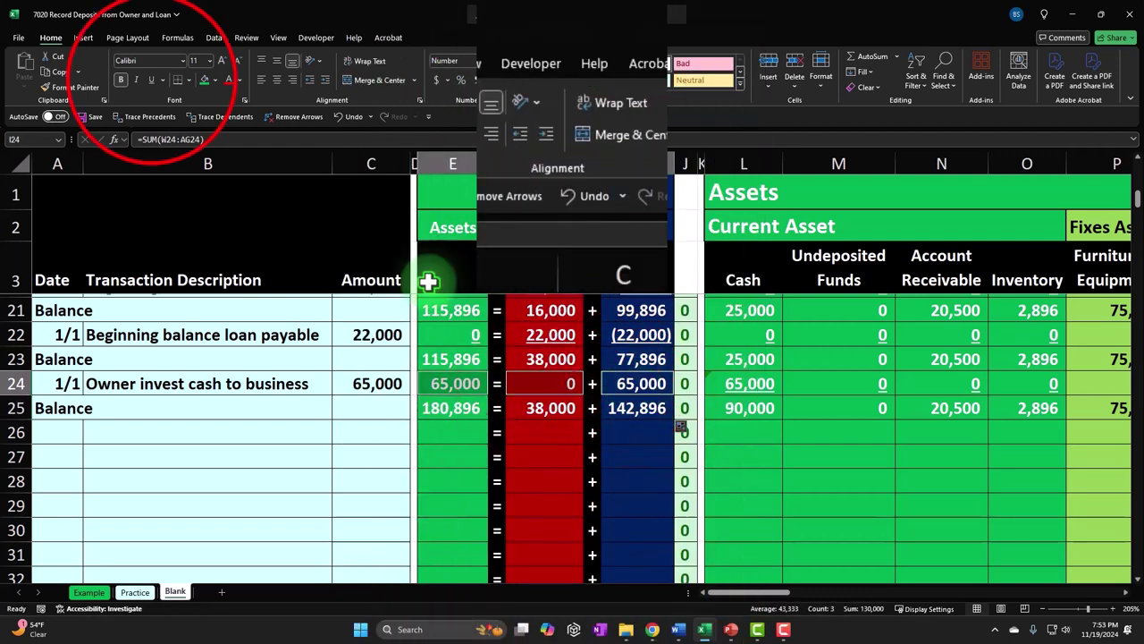
pyautogui.click(256, 135)
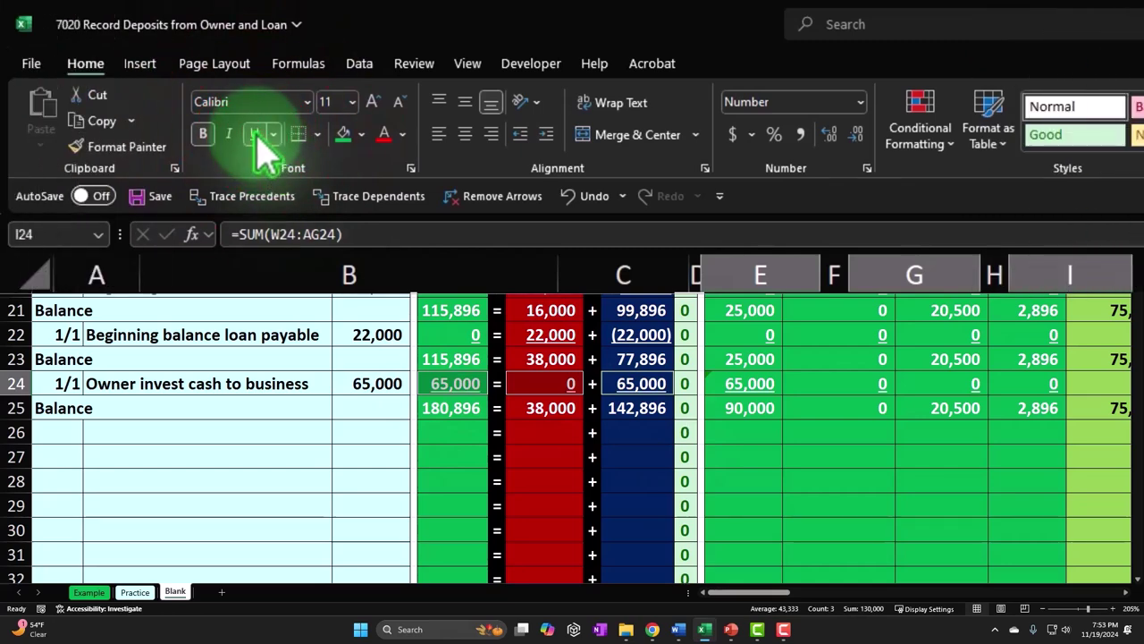
pyautogui.press('Down')
pyautogui.press('Down')
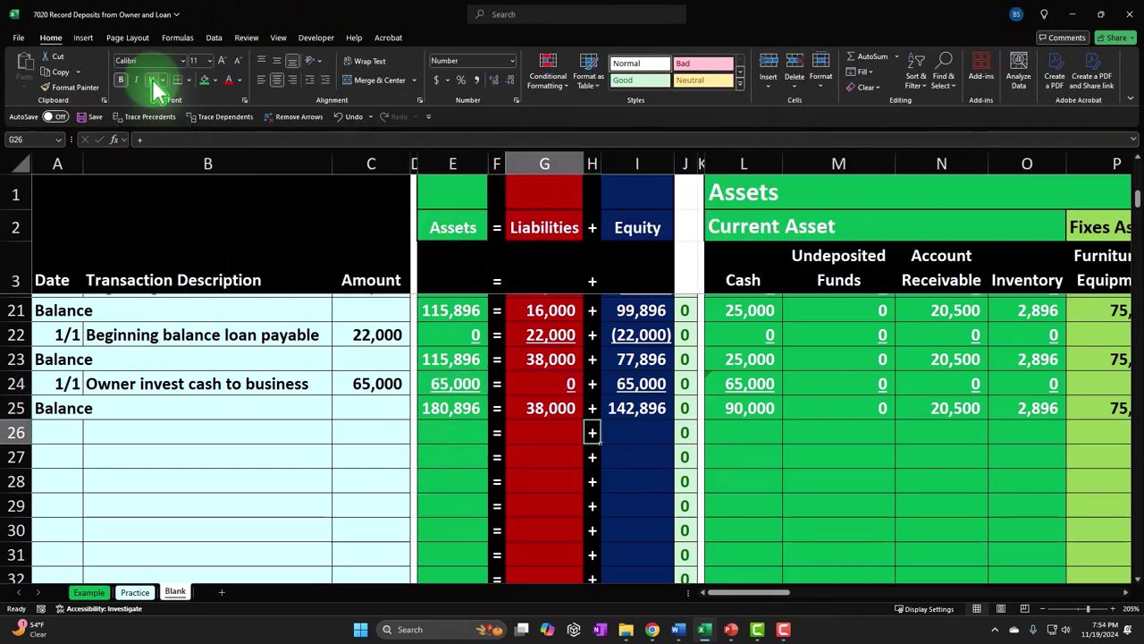
pyautogui.press('Left')
pyautogui.press('Left')
pyautogui.press('Left')
pyautogui.press('Left')
pyautogui.press('Left')
pyautogui.press('Left')
pyautogui.press('Left')
pyautogui.press('Left')
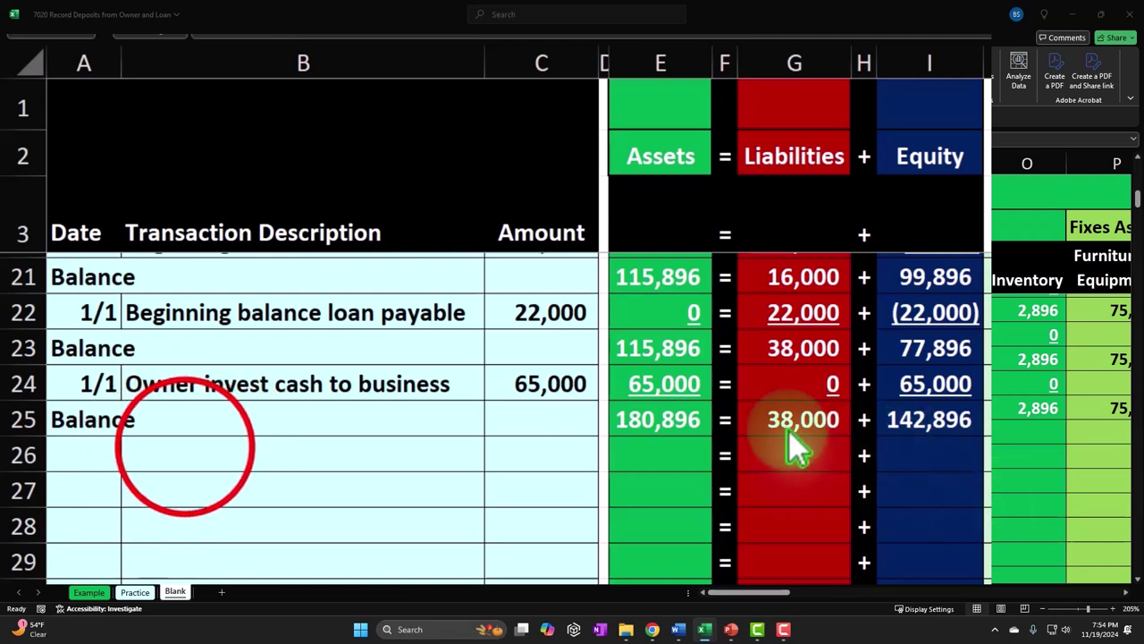
# Step: Enter row 26 with date 1/1, description 'Take out loan for the business' and amount 50,000
pyautogui.click(105, 457)
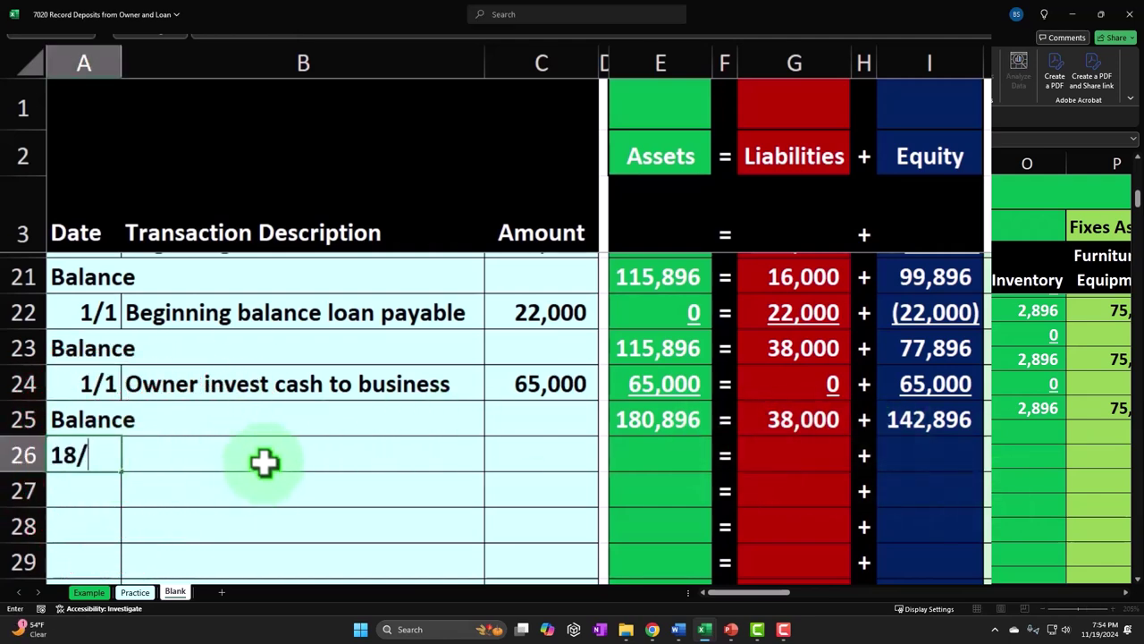
pyautogui.write('1')
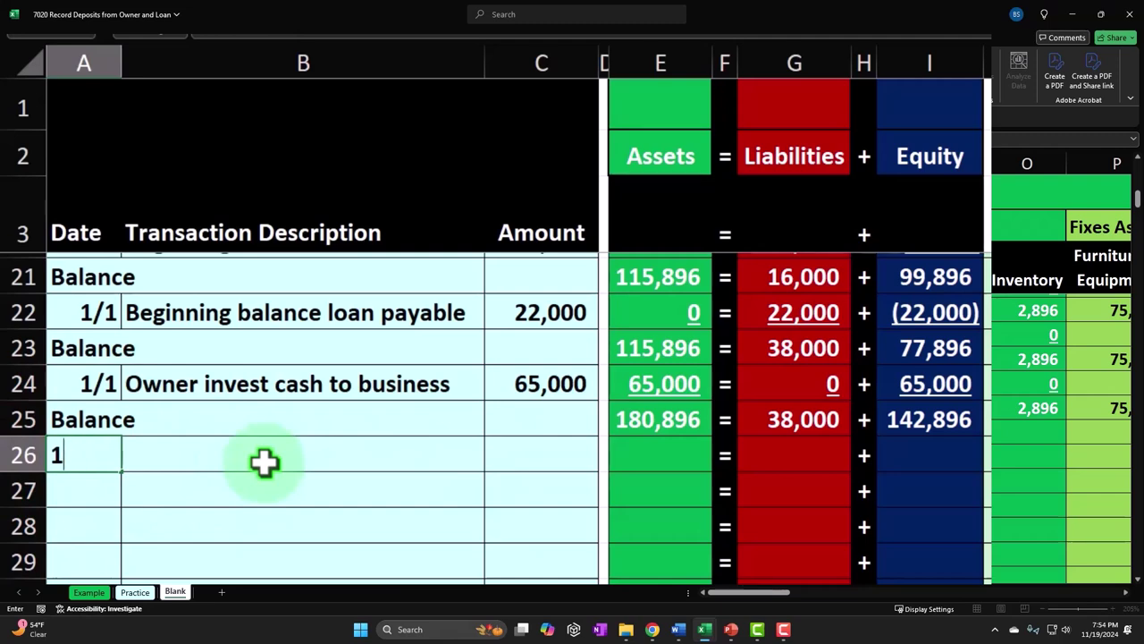
pyautogui.write('/11')
pyautogui.press('Return')
pyautogui.press('Up')
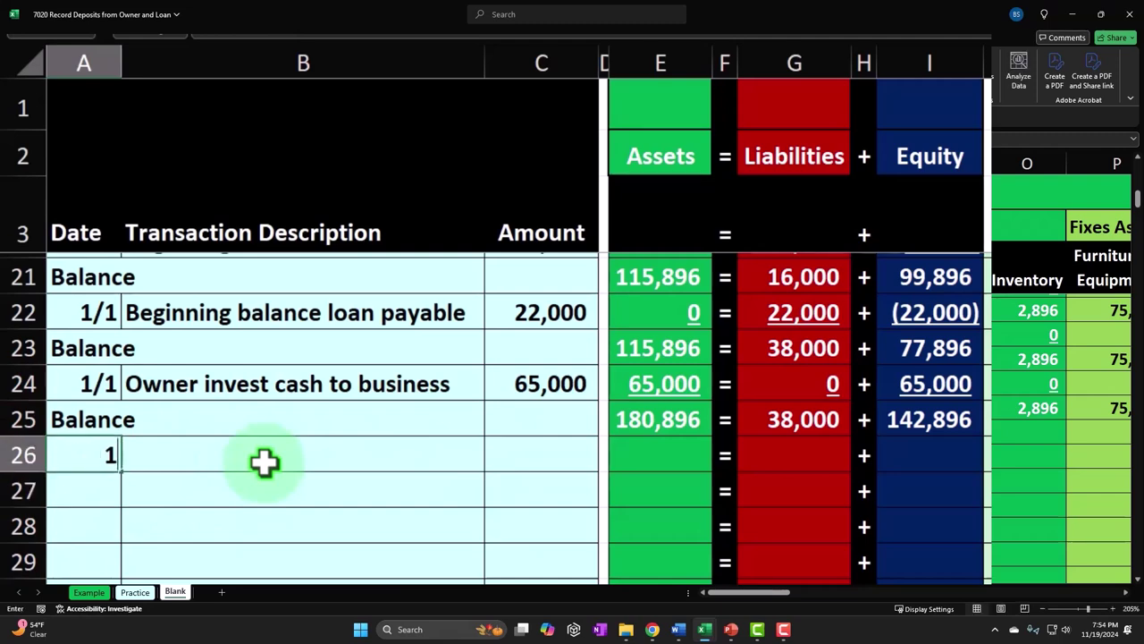
pyautogui.write('1/1')
pyautogui.press('Tab')
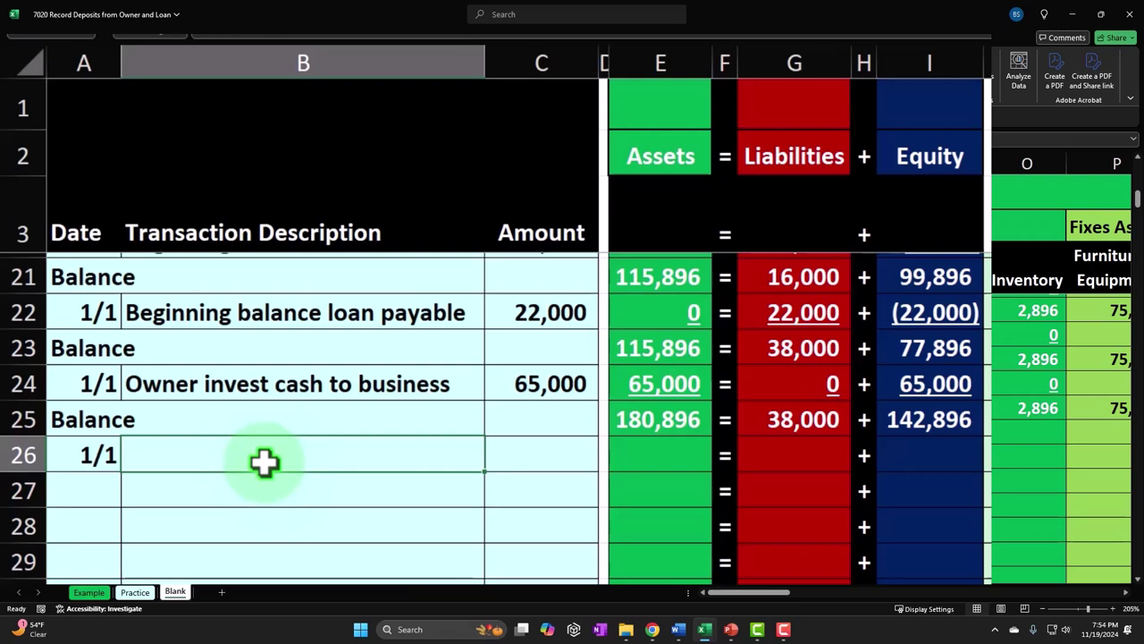
pyautogui.write('e out l')
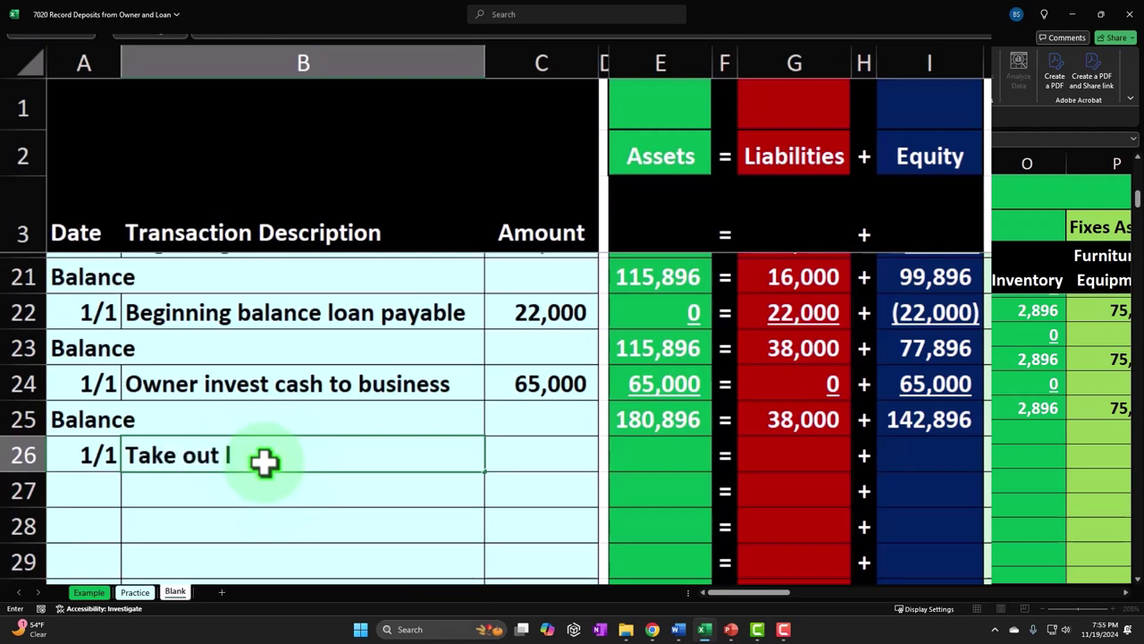
pyautogui.write('or the business')
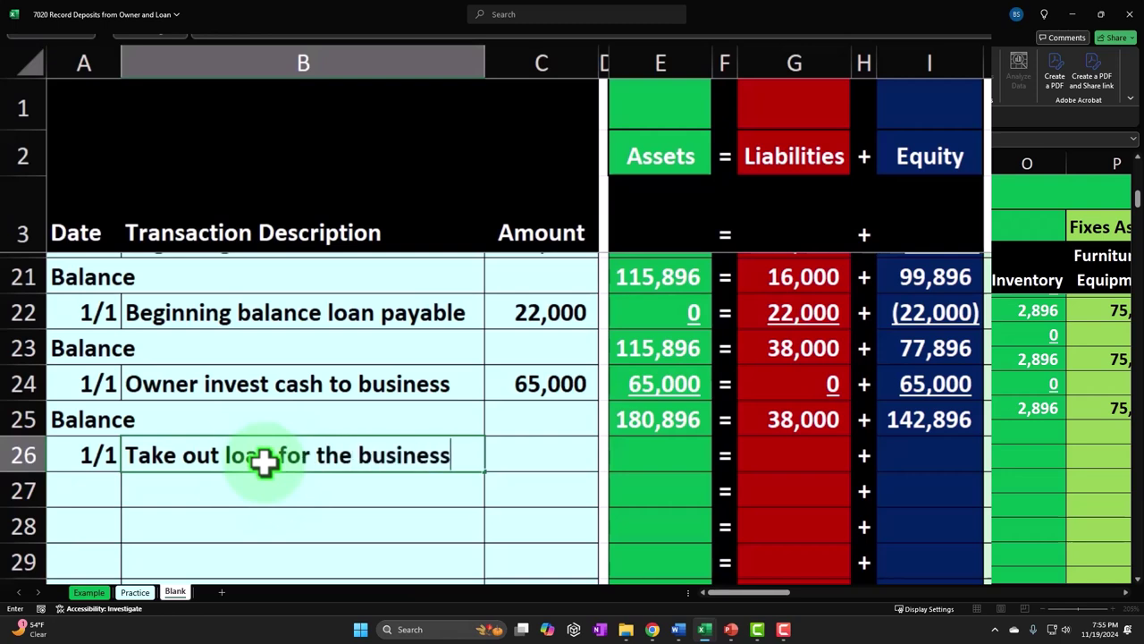
pyautogui.press('Tab')
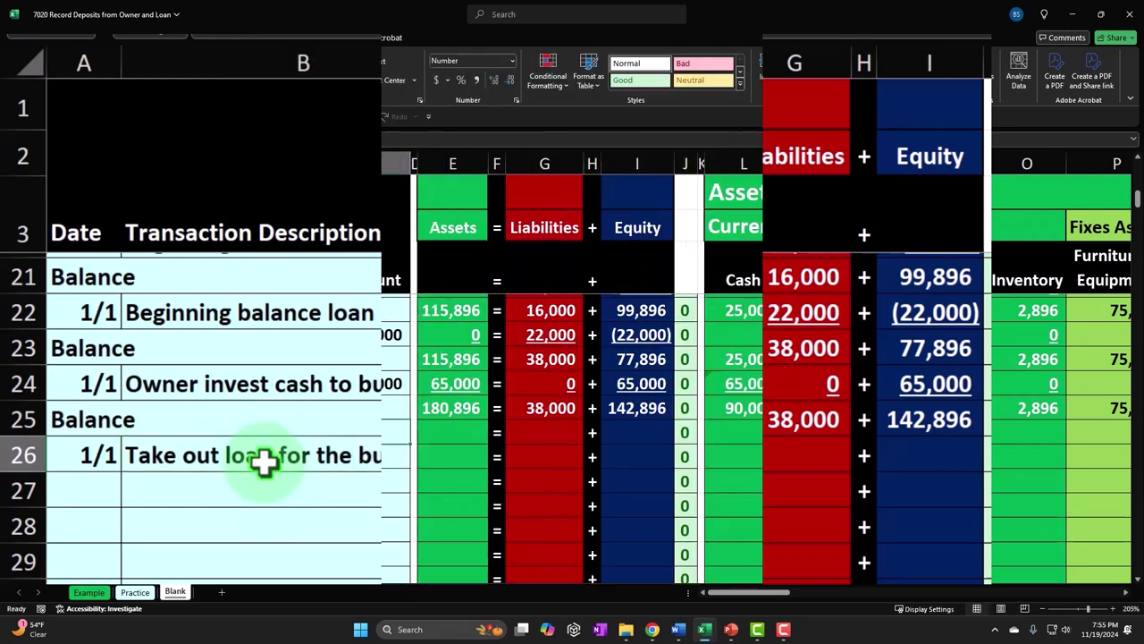
pyautogui.write('50,000')
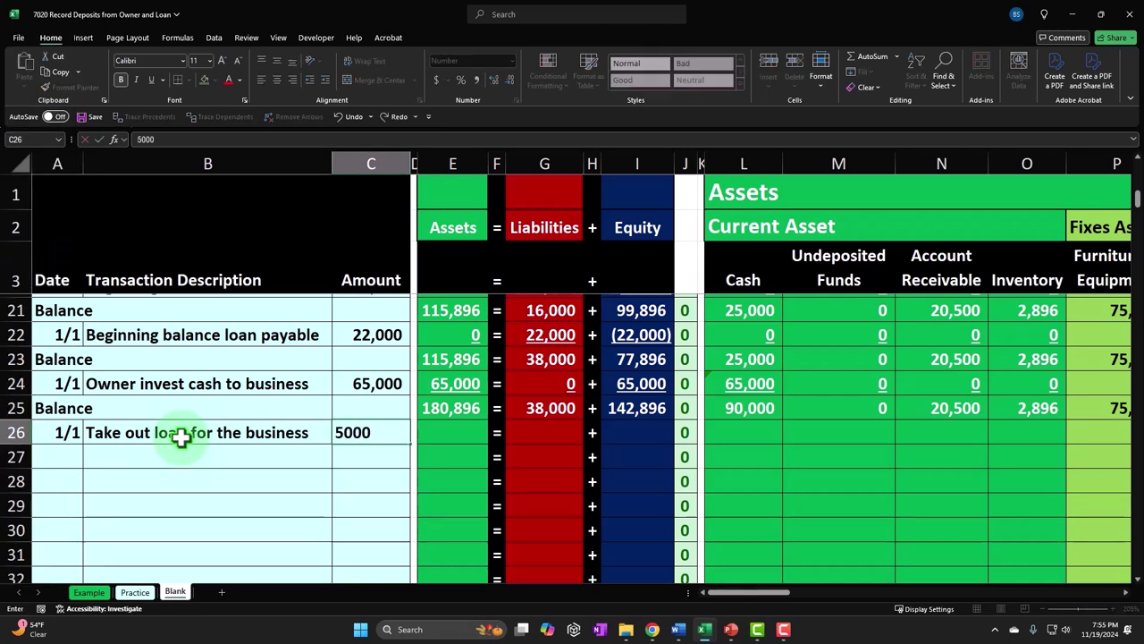
pyautogui.click(181, 436)
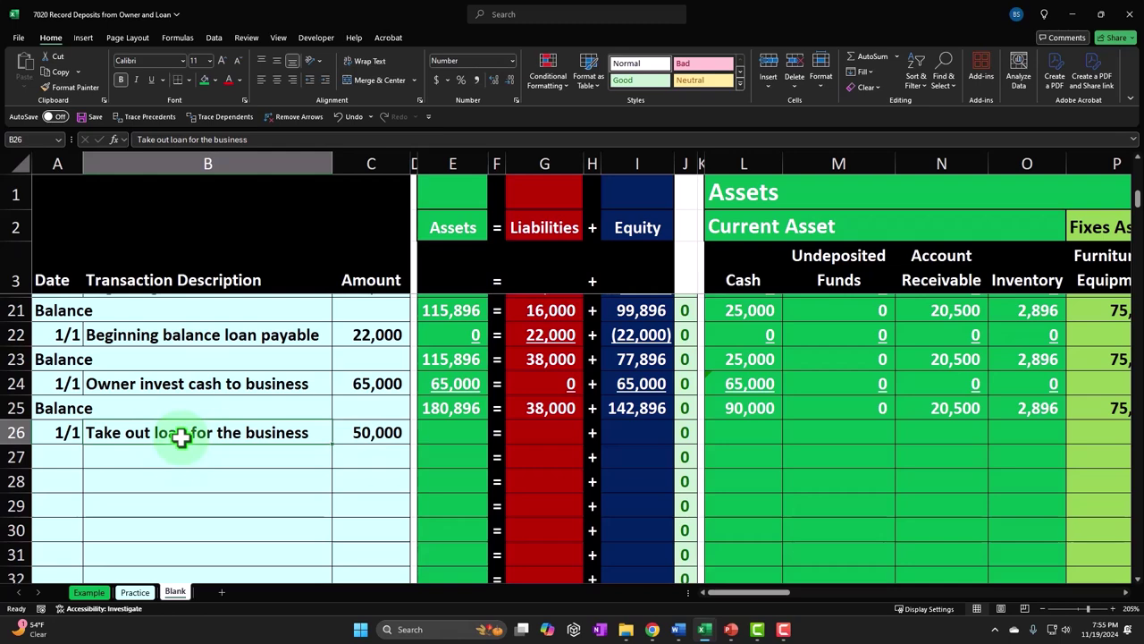
pyautogui.press('Right')
pyautogui.press('Right')
pyautogui.press('Right')
pyautogui.press('Right')
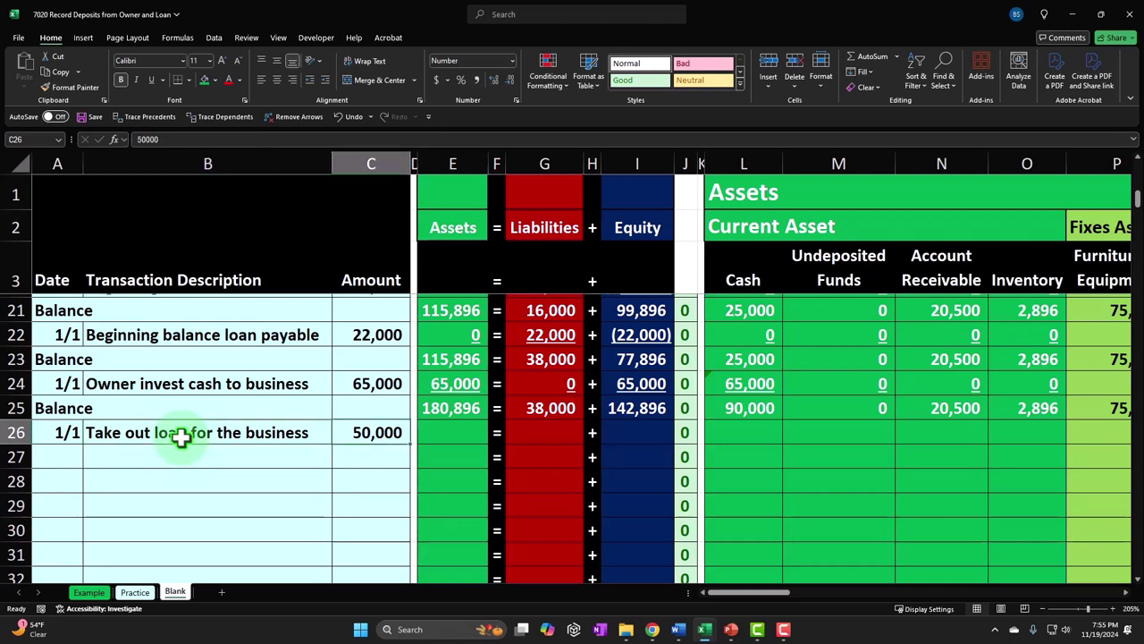
pyautogui.press('Right')
pyautogui.press('Right')
pyautogui.press('Right')
pyautogui.press('Right')
pyautogui.press('Right')
pyautogui.press('Right')
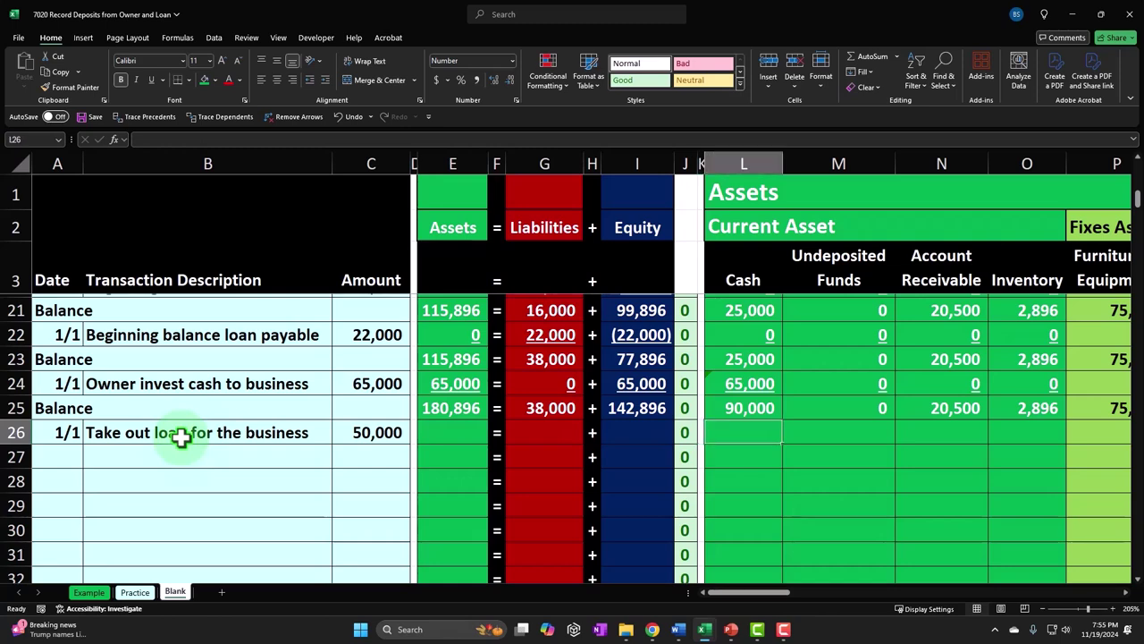
# Step: Link row 26's Cash cell to the 50,000 loan amount with a formula
pyautogui.write('=')
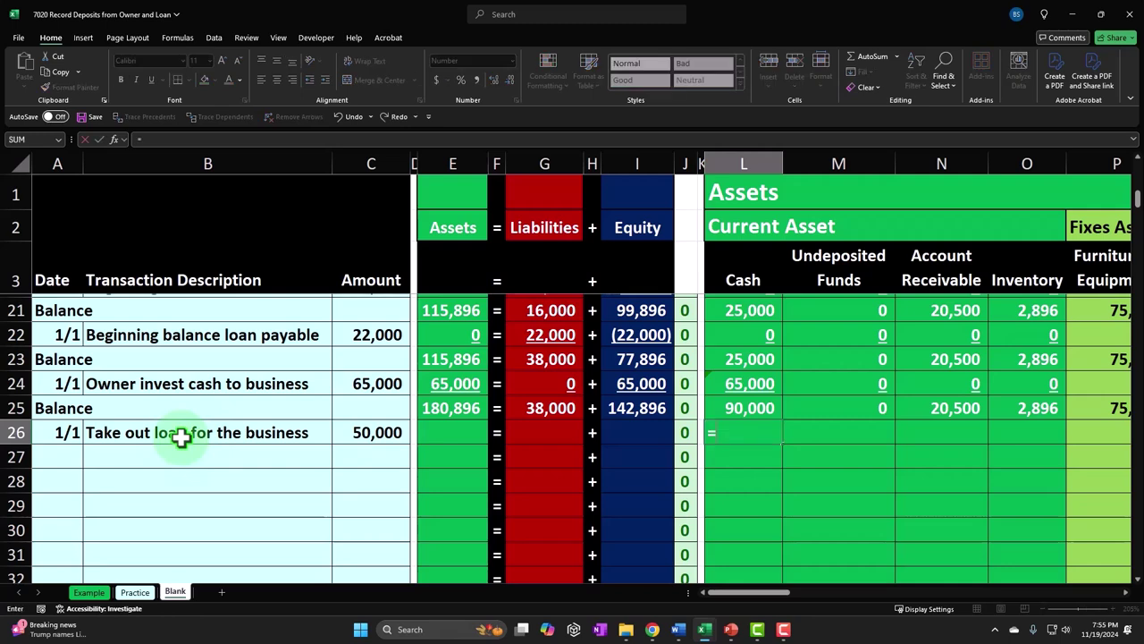
pyautogui.press('Left')
pyautogui.press('Left')
pyautogui.press('Left')
pyautogui.press('Left')
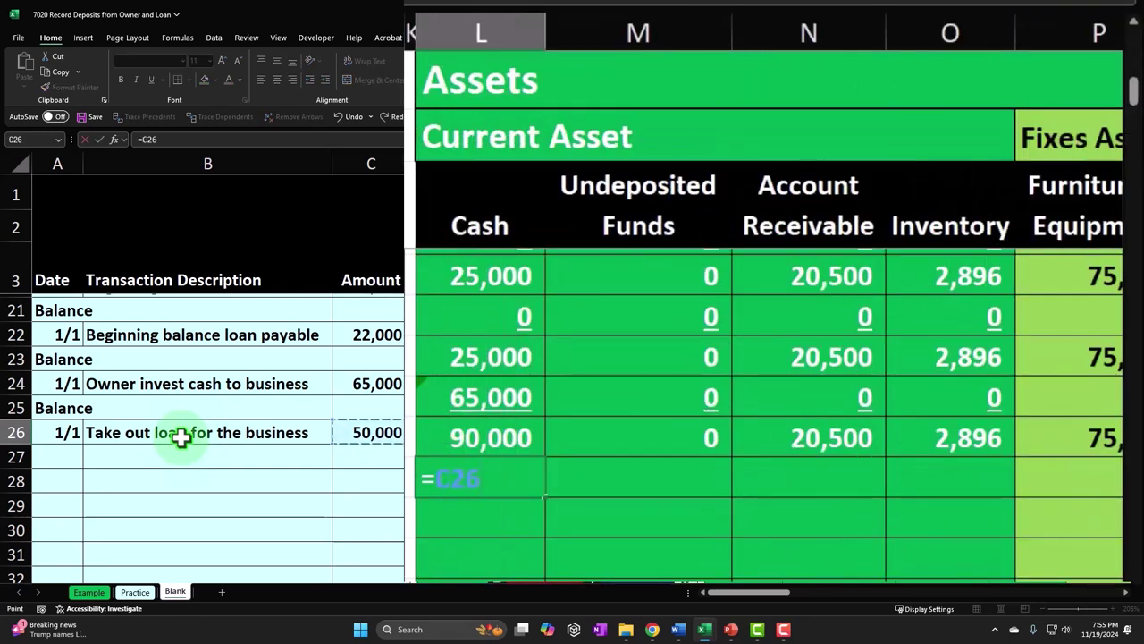
pyautogui.press('Return')
pyautogui.press('Up')
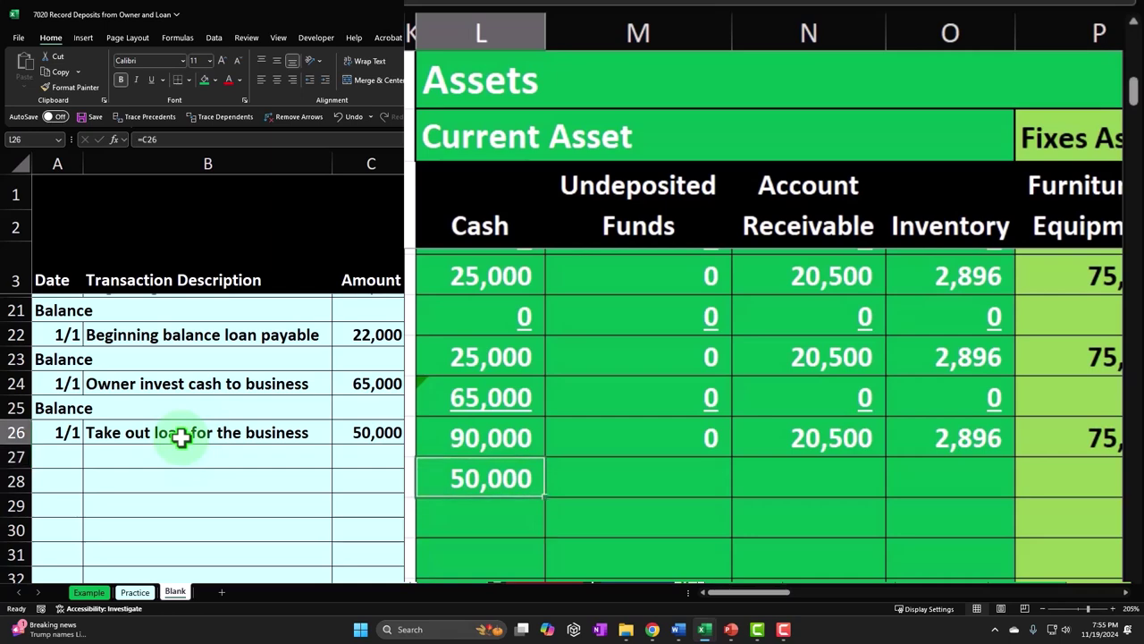
pyautogui.press('Left')
pyautogui.press('Left')
pyautogui.press('Left')
pyautogui.press('Left')
pyautogui.press('Left')
pyautogui.press('Left')
pyautogui.press('Left')
pyautogui.press('Left')
pyautogui.press('Left')
pyautogui.press('Left')
pyautogui.press('Left')
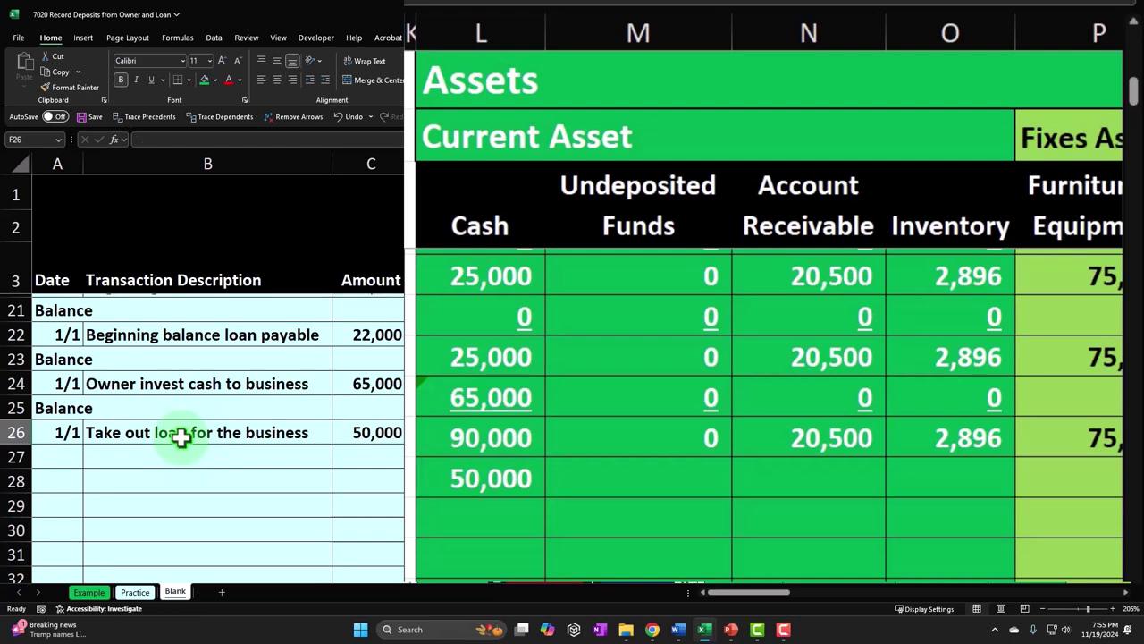
pyautogui.press('Right')
pyautogui.press('Right')
pyautogui.press('Right')
pyautogui.press('Right')
pyautogui.press('Right')
pyautogui.press('Right')
pyautogui.press('Right')
pyautogui.write('+')
pyautogui.press('Right')
pyautogui.press('Right')
pyautogui.press('Right')
pyautogui.press('Right')
pyautogui.press('Right')
pyautogui.press('Right')
pyautogui.press('Right')
pyautogui.press('Right')
pyautogui.press('Right')
pyautogui.press('Right')
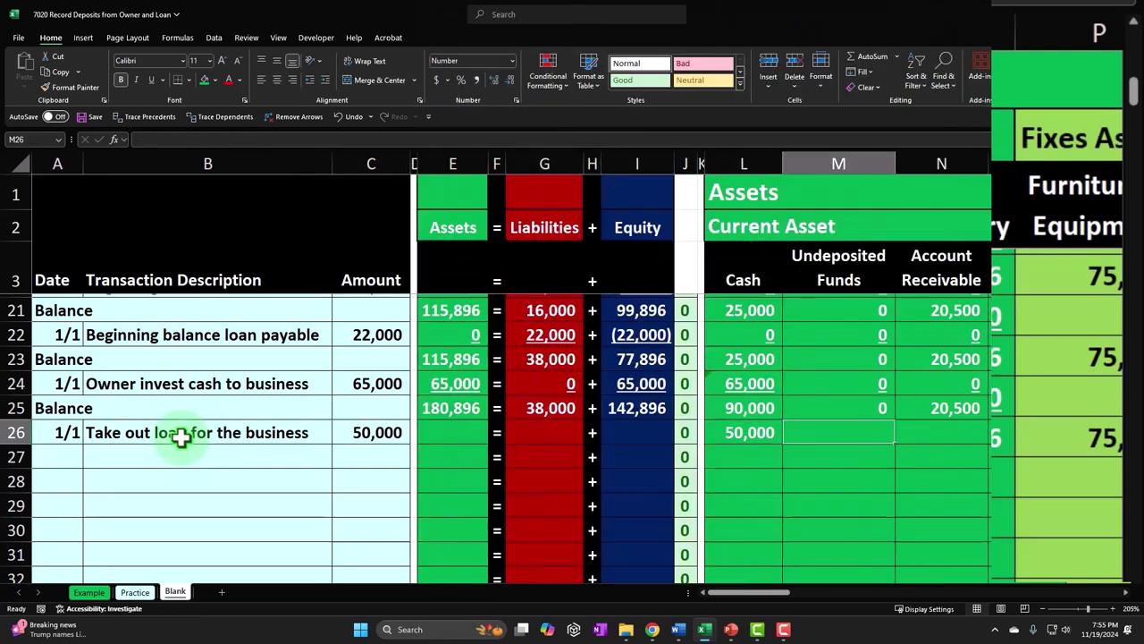
pyautogui.press('Right')
pyautogui.press('Right')
pyautogui.press('Right')
pyautogui.press('Right')
pyautogui.press('Right')
pyautogui.press('Right')
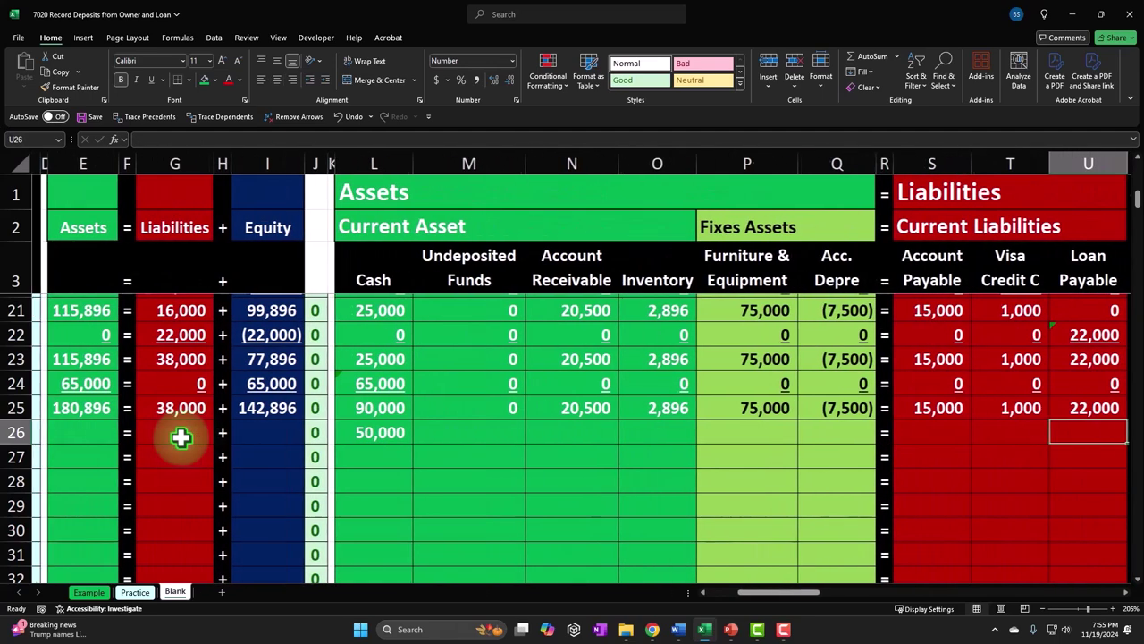
pyautogui.press('Left')
pyautogui.press('Left')
pyautogui.press('Left')
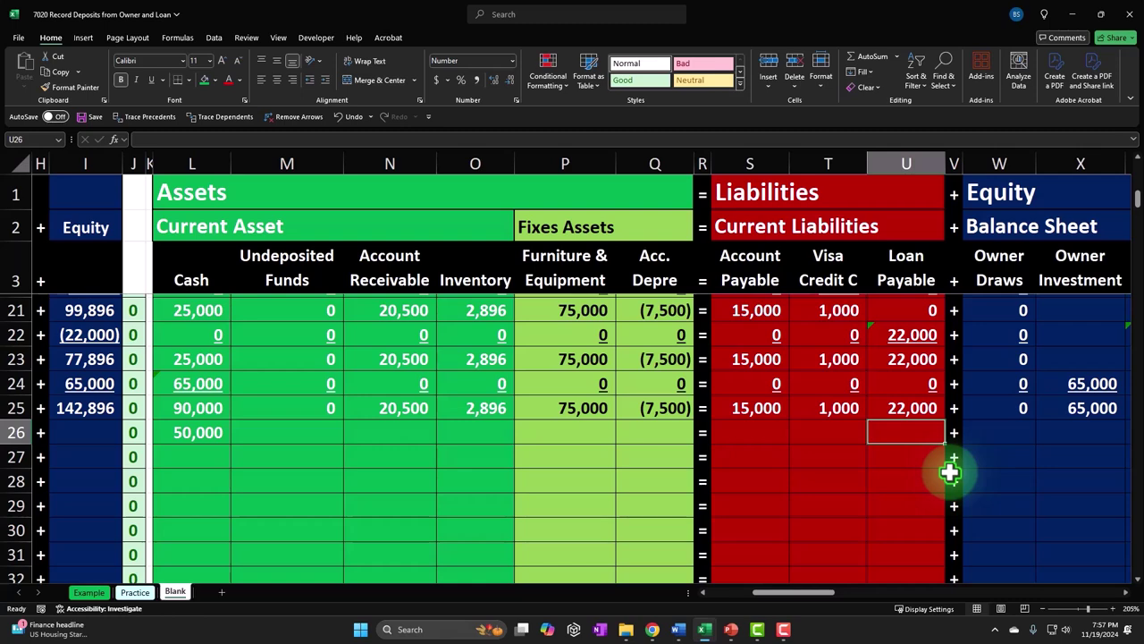
# Step: Enter =C26 in U26 so Loan Payable shows the 50,000 loan
pyautogui.write('=')
pyautogui.press('Left')
pyautogui.press('Left')
pyautogui.press('Left')
pyautogui.press('Left')
pyautogui.press('Left')
pyautogui.press('Left')
pyautogui.press('Left')
pyautogui.press('Left')
pyautogui.press('Left')
pyautogui.press('Left')
pyautogui.press('Left')
pyautogui.press('Left')
pyautogui.press('Left')
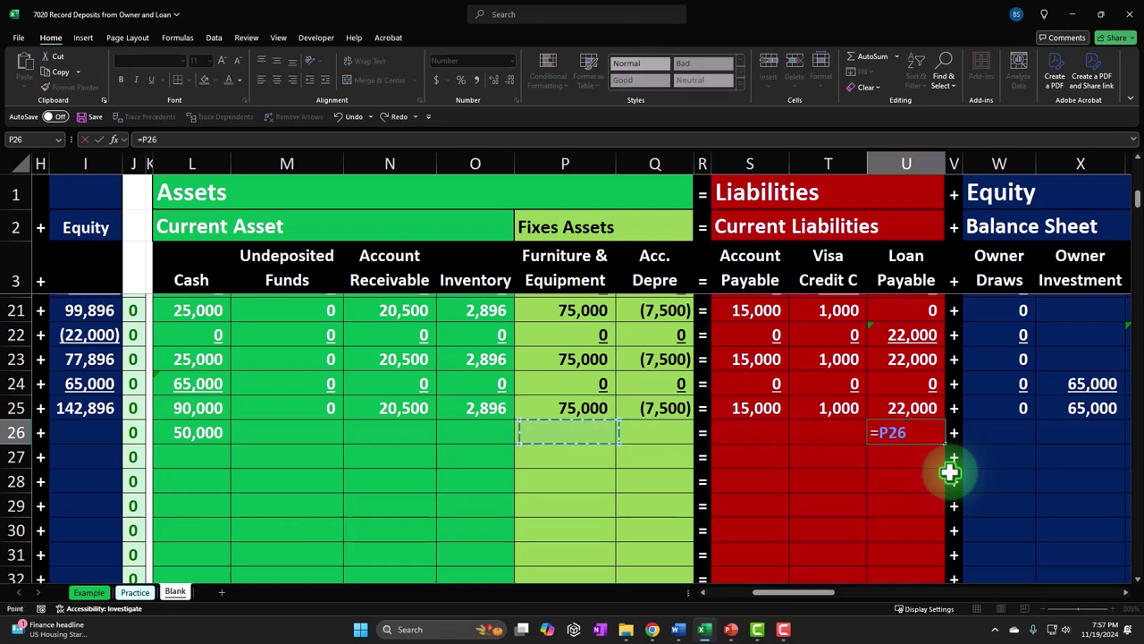
pyautogui.press('Left')
pyautogui.press('Left')
pyautogui.press('Left')
pyautogui.press('Left')
pyautogui.press('Left')
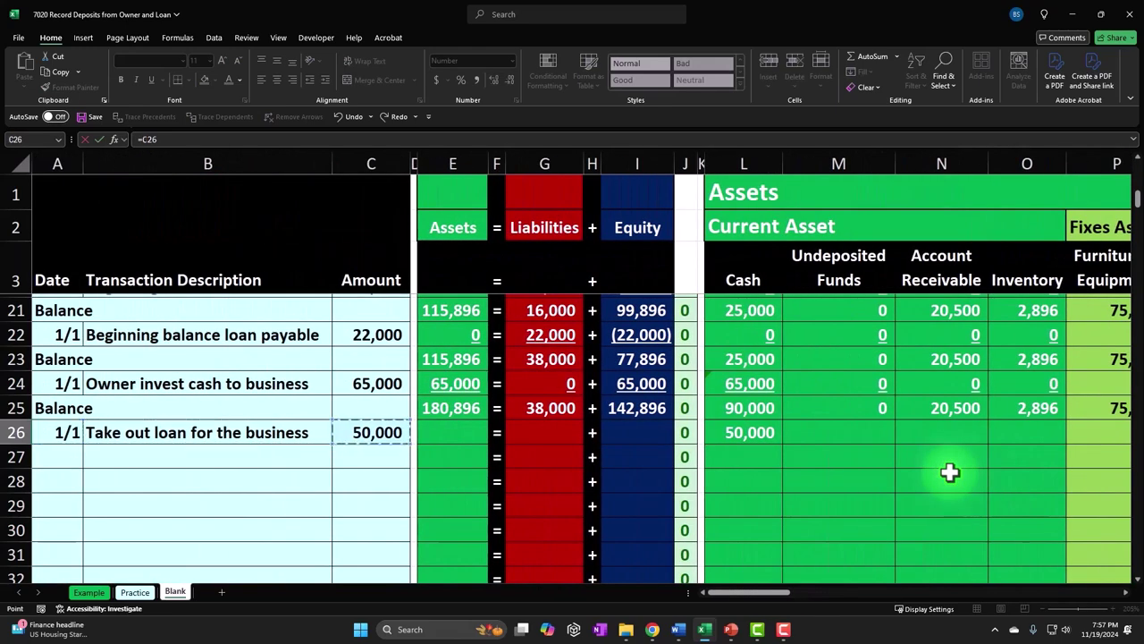
pyautogui.press('Return')
# Step: Fill row 26's account columns from Undeposited Funds up to Loan Payable with 0
pyautogui.click(950, 472)
pyautogui.press('Left')
pyautogui.press('Left')
pyautogui.press('Left')
pyautogui.press('Left')
pyautogui.press('Left')
pyautogui.press('Left')
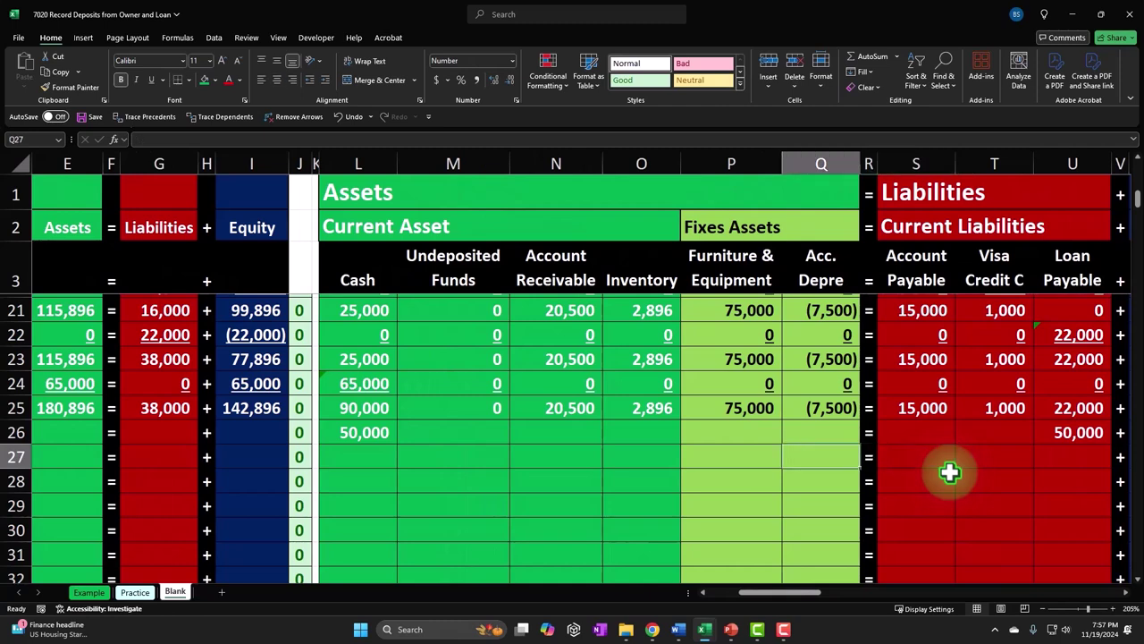
pyautogui.press('Up')
pyautogui.write('0')
pyautogui.press('Tab')
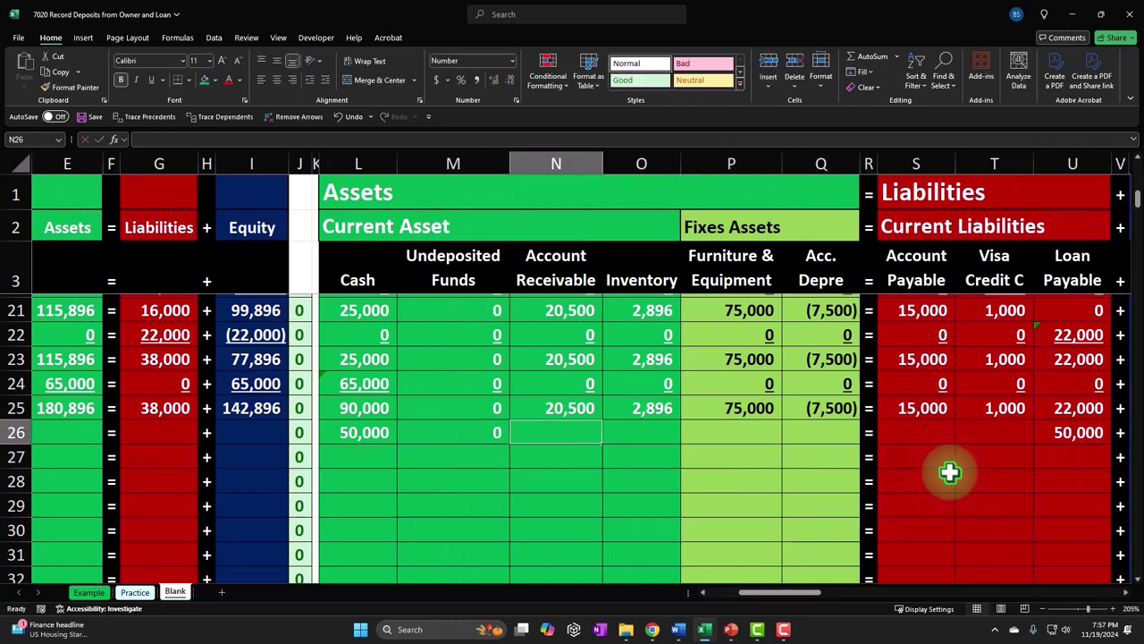
pyautogui.write('0')
pyautogui.press('Tab')
pyautogui.write('0')
pyautogui.press('Tab')
pyautogui.write('0')
pyautogui.press('Tab')
pyautogui.write('0')
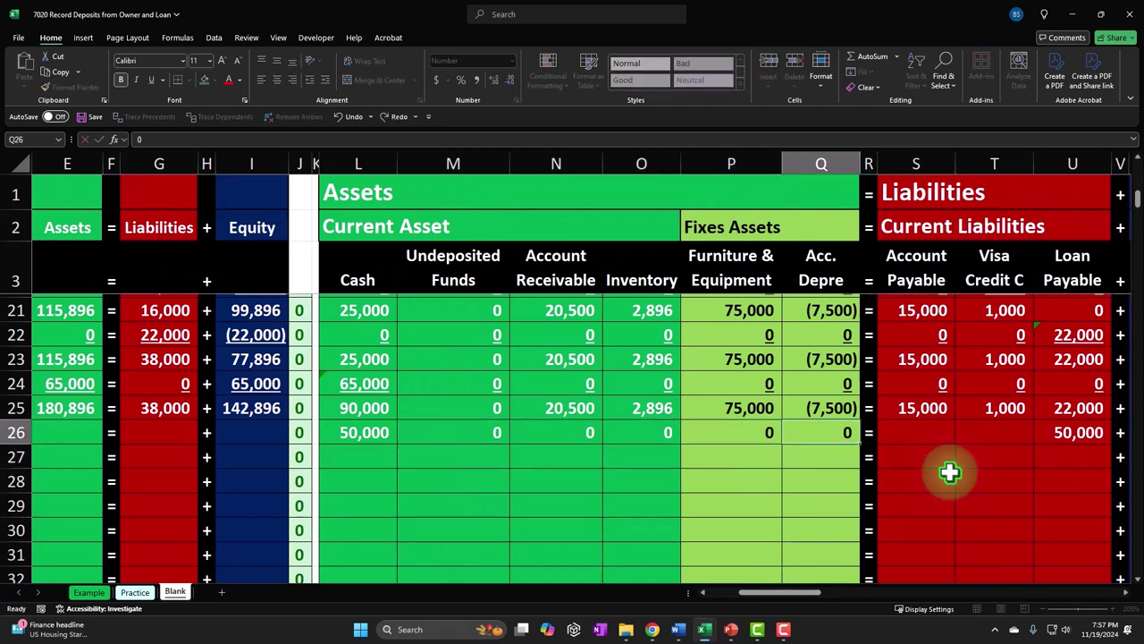
pyautogui.press('Tab')
pyautogui.press('Tab')
pyautogui.write('0')
pyautogui.press('Tab')
pyautogui.write('0')
pyautogui.press('Tab')
# Step: Fill row 26's remaining equity and income columns through Utilities with 0
pyautogui.press('Tab')
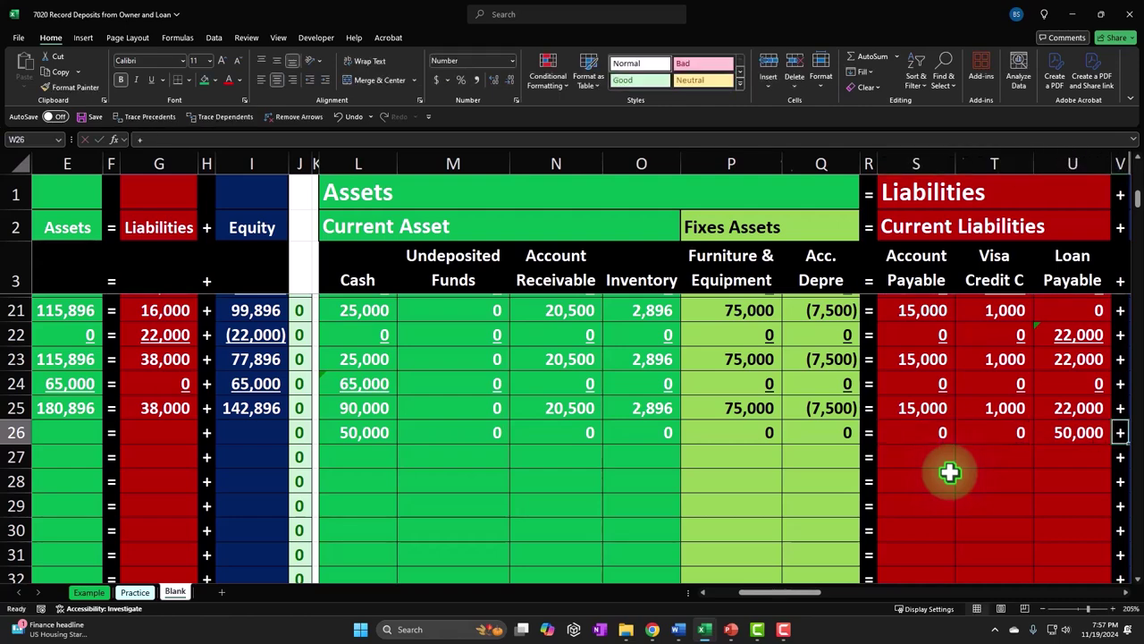
pyautogui.press('Tab')
pyautogui.write('0')
pyautogui.press('Tab')
pyautogui.press('Tab')
pyautogui.hotkey('shift', 'Tab')
pyautogui.write('0')
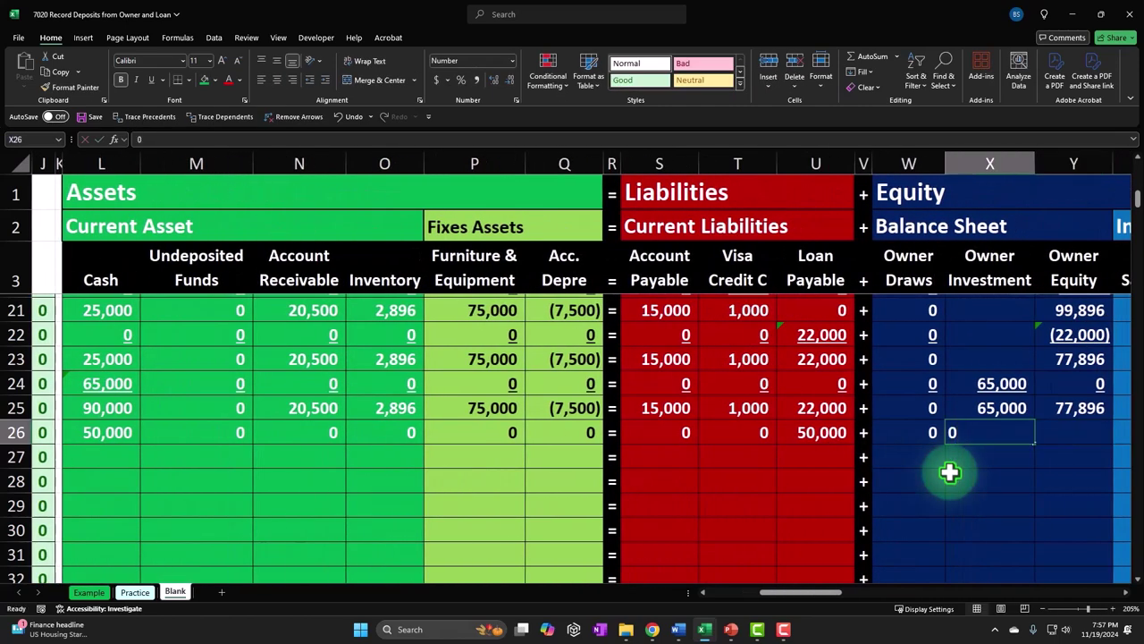
pyautogui.press('Tab')
pyautogui.write('0')
pyautogui.press('Tab')
pyautogui.write('0')
pyautogui.press('Tab')
pyautogui.write('0')
pyautogui.press('Tab')
pyautogui.write('0')
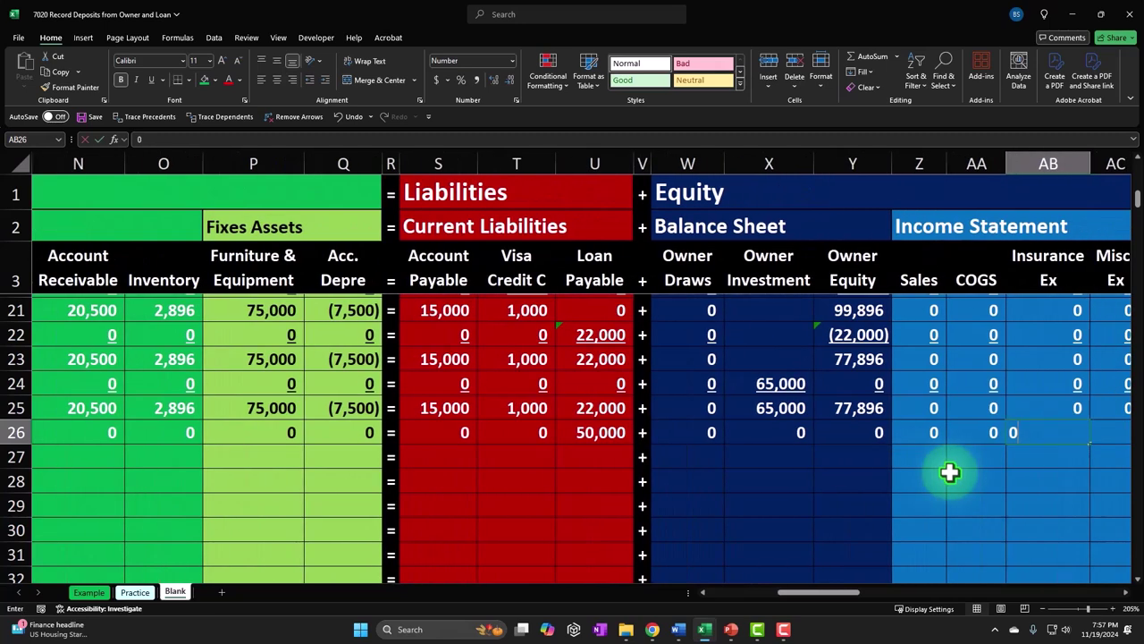
pyautogui.press('Tab')
pyautogui.write('0')
pyautogui.press('Tab')
pyautogui.write('0')
pyautogui.press('Tab')
pyautogui.write('0')
pyautogui.press('Tab')
pyautogui.write('0')
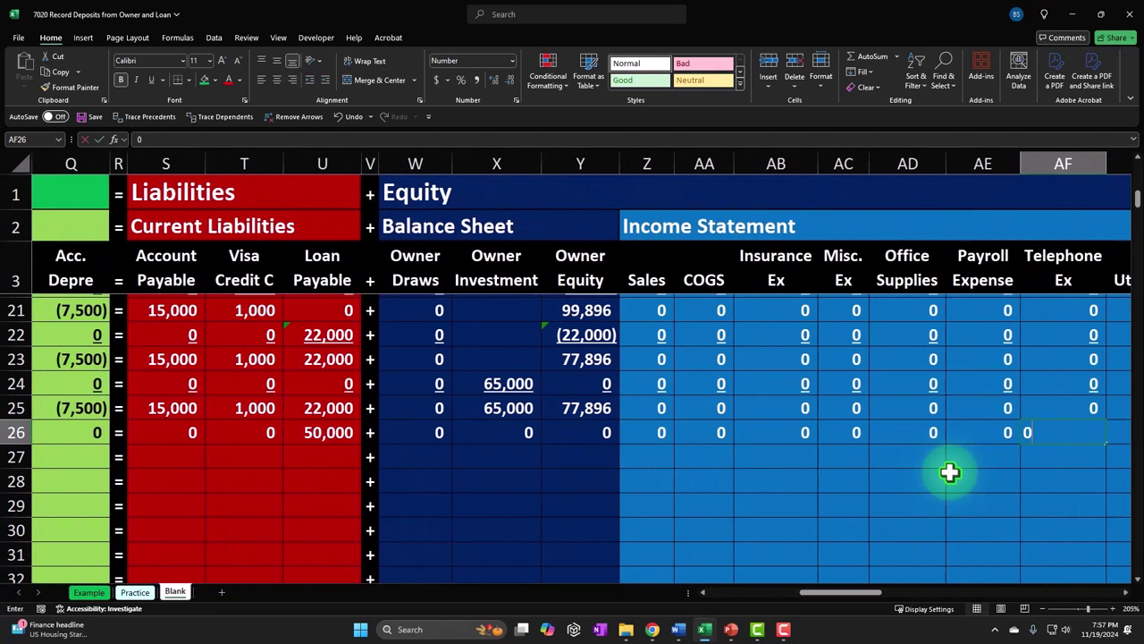
pyautogui.press('Tab')
pyautogui.write('0')
pyautogui.press('Down')
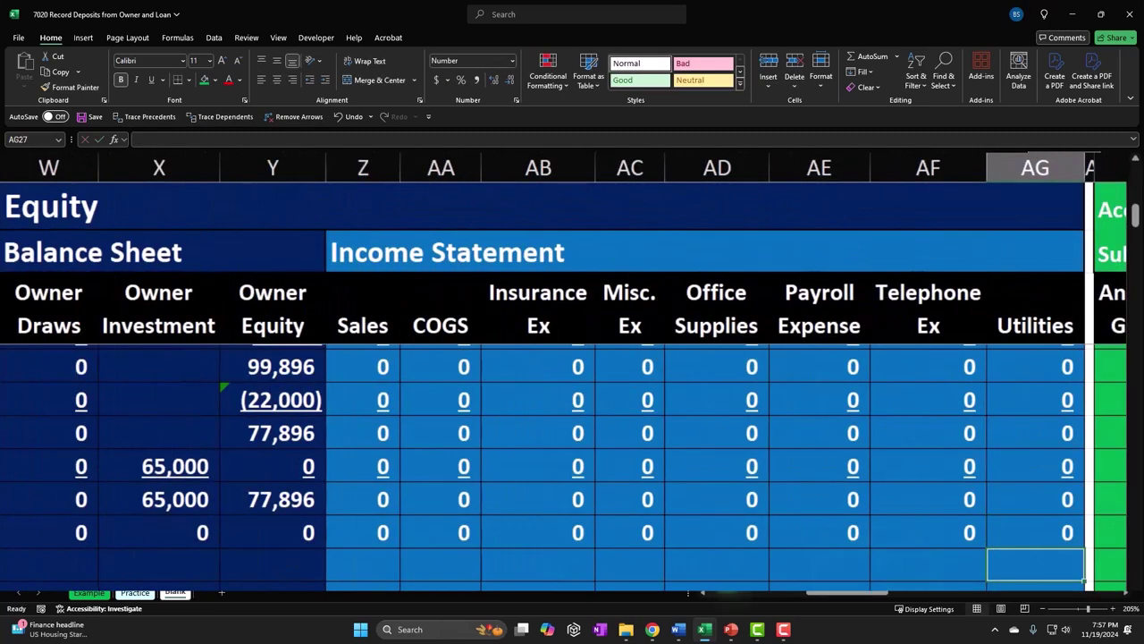
# Step: Underline row 26's account entries
pyautogui.moveTo(69, 536); pyautogui.dragTo(1022, 521)
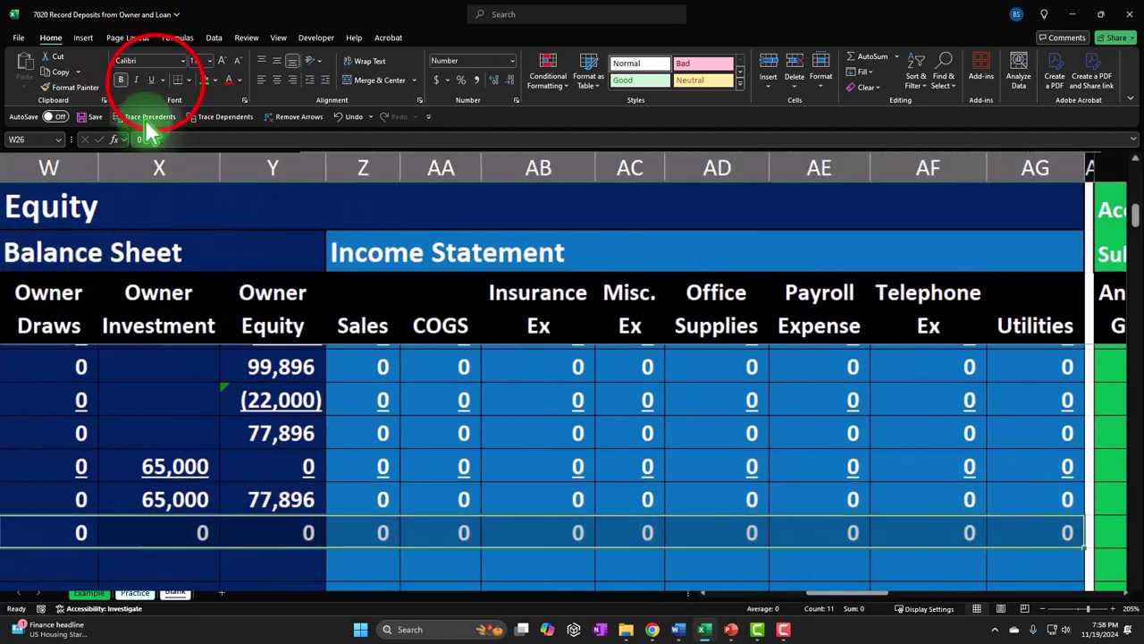
pyautogui.moveTo(244, 435); pyautogui.dragTo(365, 439)
pyautogui.moveTo(244, 434); pyautogui.dragTo(122, 439)
pyautogui.click(229, 120)
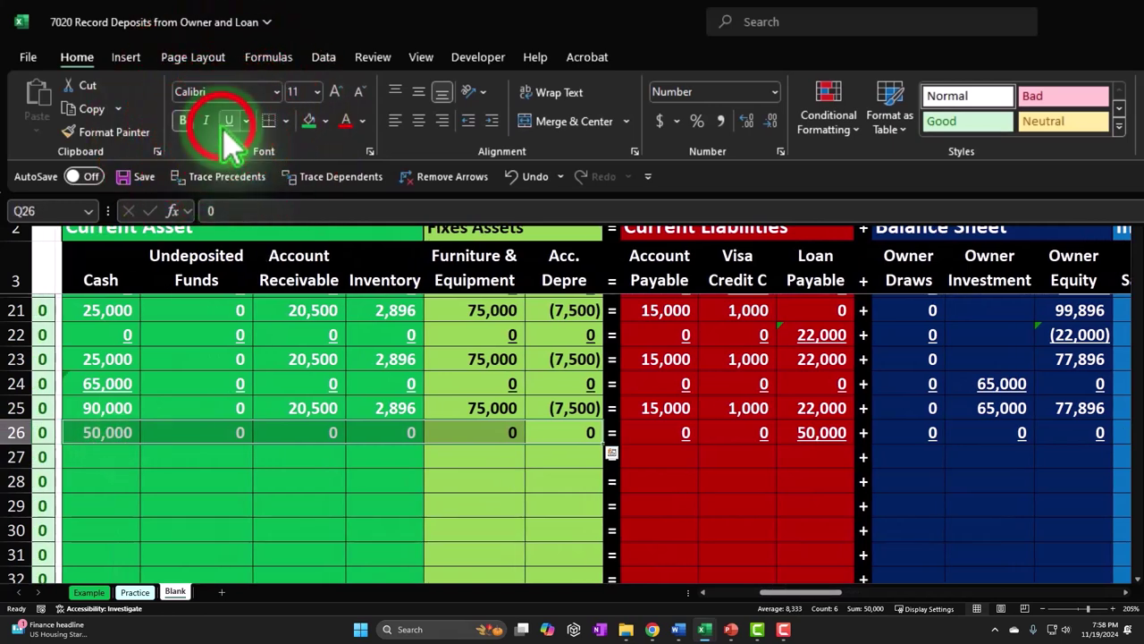
# Step: Copy the Assets, Liabilities and Equity total formulas down to row 26, giving 50,000 = 50,000 + 0
pyautogui.press('Home')
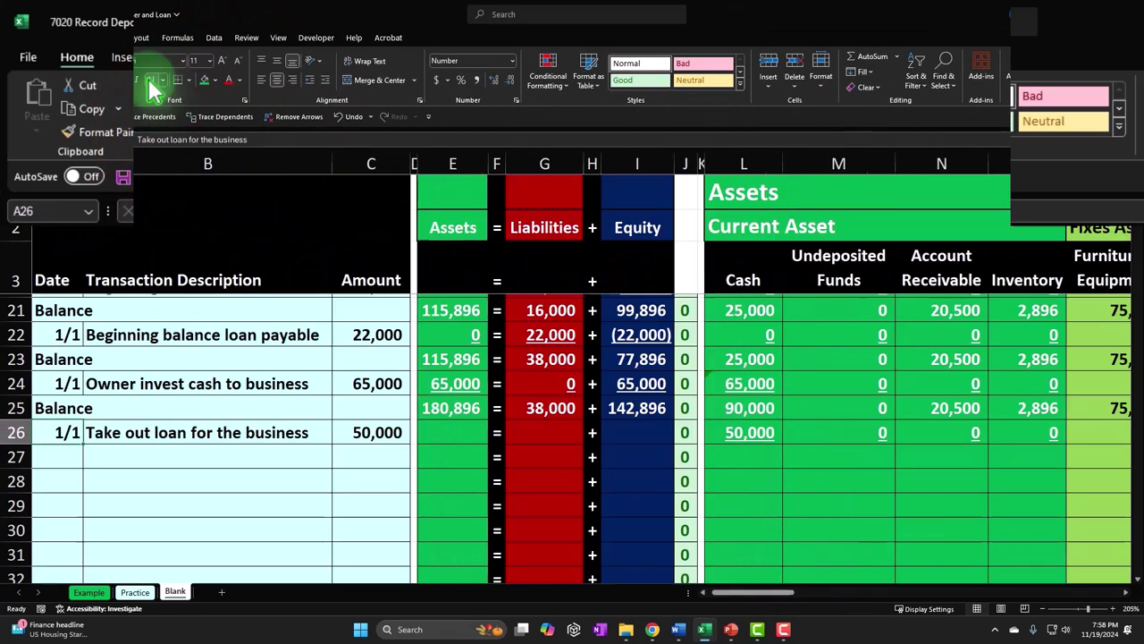
pyautogui.click(460, 404)
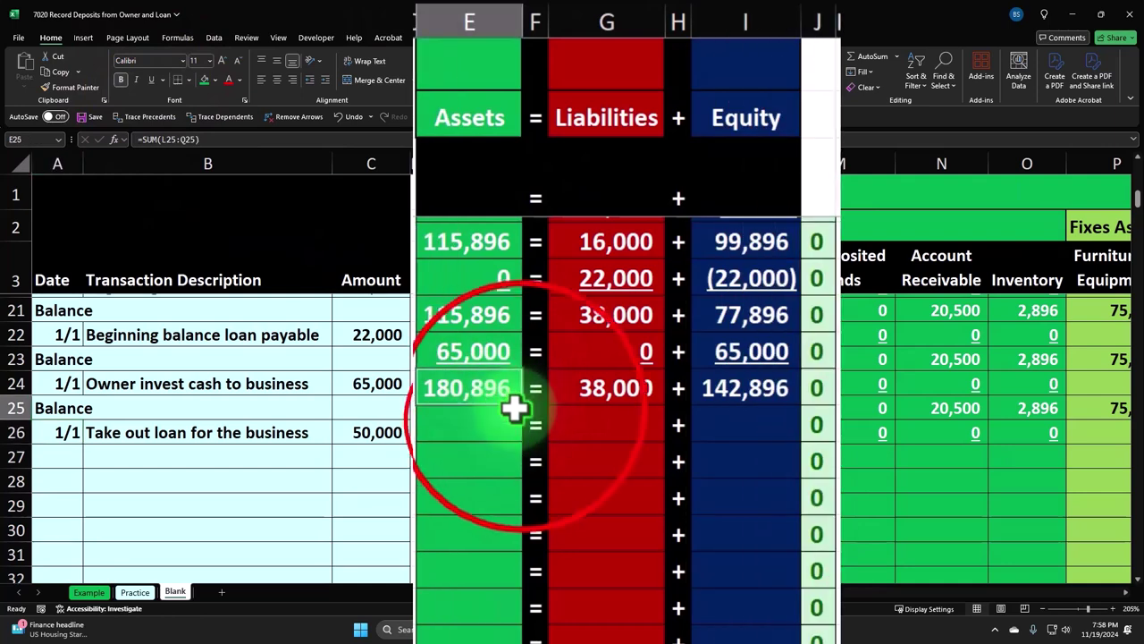
pyautogui.moveTo(526, 409); pyautogui.dragTo(524, 427)
pyautogui.click(626, 383)
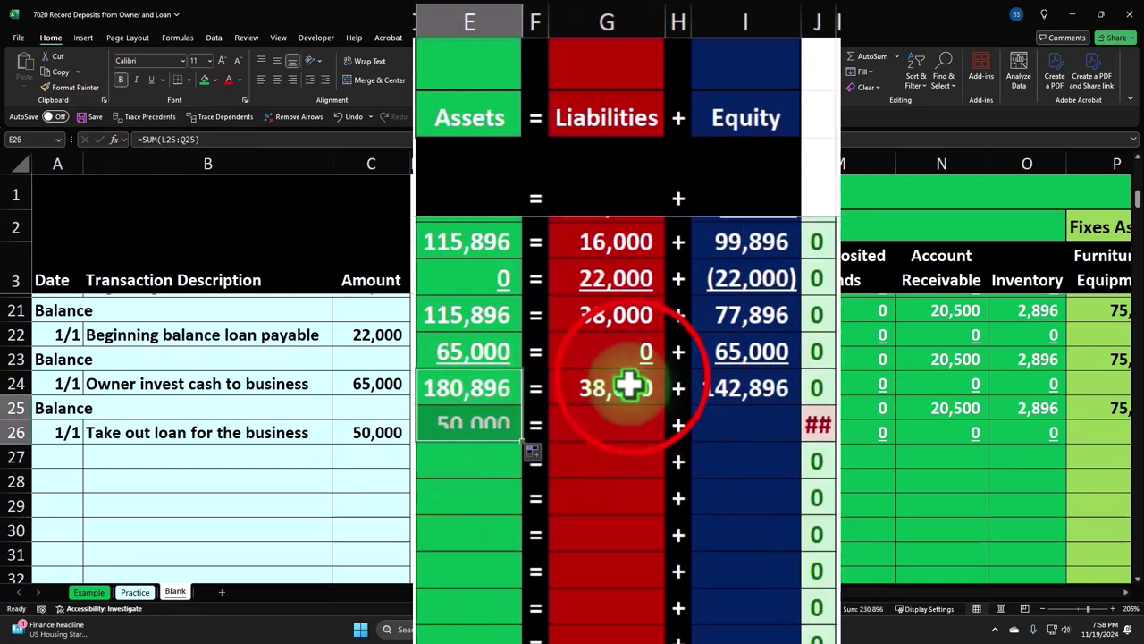
pyautogui.moveTo(666, 404); pyautogui.dragTo(671, 429)
pyautogui.click(793, 400)
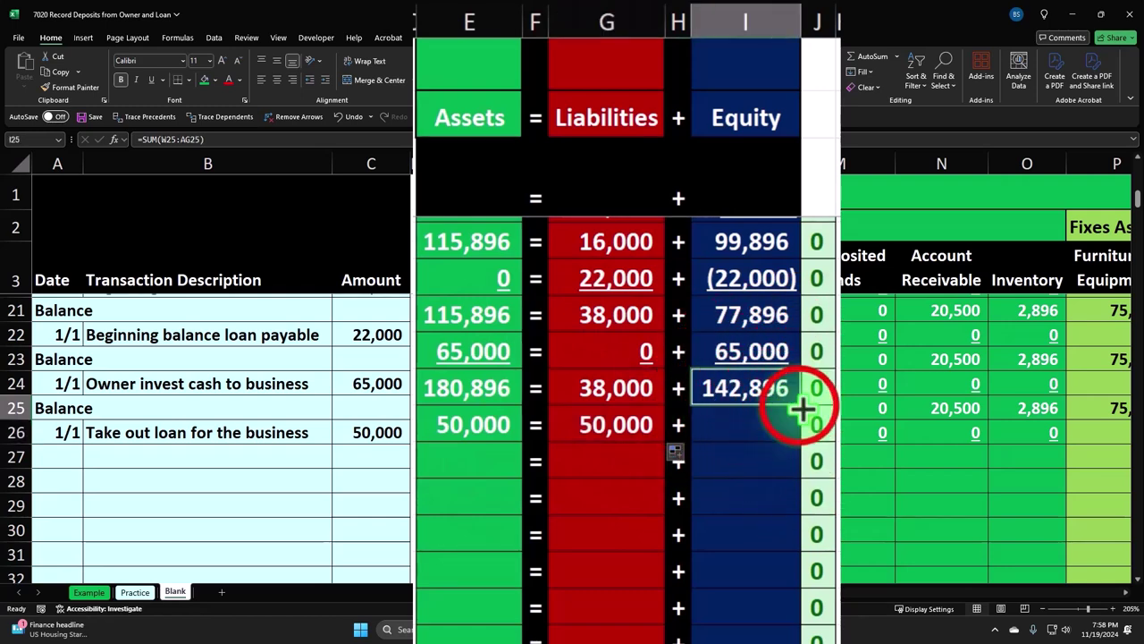
pyautogui.moveTo(799, 406); pyautogui.dragTo(753, 426)
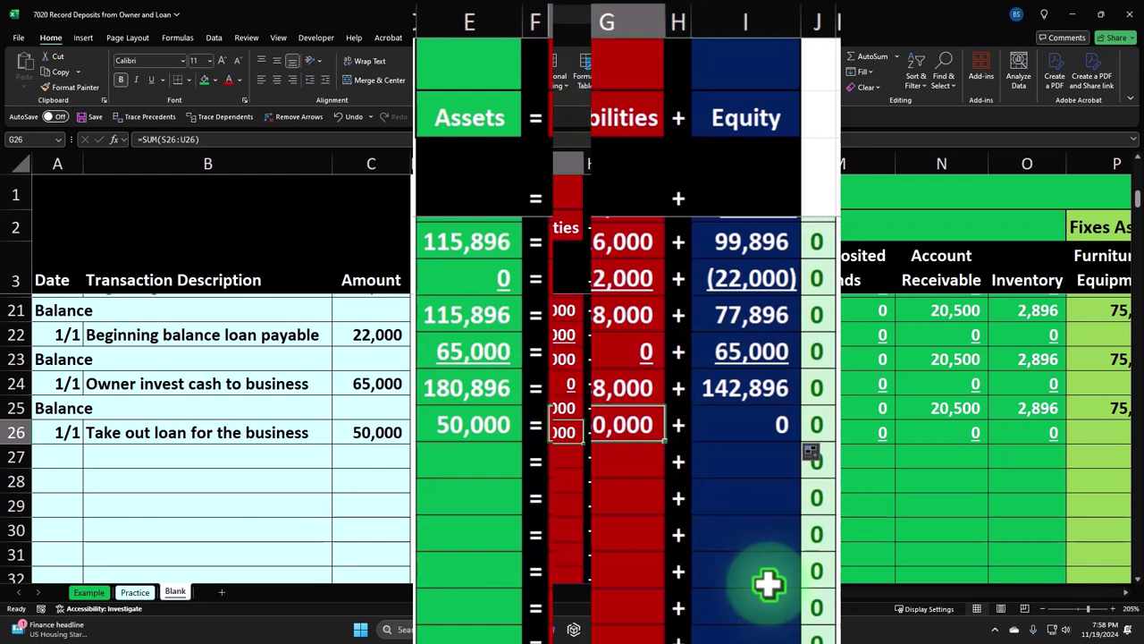
# Step: Label row 27 as Balance by referencing the Balance label above
pyautogui.press('Return')
pyautogui.write('=')
pyautogui.press('Up')
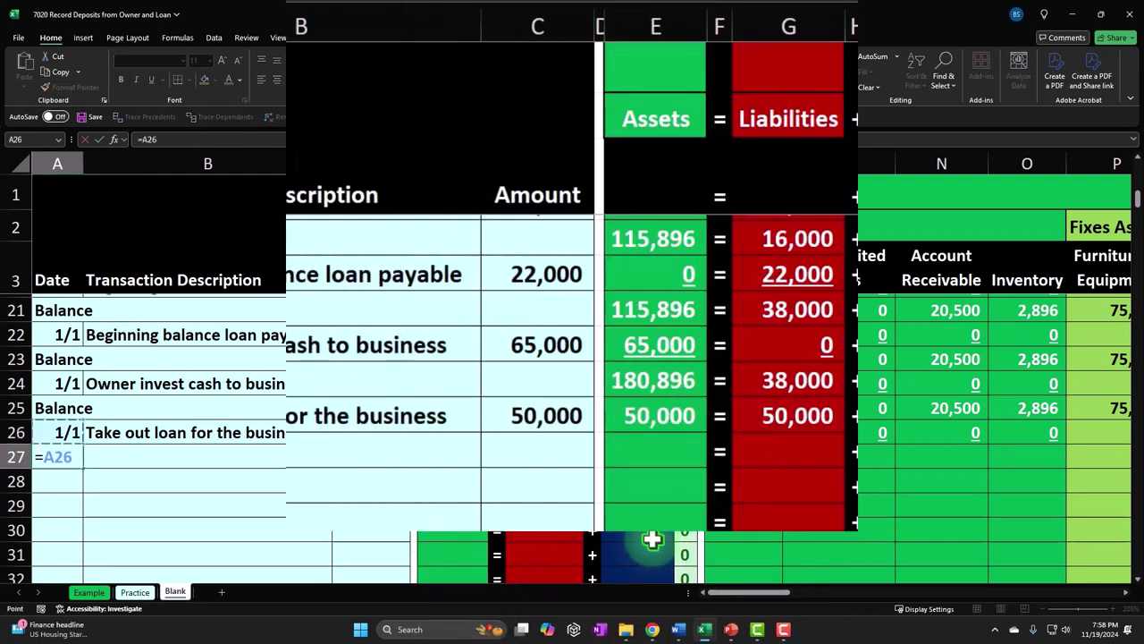
pyautogui.press('Up')
pyautogui.press('Return')
pyautogui.press('Tab')
pyautogui.press('Tab')
pyautogui.press('Tab')
pyautogui.press('Tab')
pyautogui.press('Tab')
pyautogui.press('Tab')
pyautogui.press('Tab')
pyautogui.press('Tab')
pyautogui.press('Tab')
pyautogui.press('Tab')
pyautogui.press('Tab')
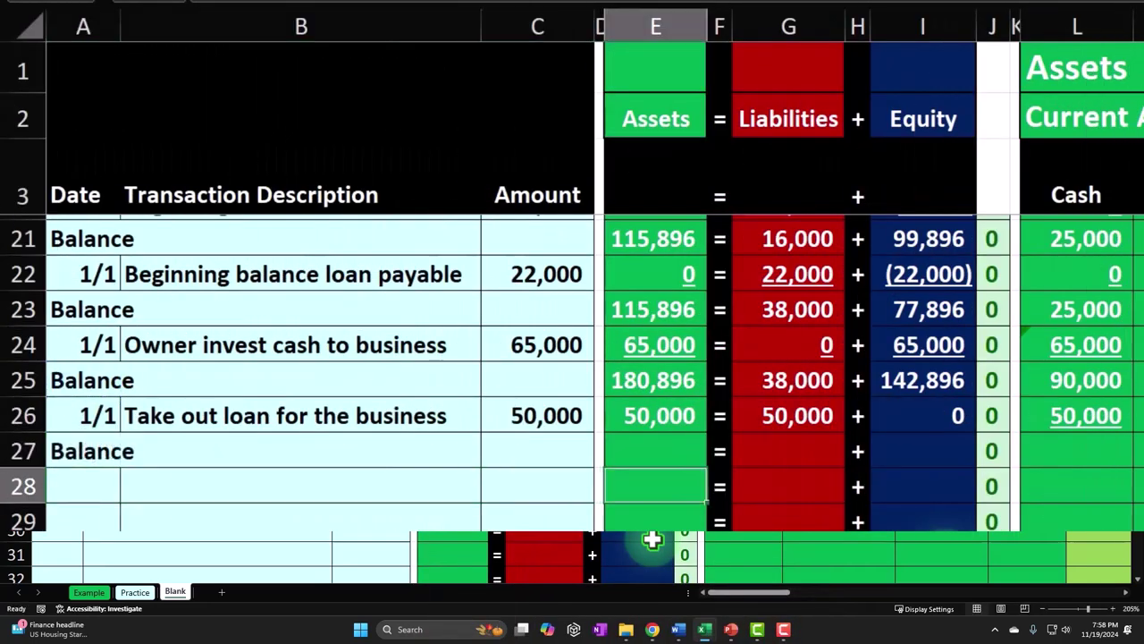
# Step: Sum the Cash column into row 27 for a 140,000 cash balance
pyautogui.press('Up')
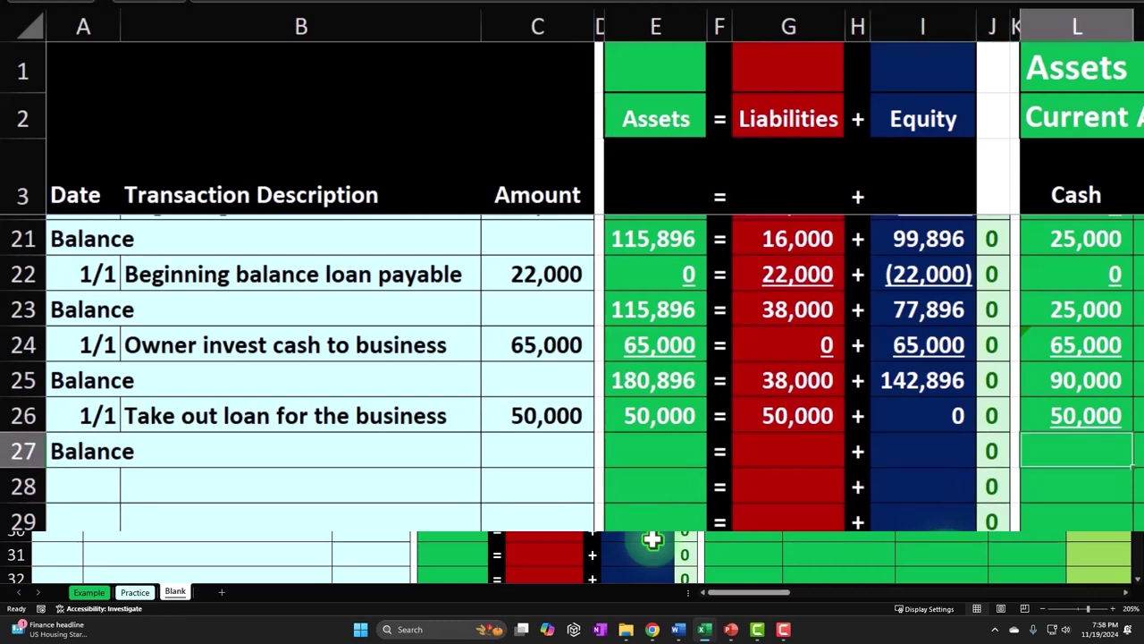
pyautogui.write('=sum(')
pyautogui.press('Up')
pyautogui.press('Up')
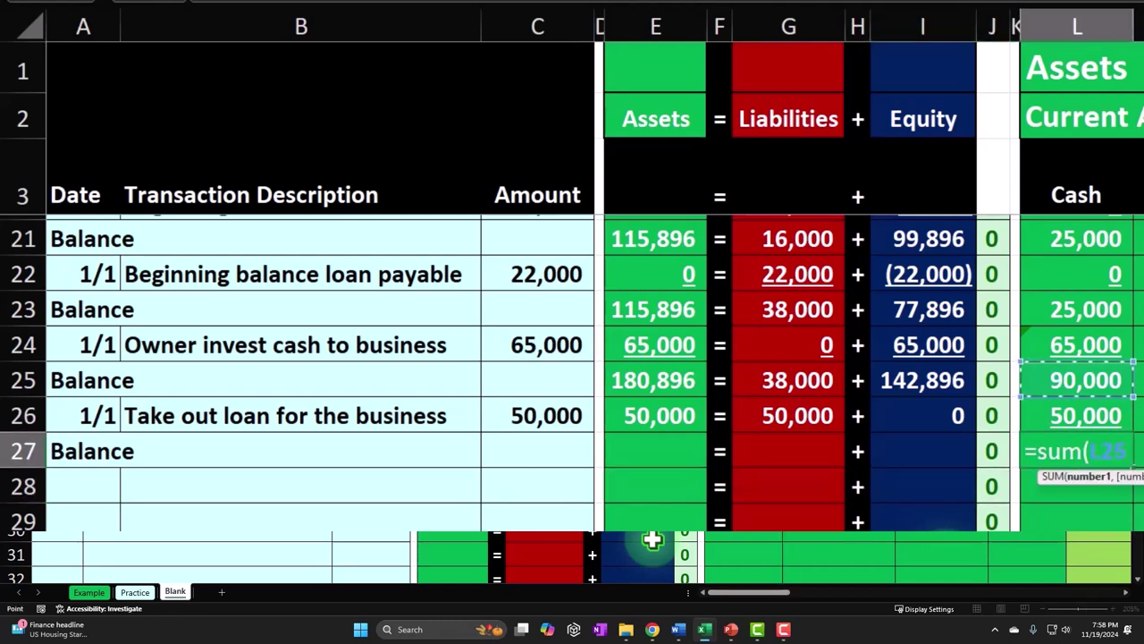
pyautogui.hotkey('shift', 'Down')
pyautogui.press('Return')
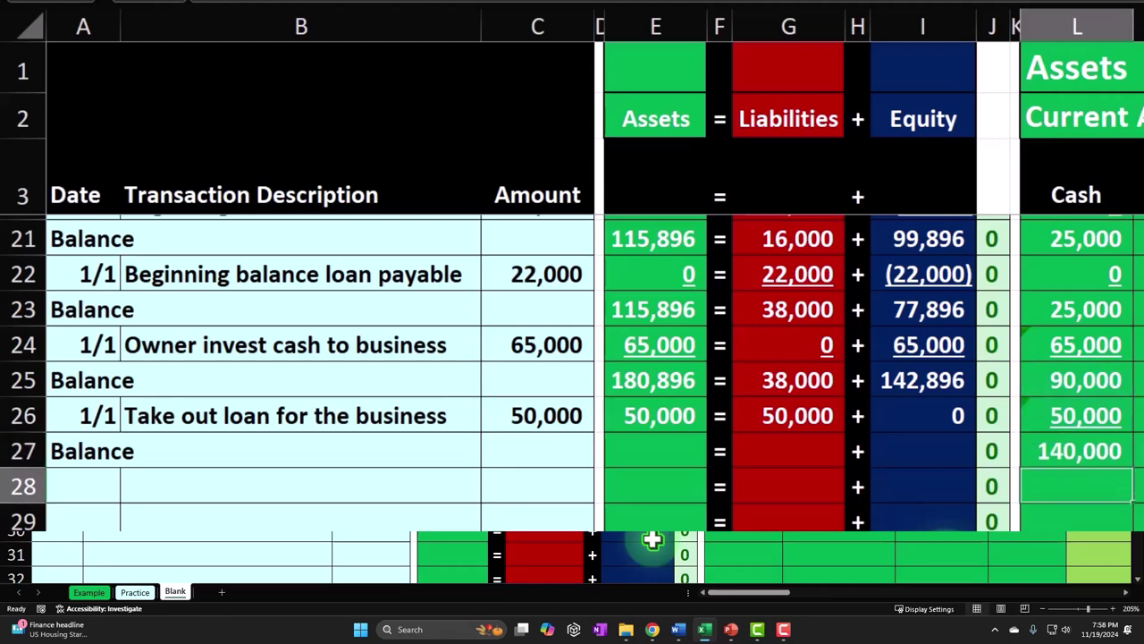
# Step: Paste the Cash SUM formula into row 27's fixed asset, liability, equity and income columns
pyautogui.click(1093, 447)
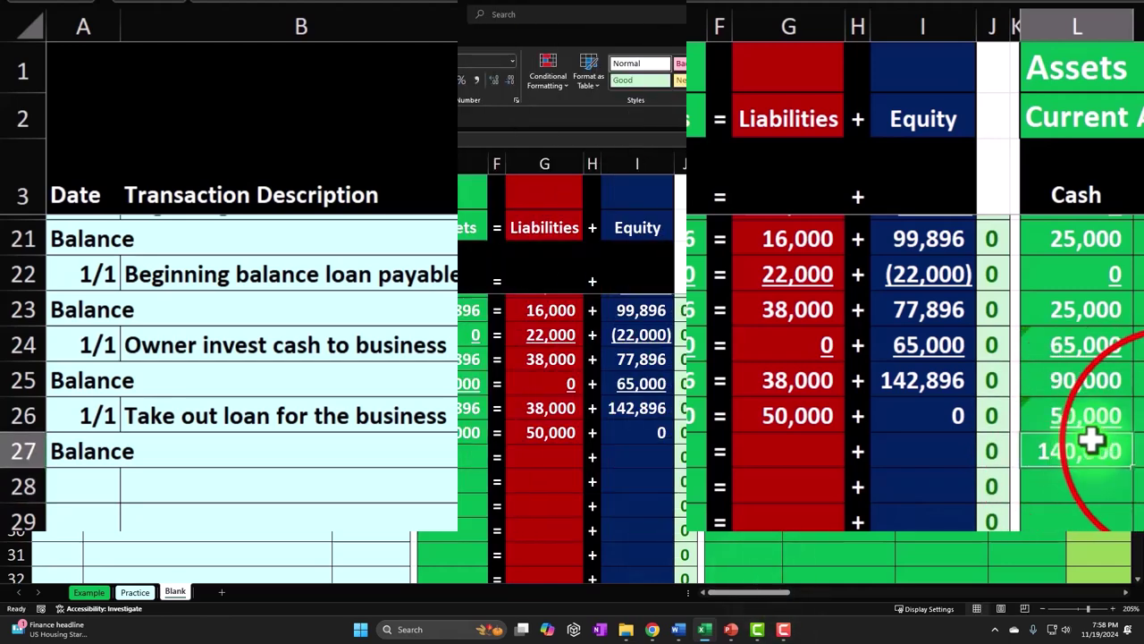
pyautogui.hotkey('ctrl', 'c')
pyautogui.moveTo(891, 460); pyautogui.dragTo(626, 462)
pyautogui.rightClick(629, 462)
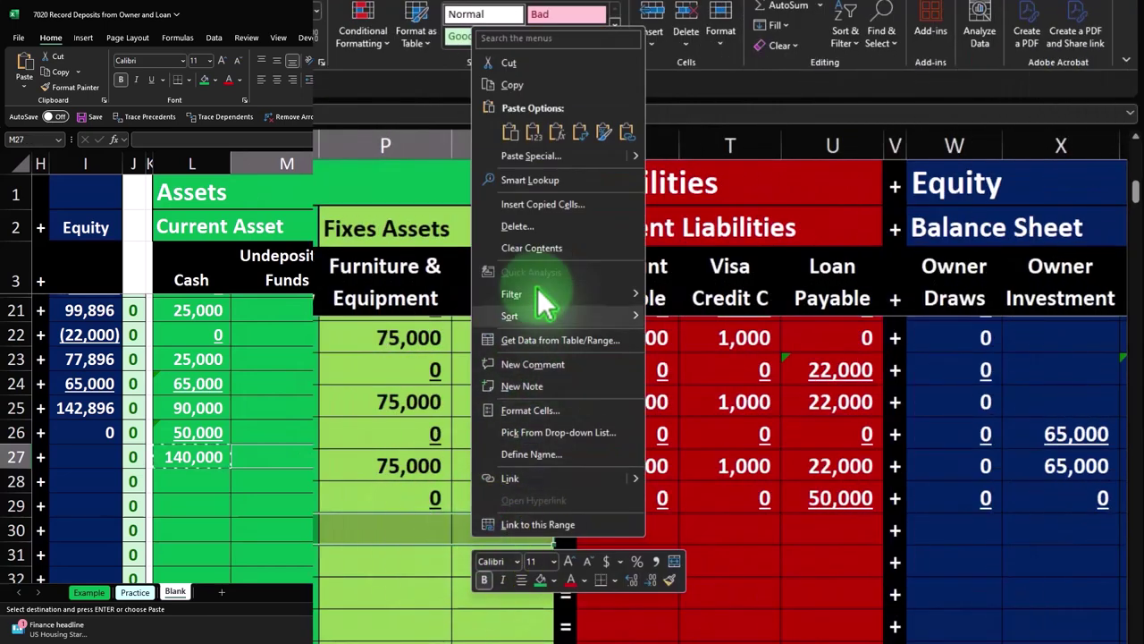
pyautogui.click(556, 132)
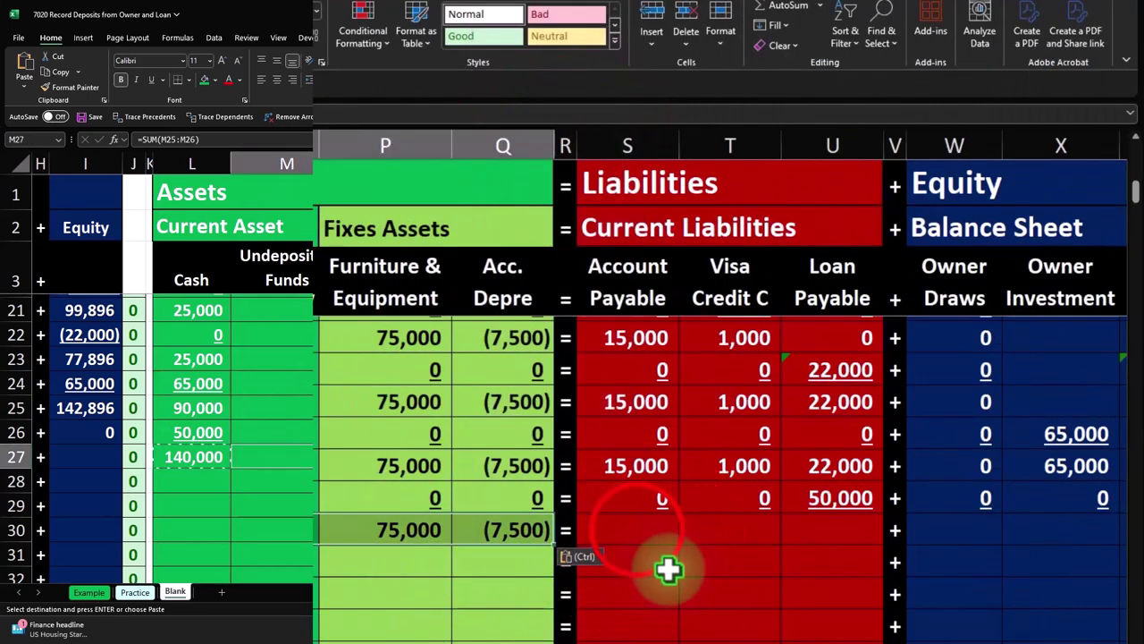
pyautogui.moveTo(662, 532); pyautogui.dragTo(792, 531)
pyautogui.rightClick(793, 531)
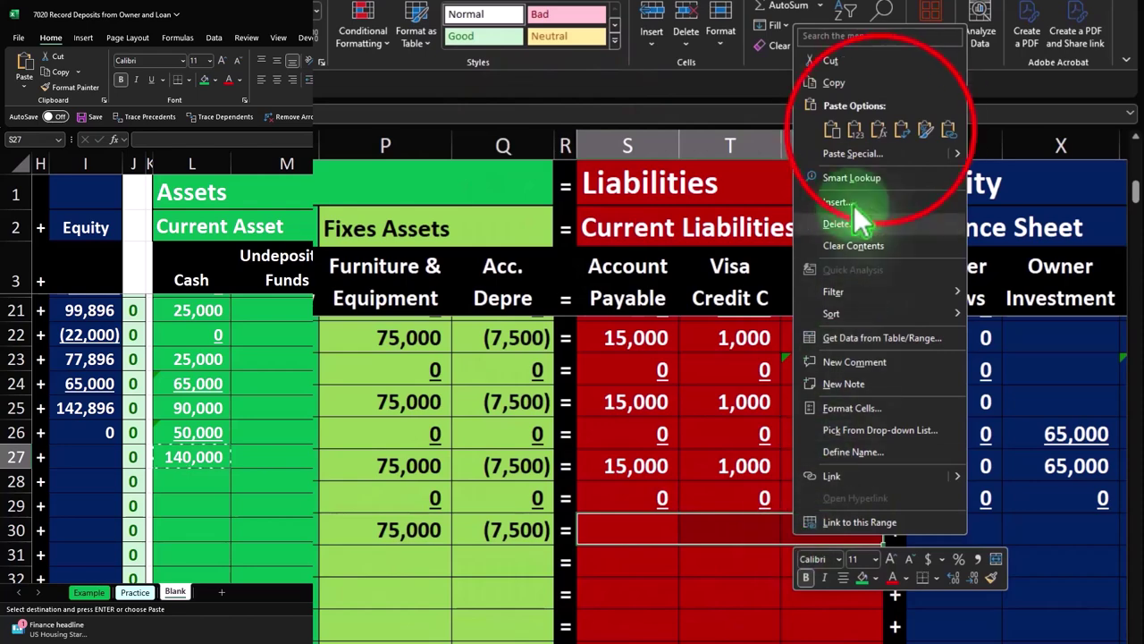
pyautogui.click(879, 129)
pyautogui.moveTo(861, 456); pyautogui.dragTo(1083, 460)
pyautogui.rightClick(1062, 501)
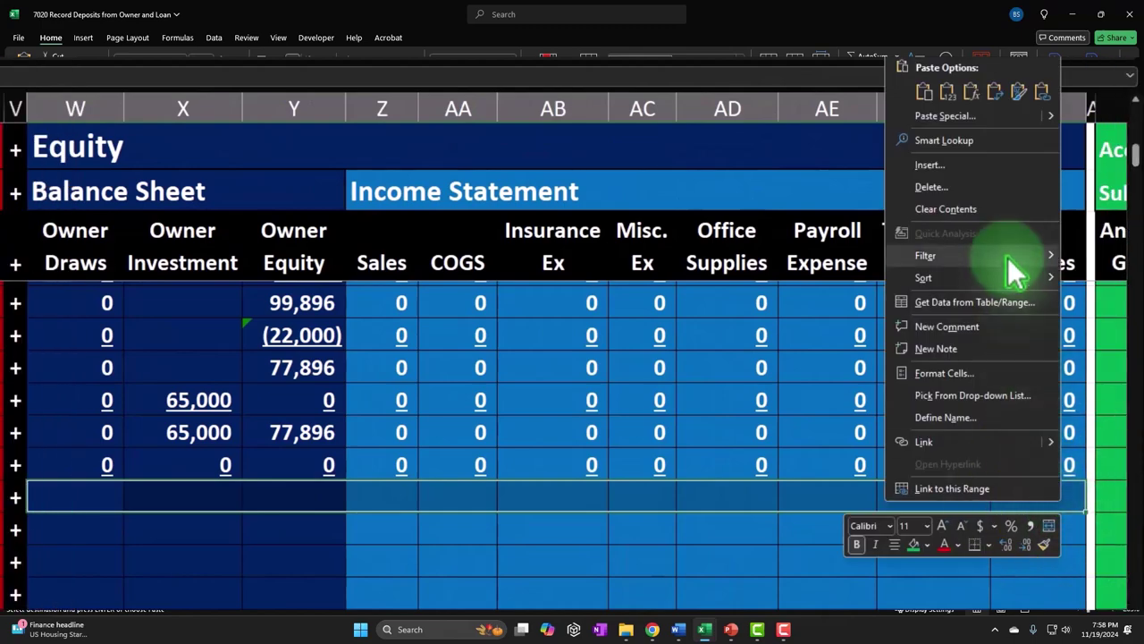
pyautogui.click(975, 100)
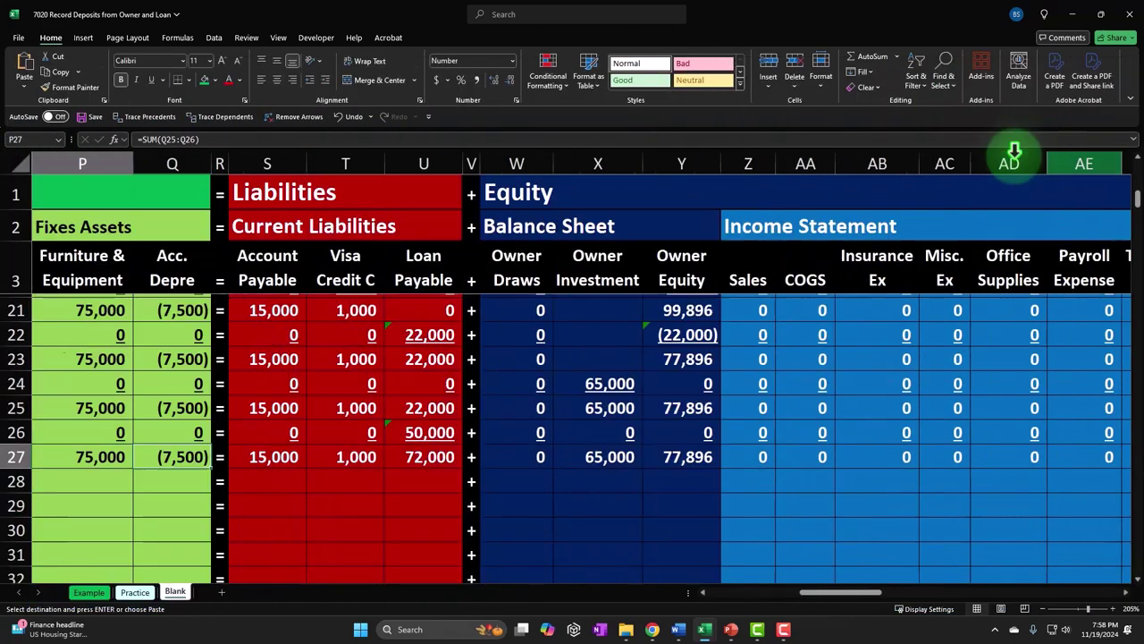
pyautogui.press('Home')
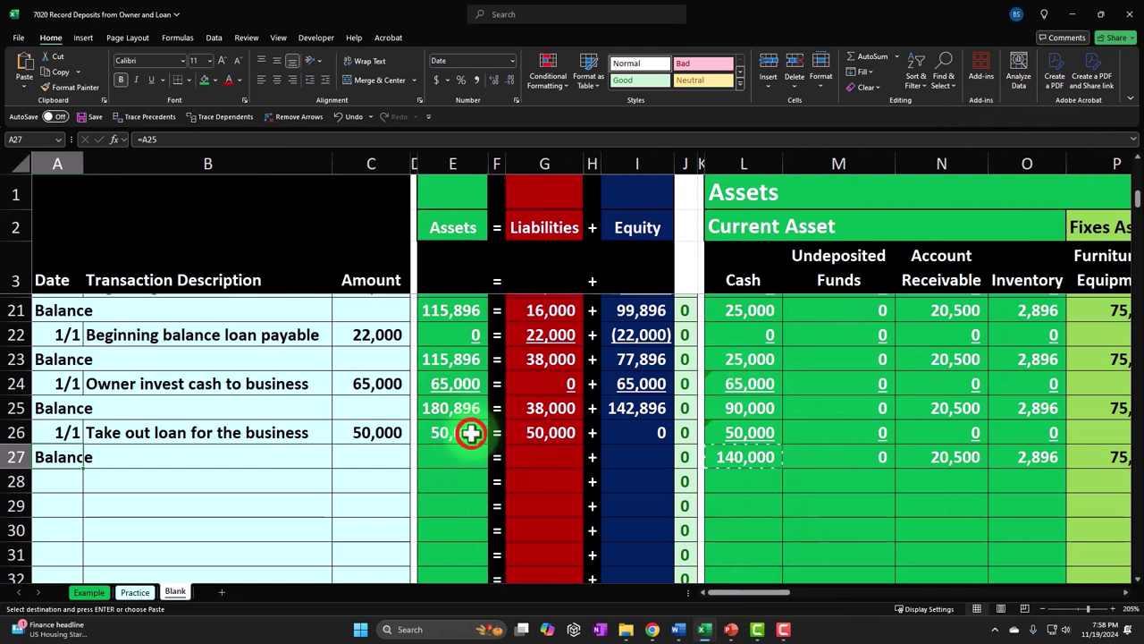
# Step: Copy the Assets, Liabilities and Equity totals down into row 27: 230,896 = 88,000 + 142,896
pyautogui.click(471, 433)
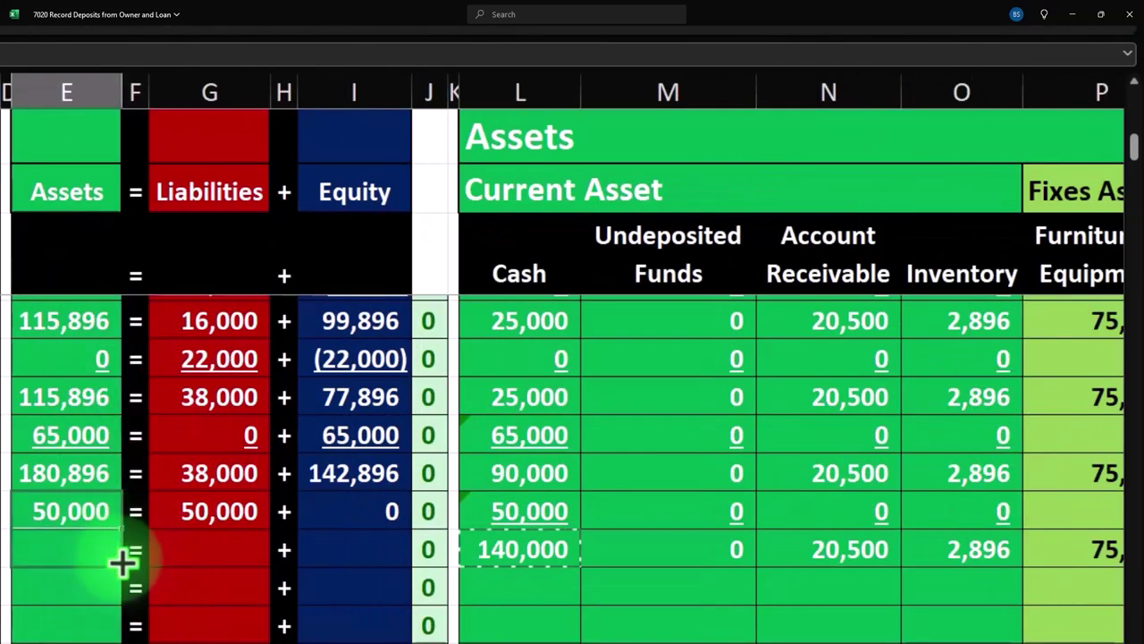
pyautogui.moveTo(121, 560); pyautogui.dragTo(120, 554)
pyautogui.click(235, 503)
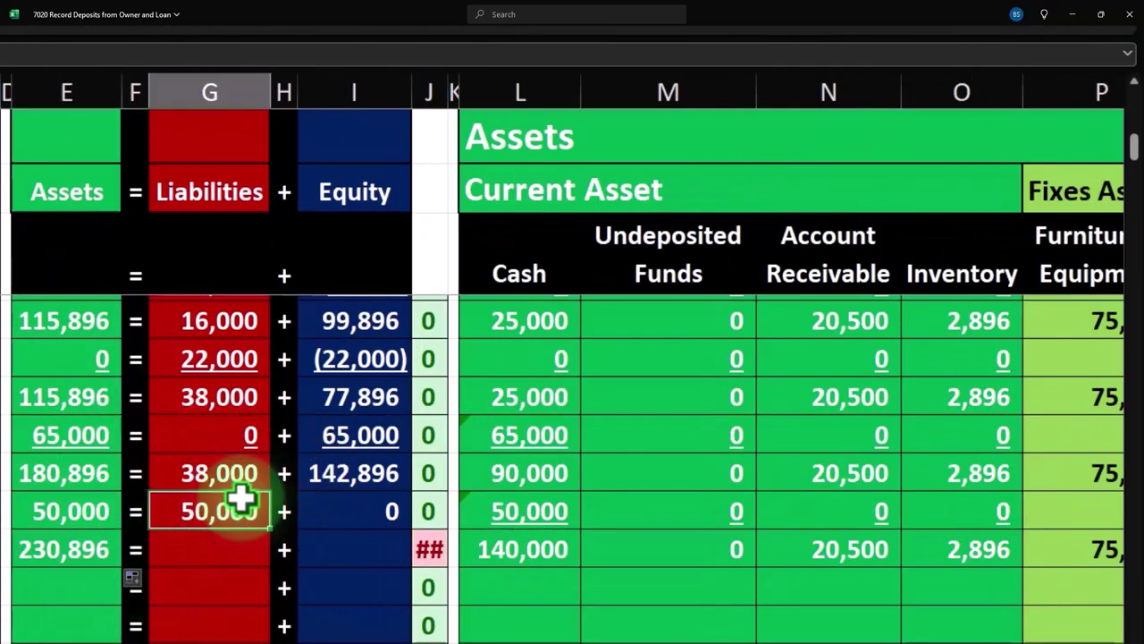
pyautogui.moveTo(277, 528); pyautogui.dragTo(274, 556)
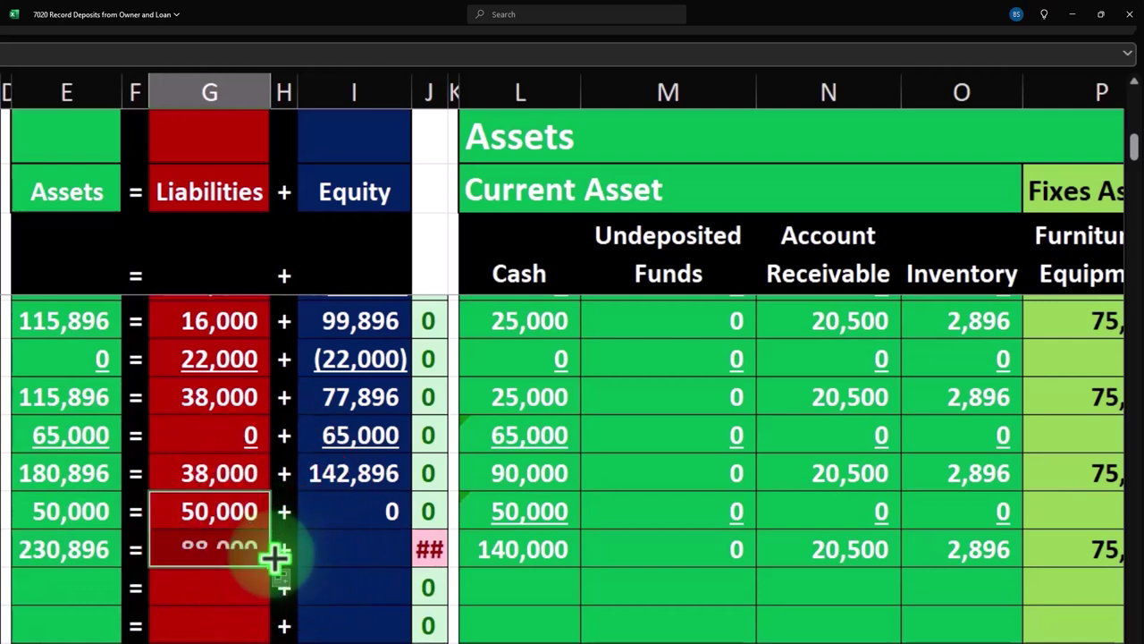
pyautogui.click(370, 505)
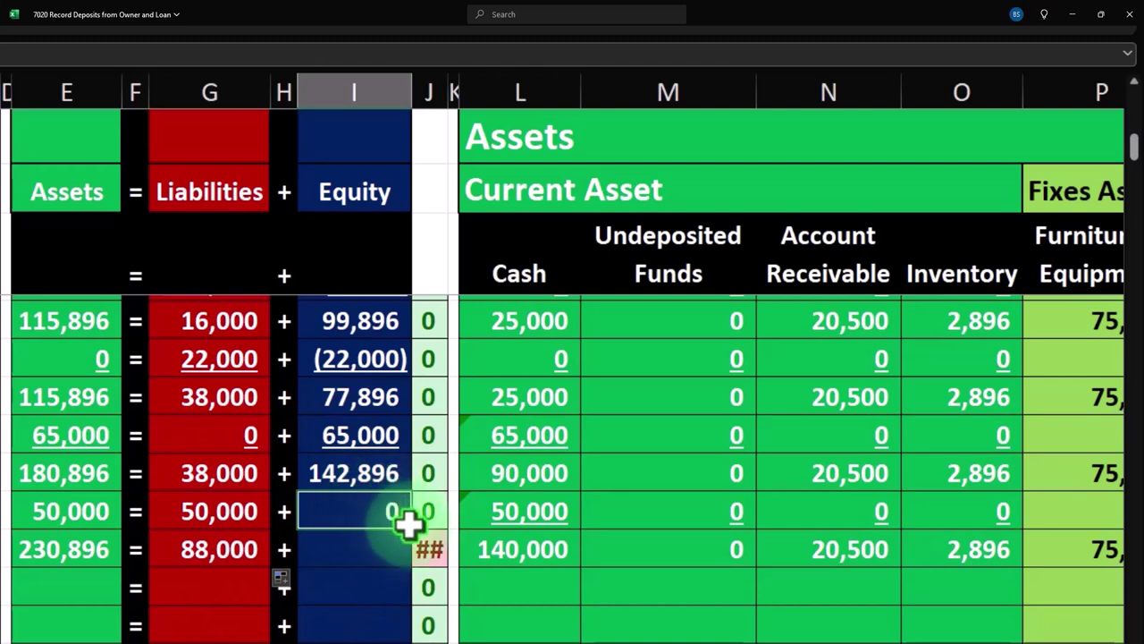
pyautogui.moveTo(411, 528); pyautogui.dragTo(418, 555)
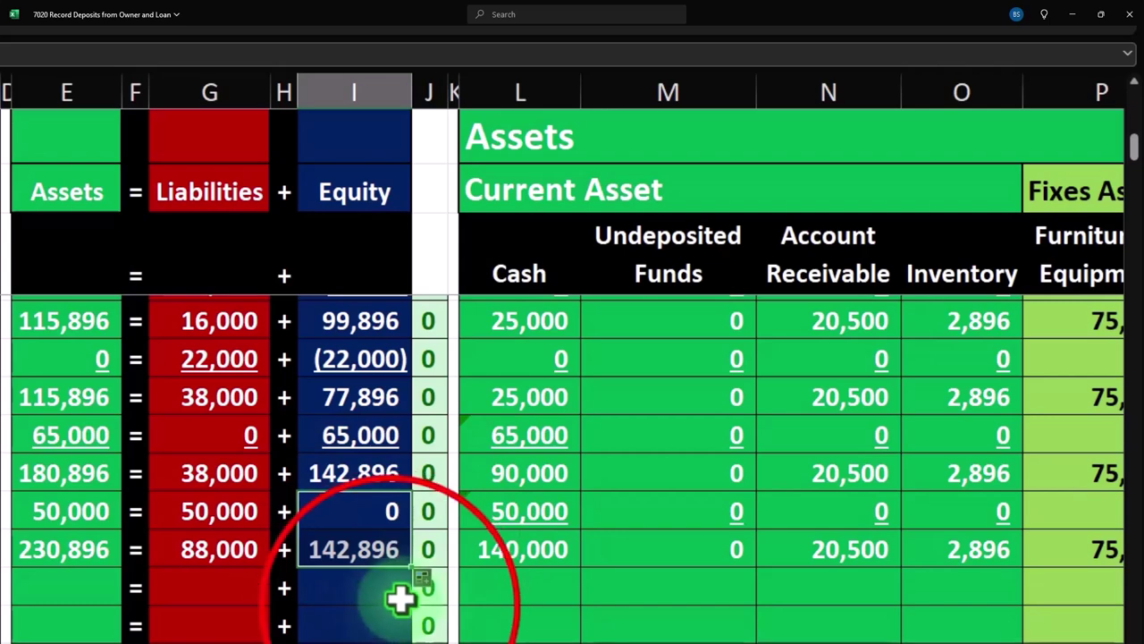
# Step: Check the row 27 Assets total 230,896 and Liabilities total 88,000
pyautogui.click(391, 609)
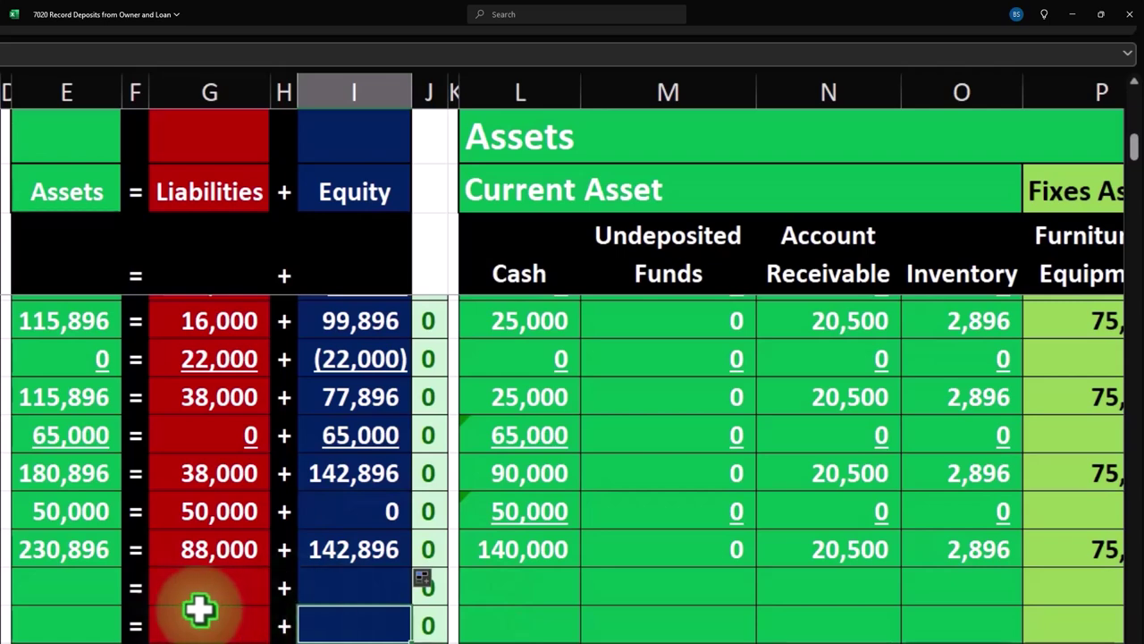
pyautogui.click(91, 563)
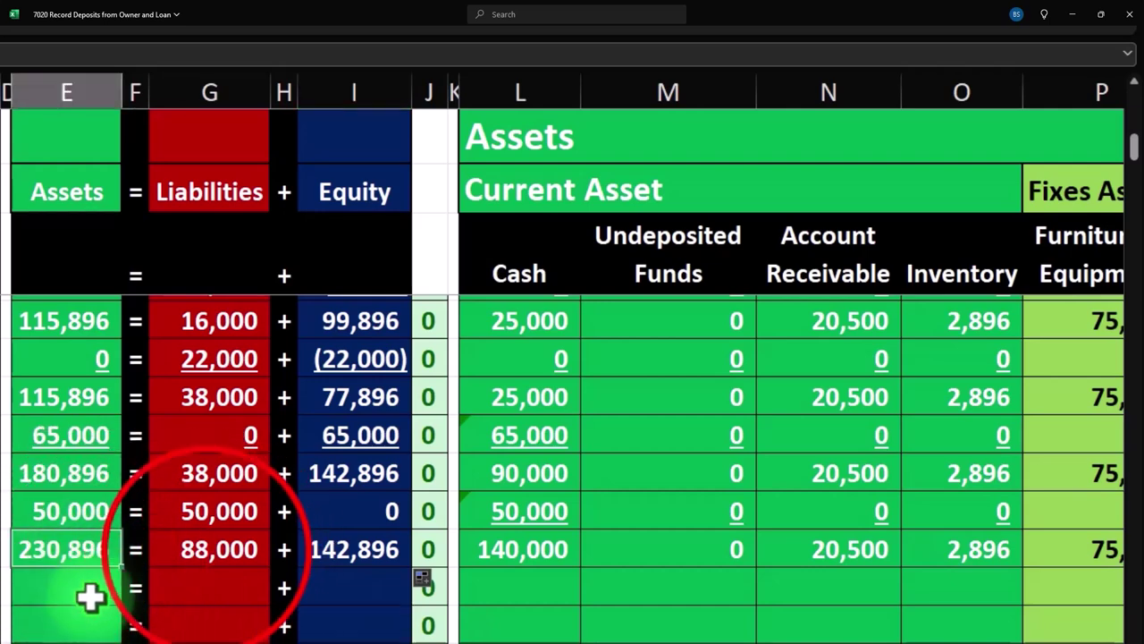
pyautogui.click(207, 550)
pyautogui.click(314, 547)
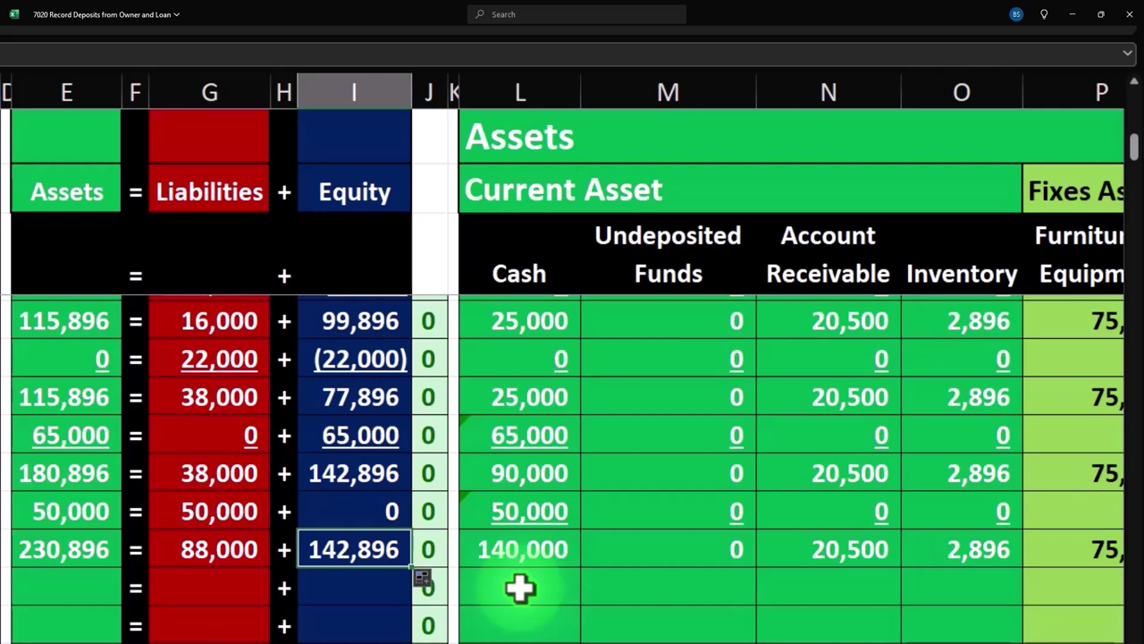
pyautogui.press('Right')
pyautogui.press('Right')
pyautogui.press('Right')
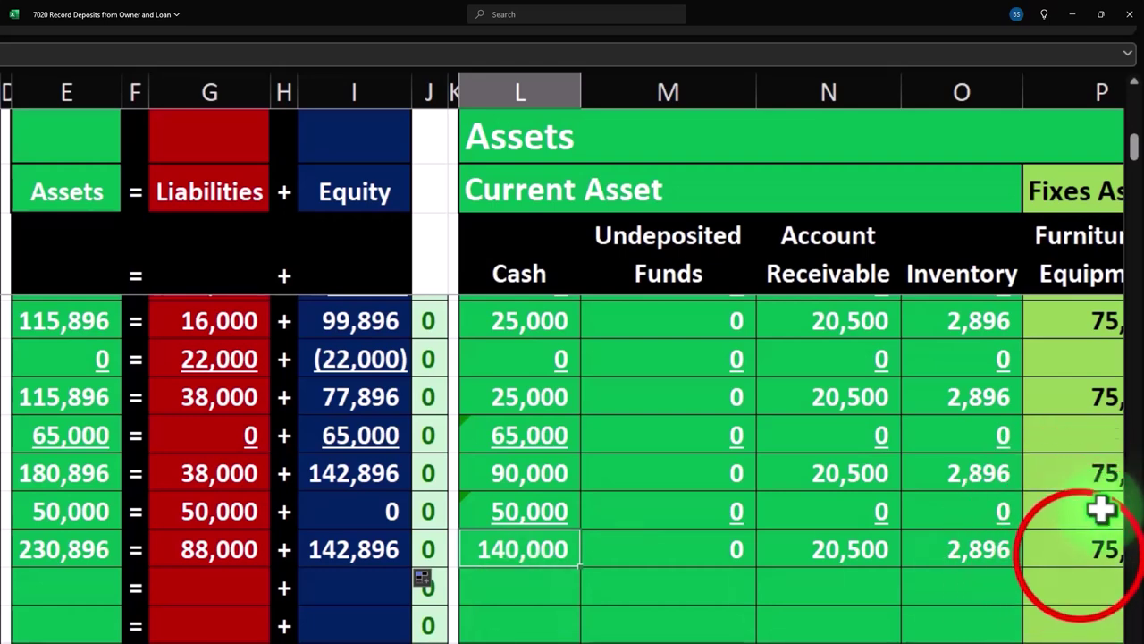
pyautogui.click(1081, 552)
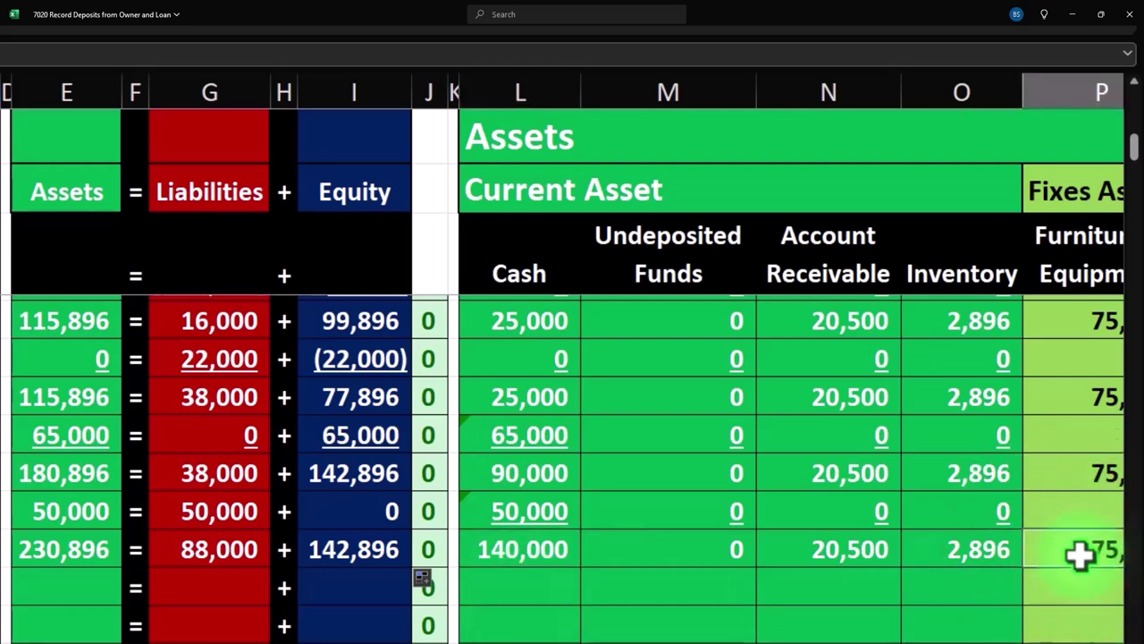
pyautogui.click(79, 552)
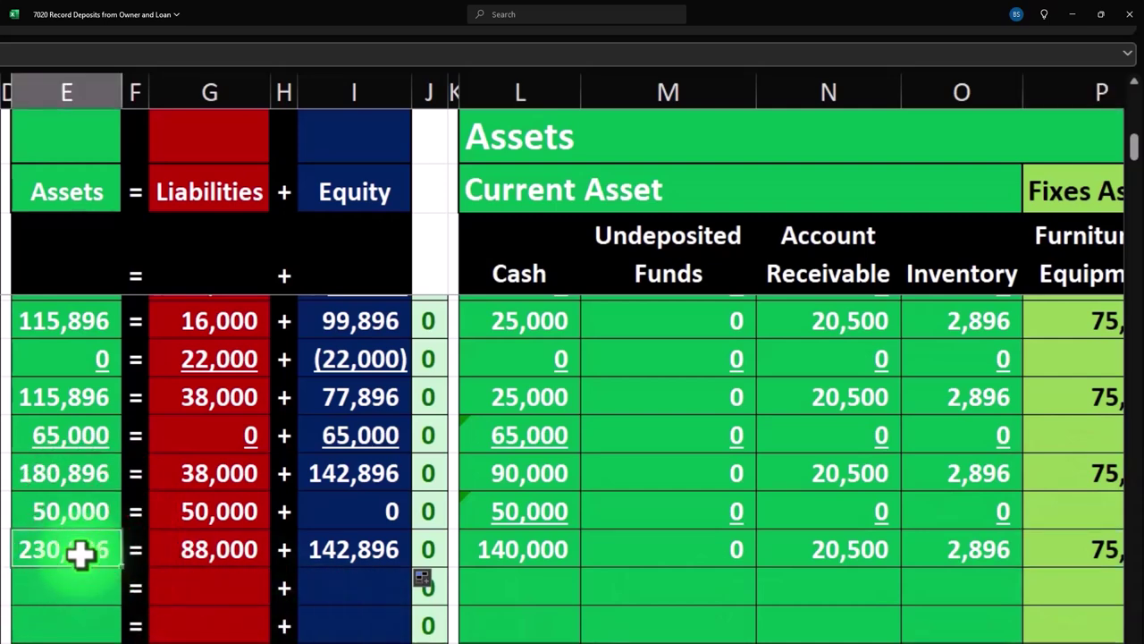
pyautogui.click(316, 549)
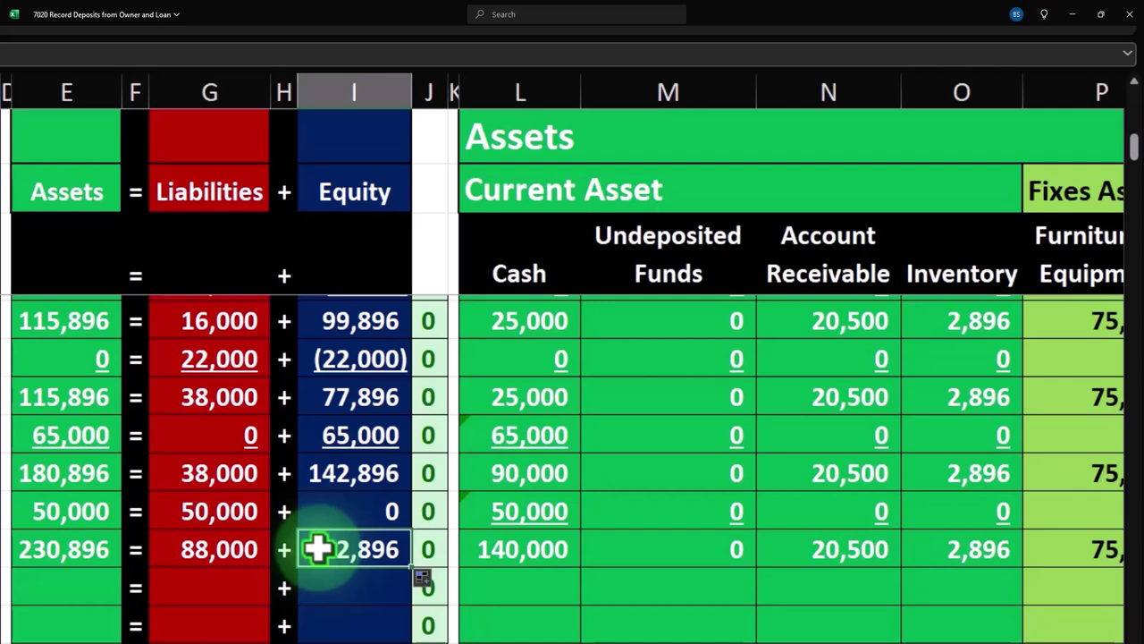
pyautogui.press('Right')
pyautogui.press('Right')
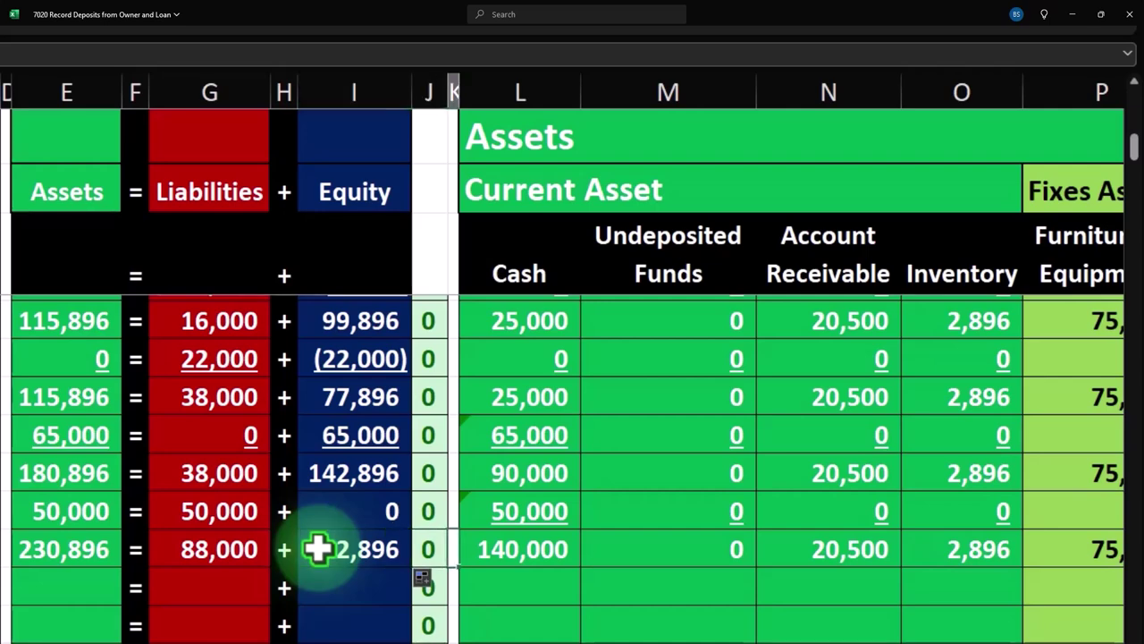
pyautogui.press('Right')
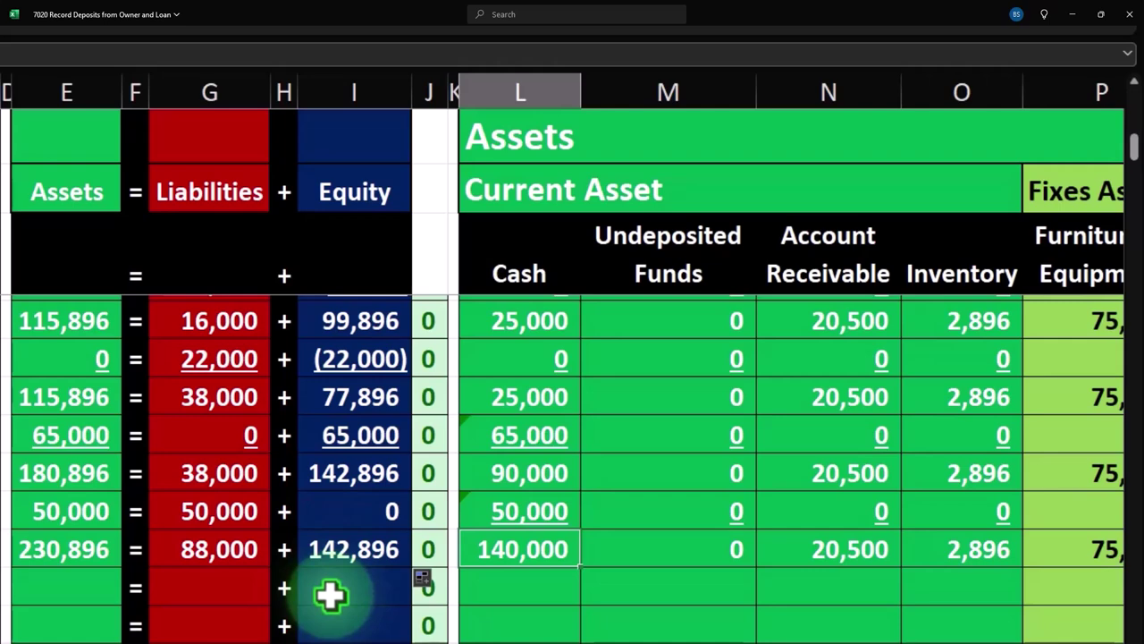
pyautogui.click(393, 550)
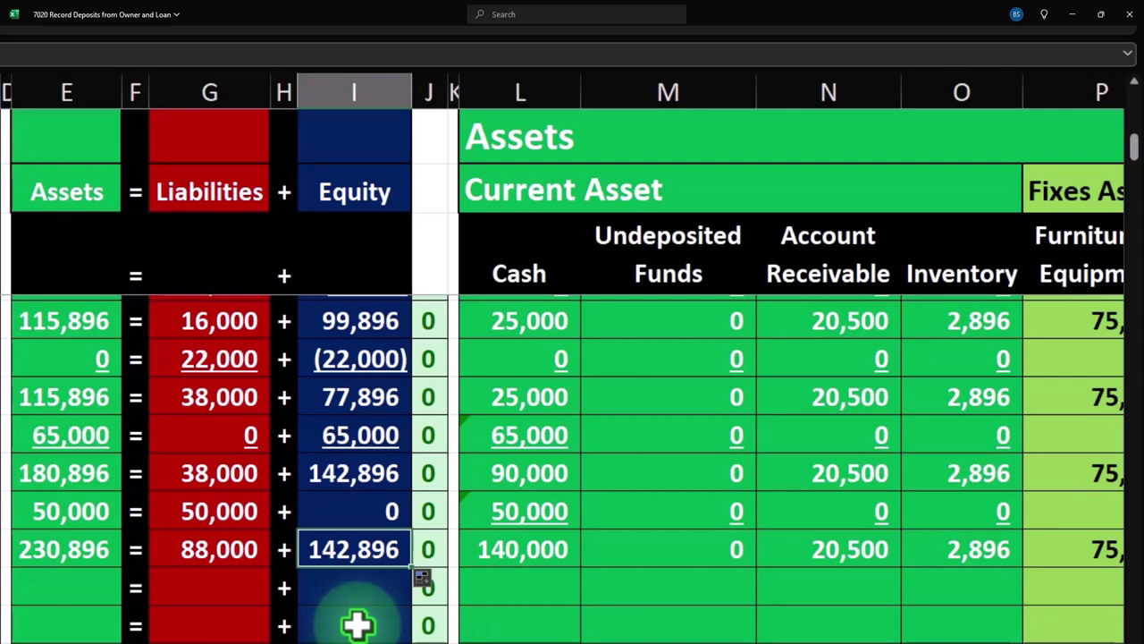
pyautogui.press('Right')
pyautogui.press('Right')
pyautogui.press('Right')
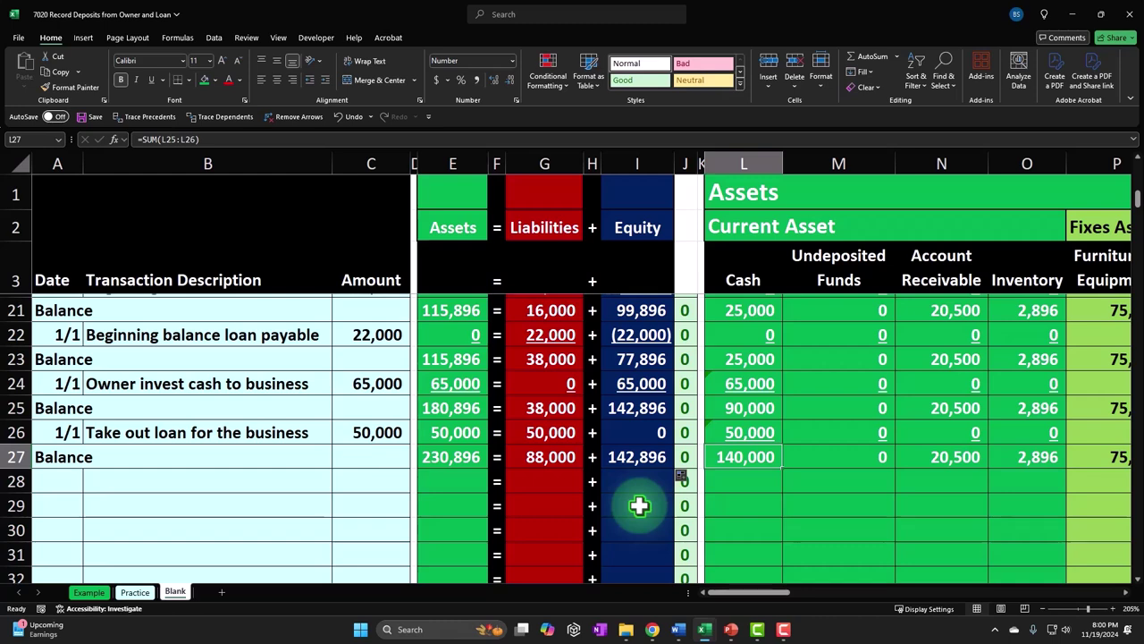
pyautogui.press('Right')
pyautogui.press('Right')
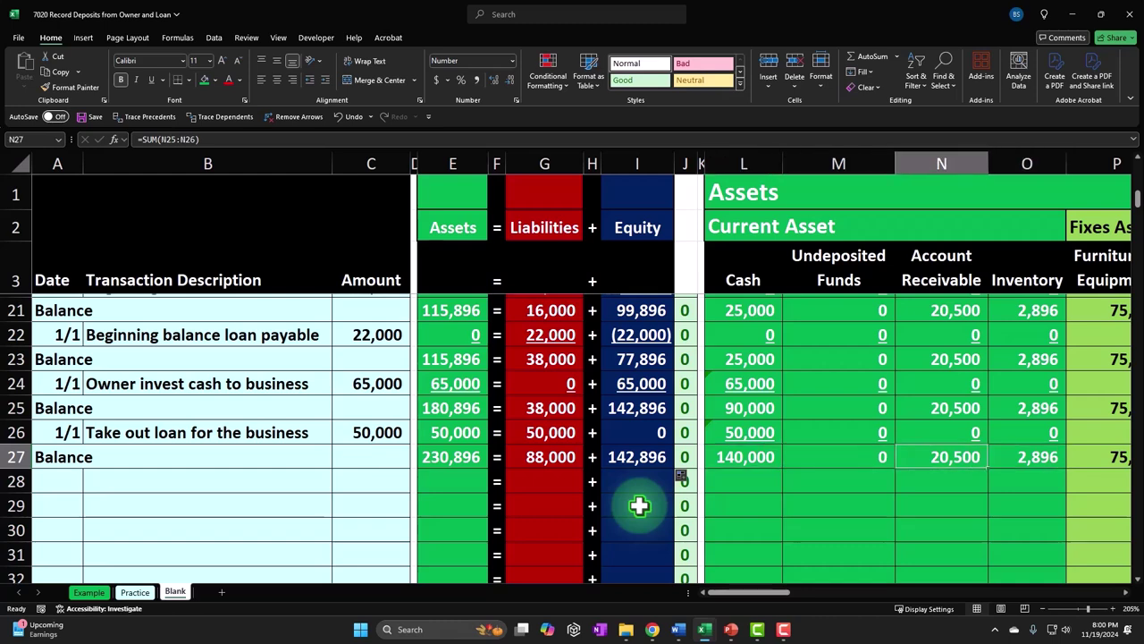
pyautogui.press('Right')
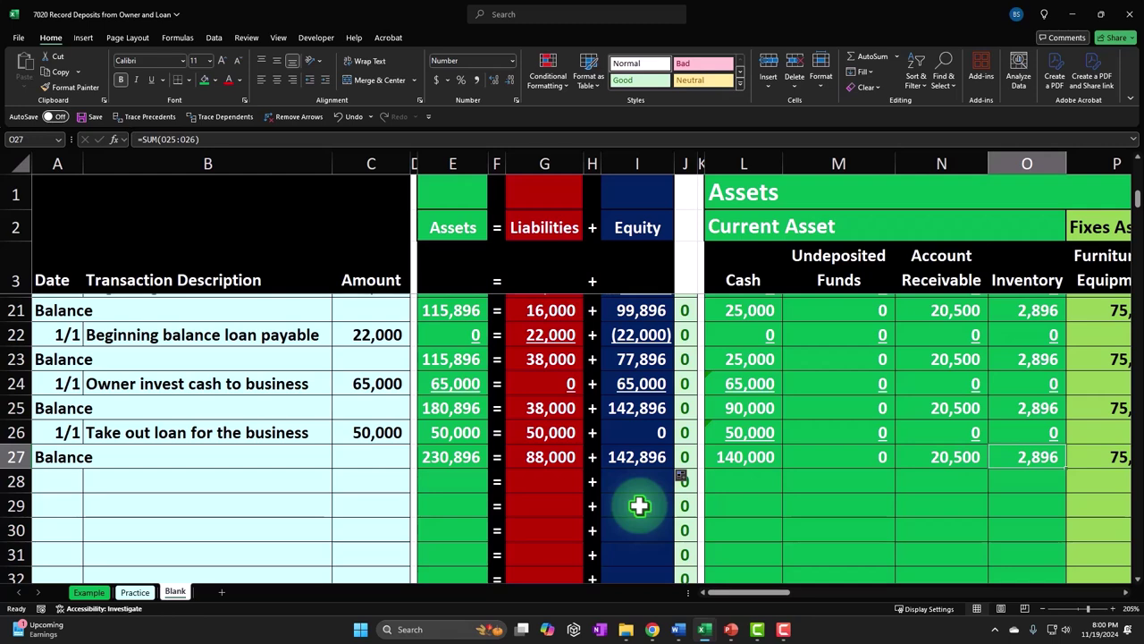
pyautogui.press('Right')
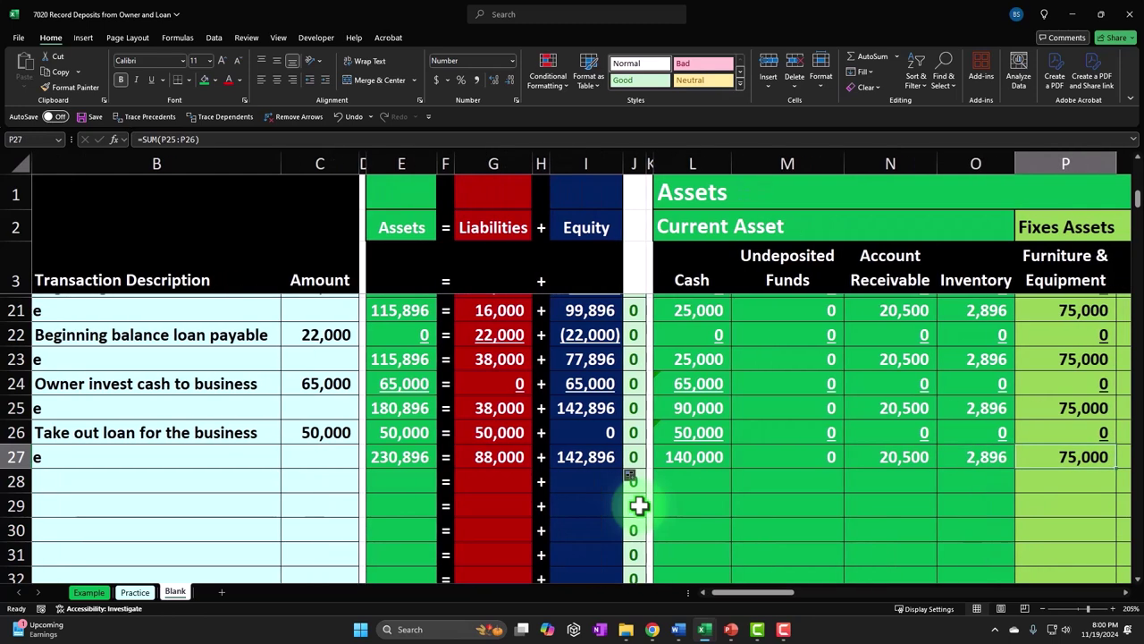
pyautogui.hscroll(1, 639, 506)
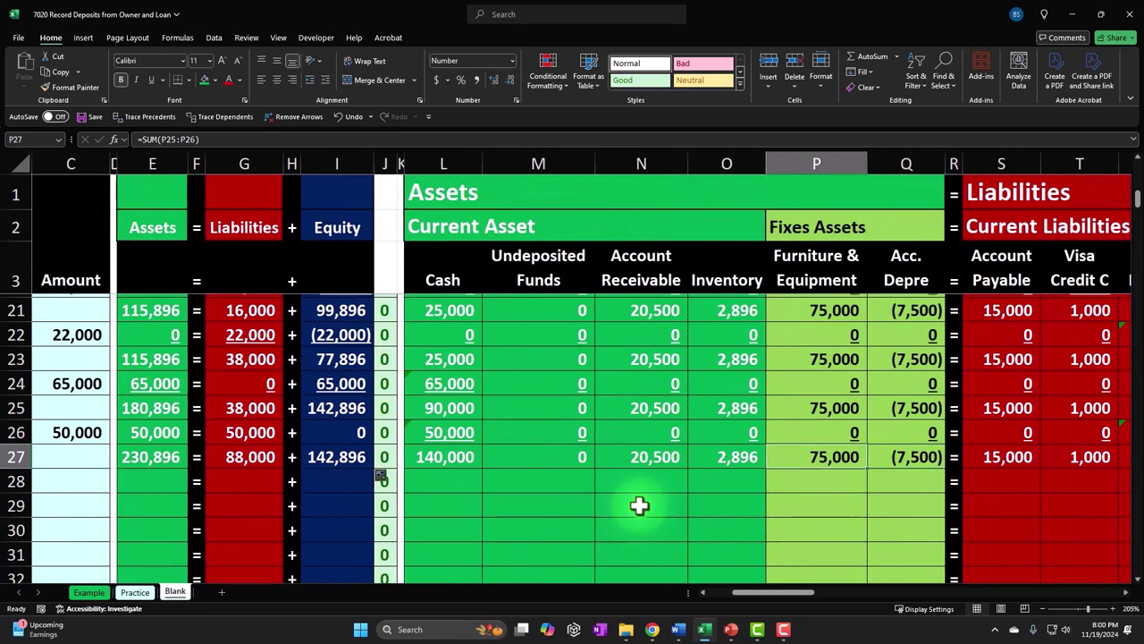
pyautogui.moveTo(800, 492); pyautogui.dragTo(855, 491)
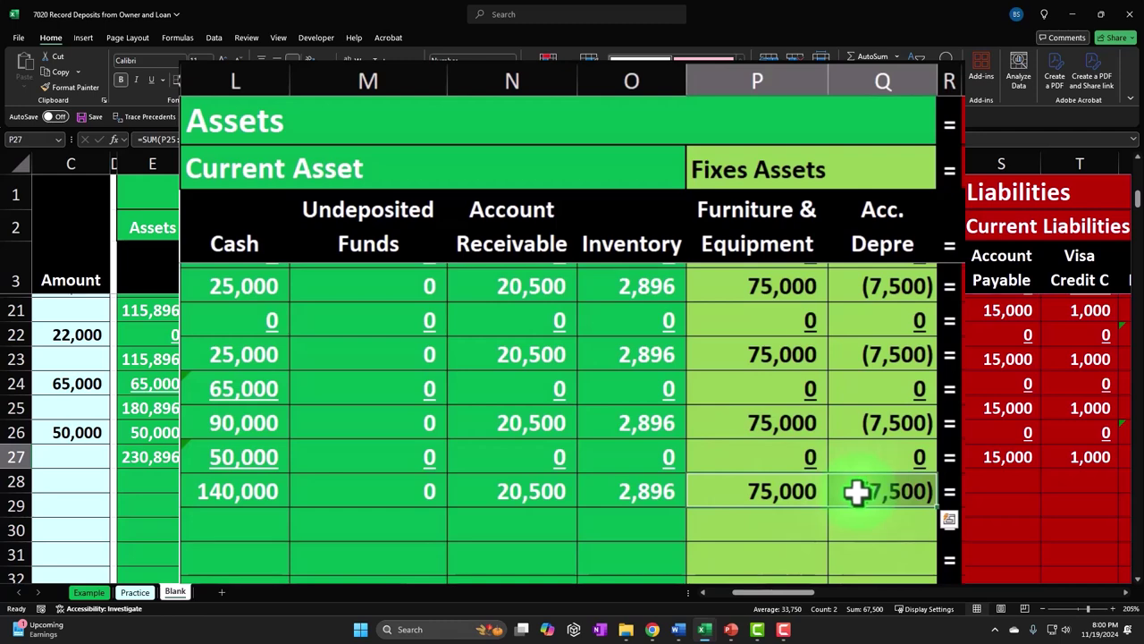
pyautogui.click(312, 516)
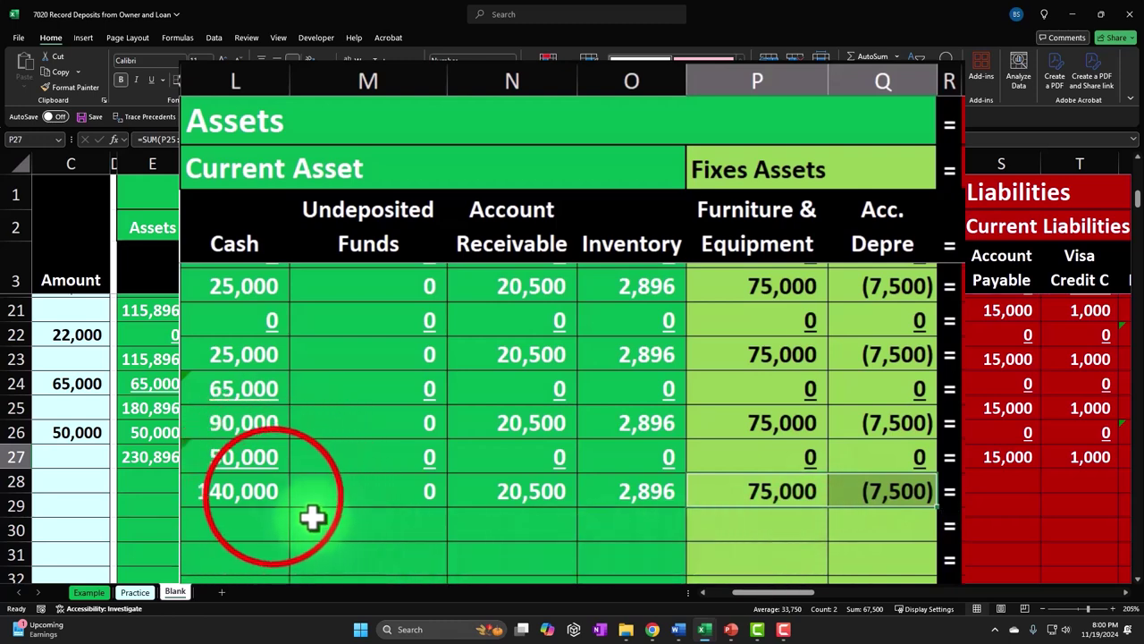
pyautogui.click(271, 495)
pyautogui.moveTo(271, 495); pyautogui.dragTo(850, 492)
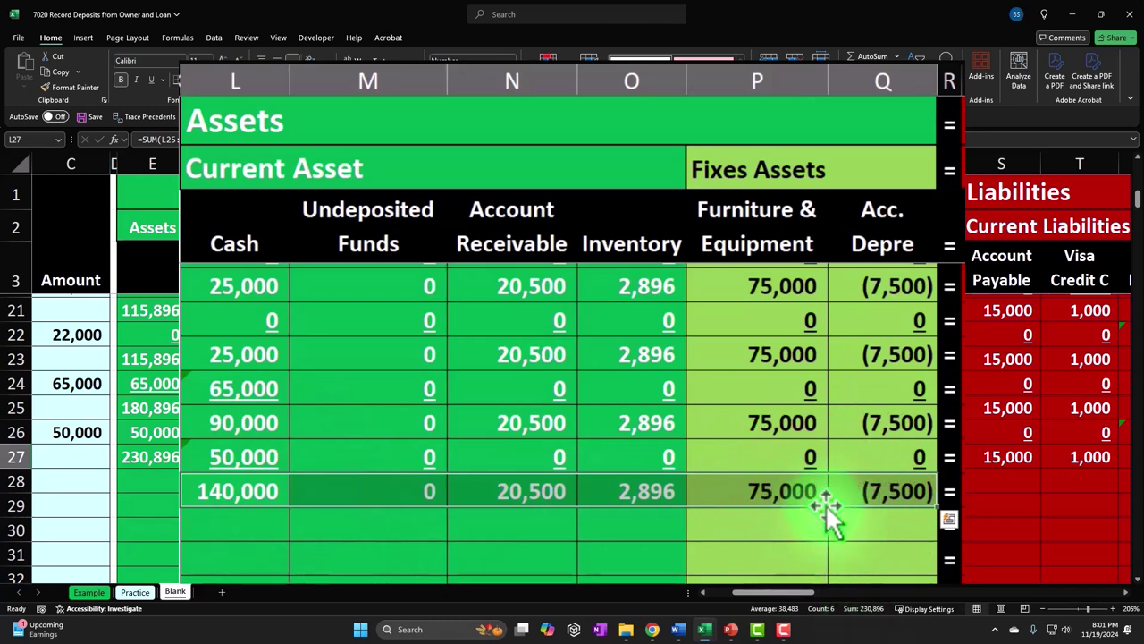
pyautogui.press('Right')
pyautogui.press('Right')
pyautogui.press('Right')
pyautogui.press('Right')
pyautogui.press('Right')
pyautogui.press('Right')
pyautogui.press('Right')
pyautogui.press('Right')
pyautogui.press('Right')
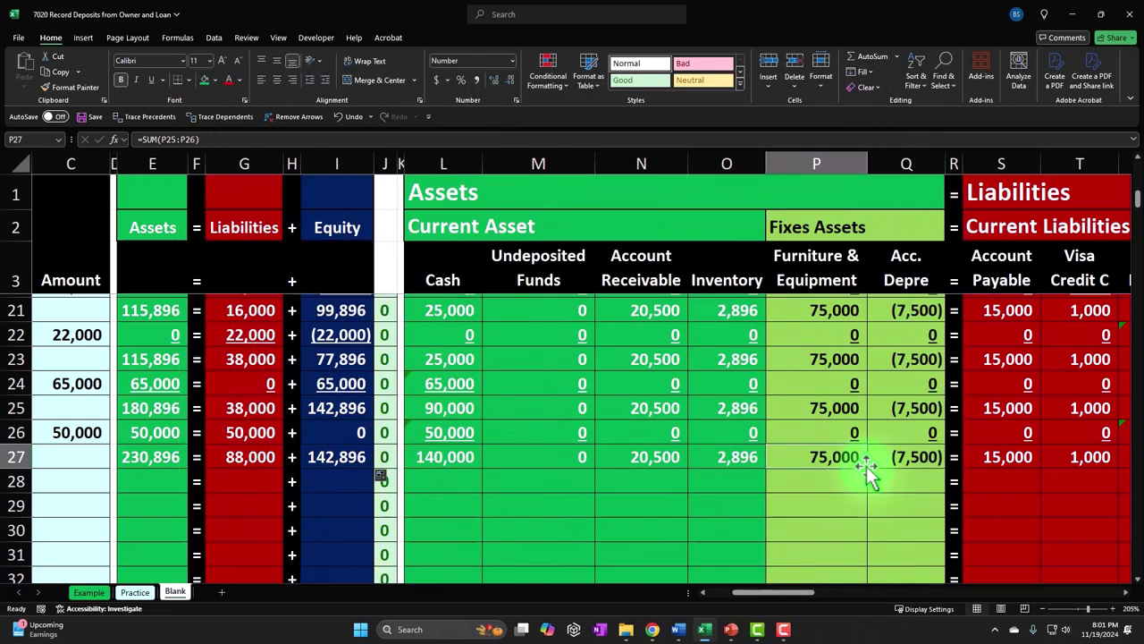
# Step: Review row 27's liability, total equity, Owner Draws and Owner Investment SUM formulas, scrolling to the equity columns
pyautogui.press('Left')
pyautogui.press('Left')
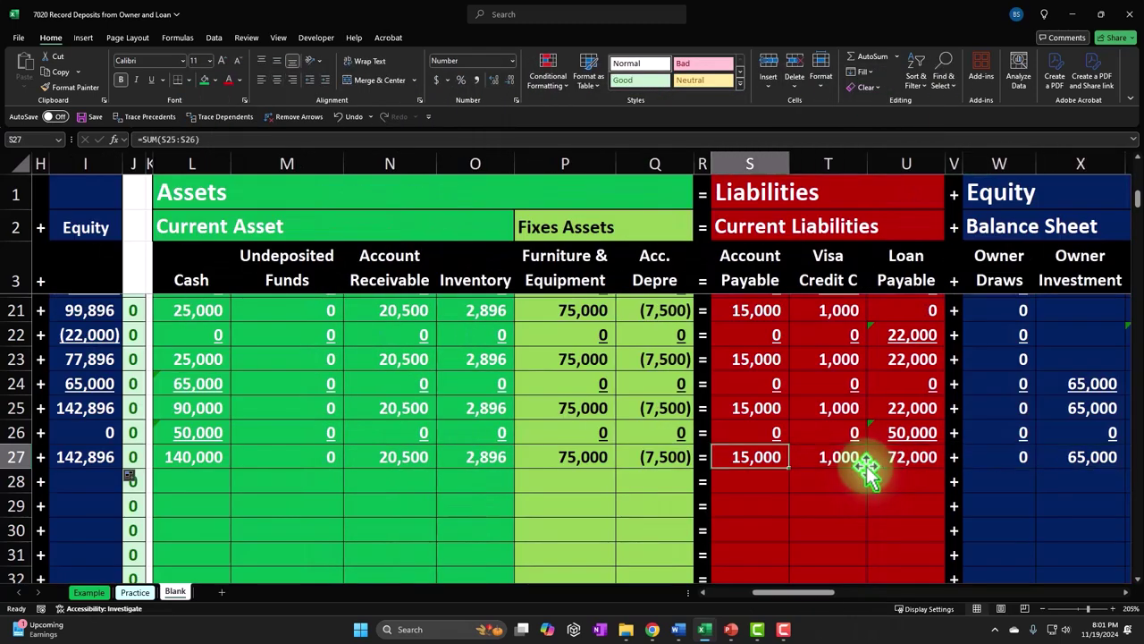
pyautogui.press('Right')
pyautogui.press('Right')
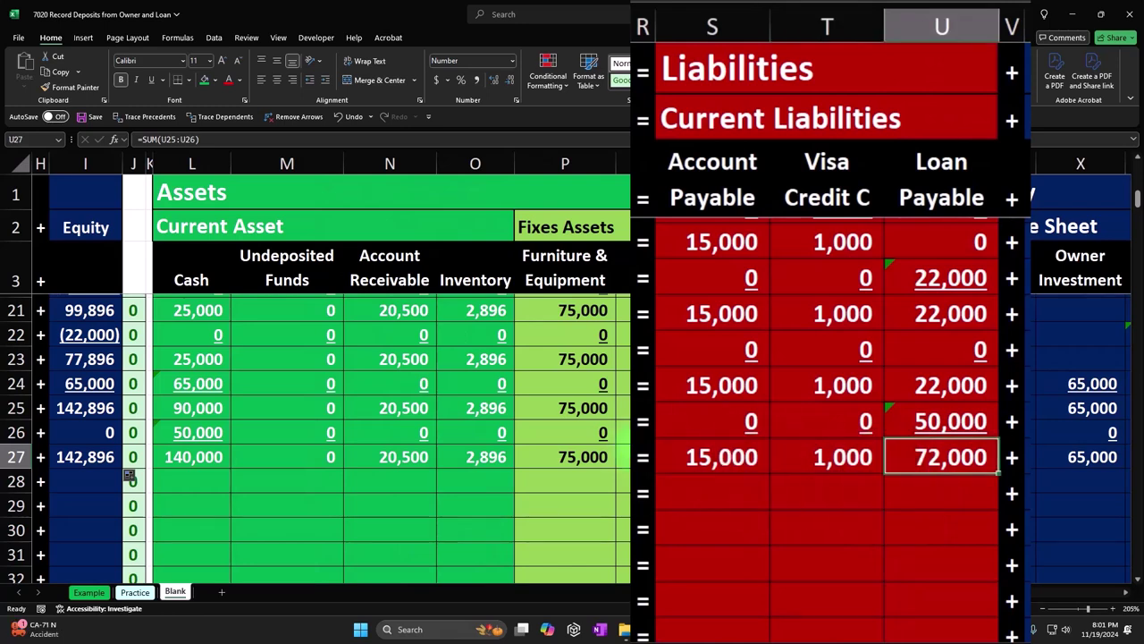
pyautogui.click(96, 454)
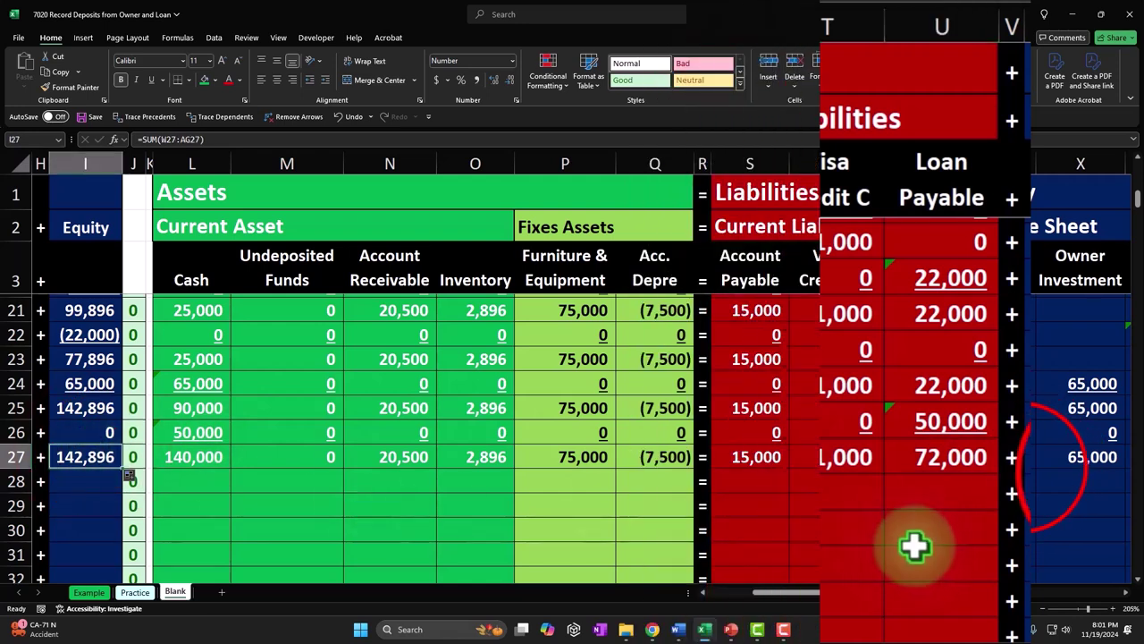
pyautogui.click(1021, 460)
pyautogui.press('Right')
pyautogui.press('Right')
pyautogui.press('Right')
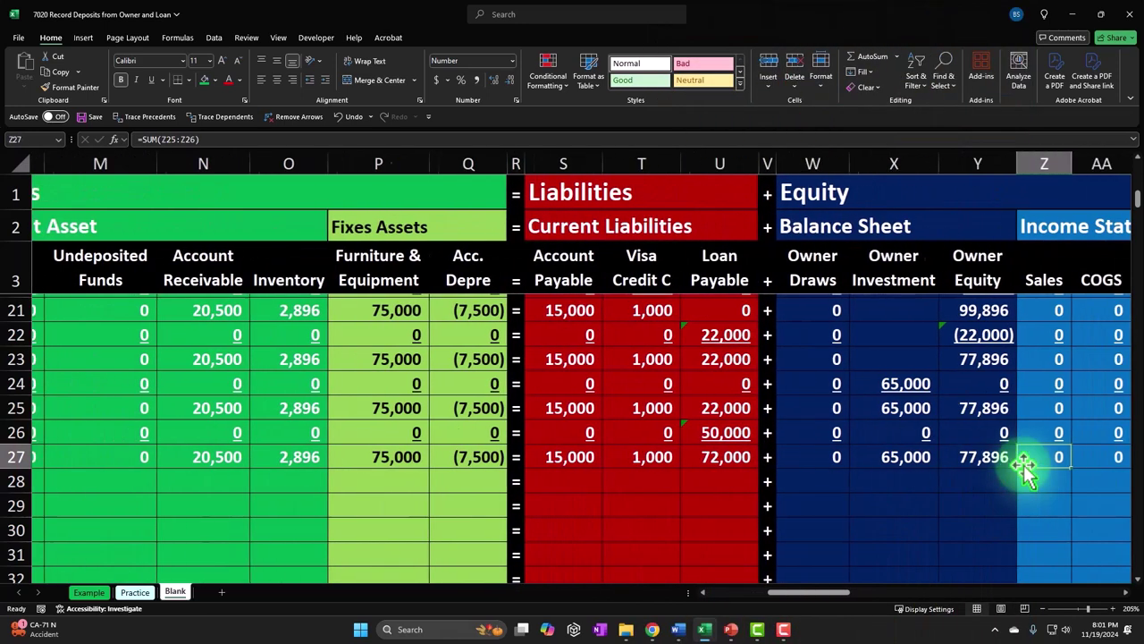
pyautogui.click(893, 460)
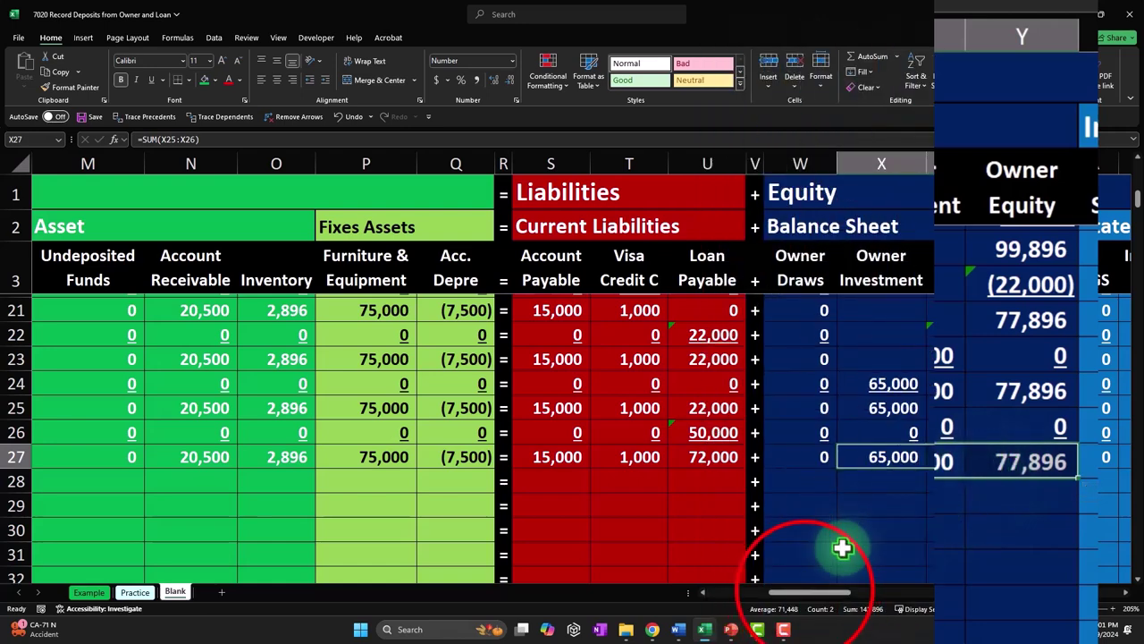
pyautogui.moveTo(804, 594); pyautogui.dragTo(876, 608)
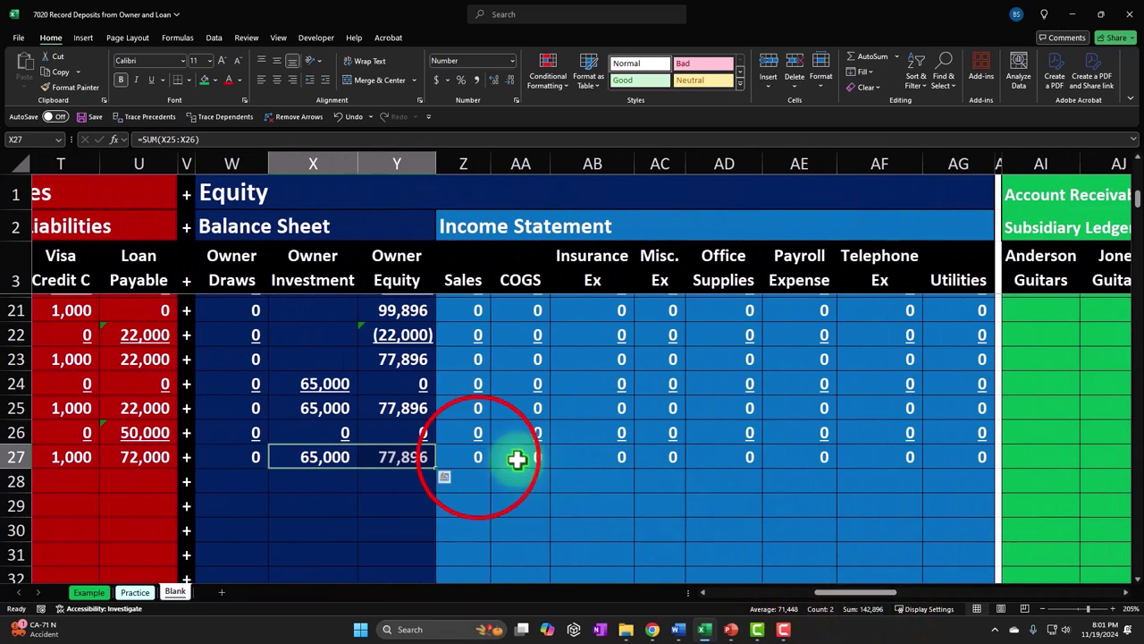
pyautogui.moveTo(477, 457); pyautogui.dragTo(971, 454)
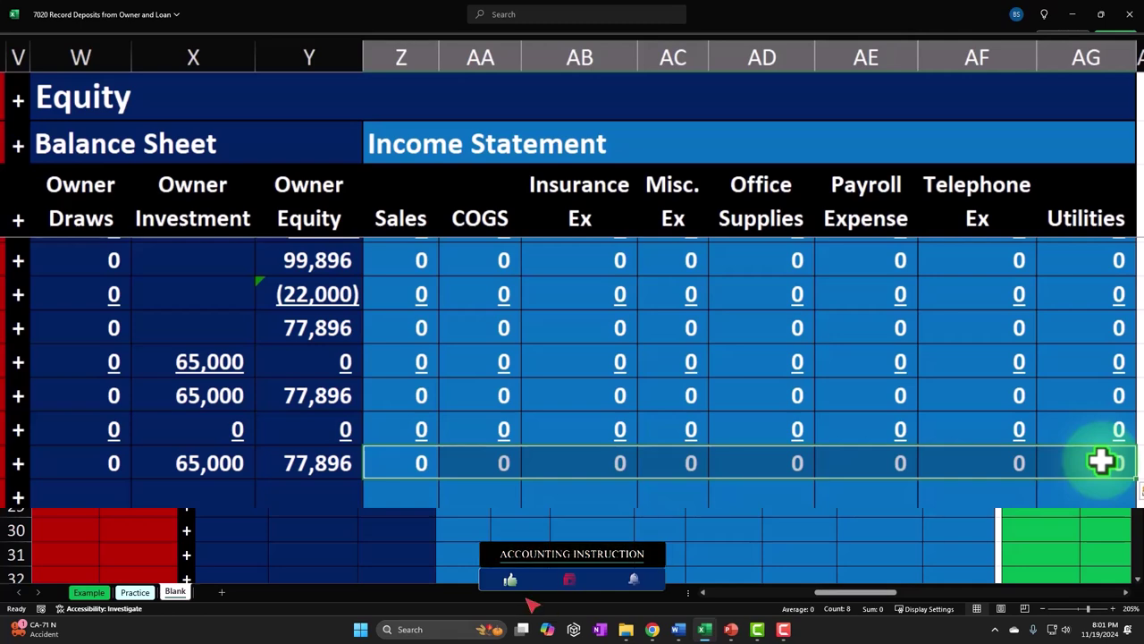
pyautogui.click(339, 468)
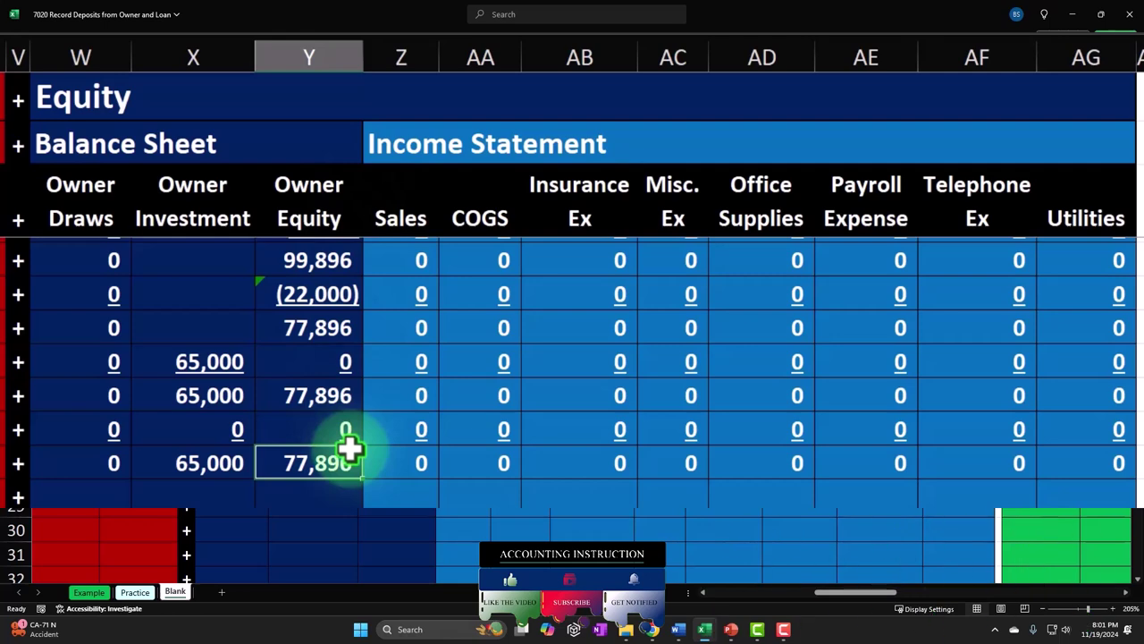
pyautogui.moveTo(98, 462); pyautogui.dragTo(194, 462)
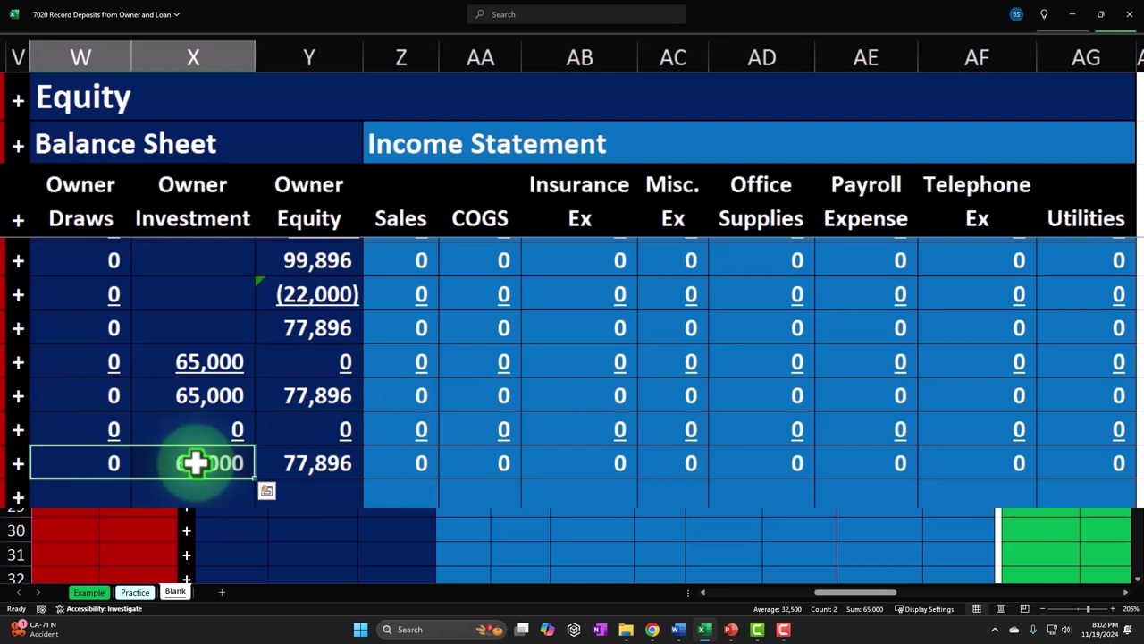
pyautogui.click(312, 471)
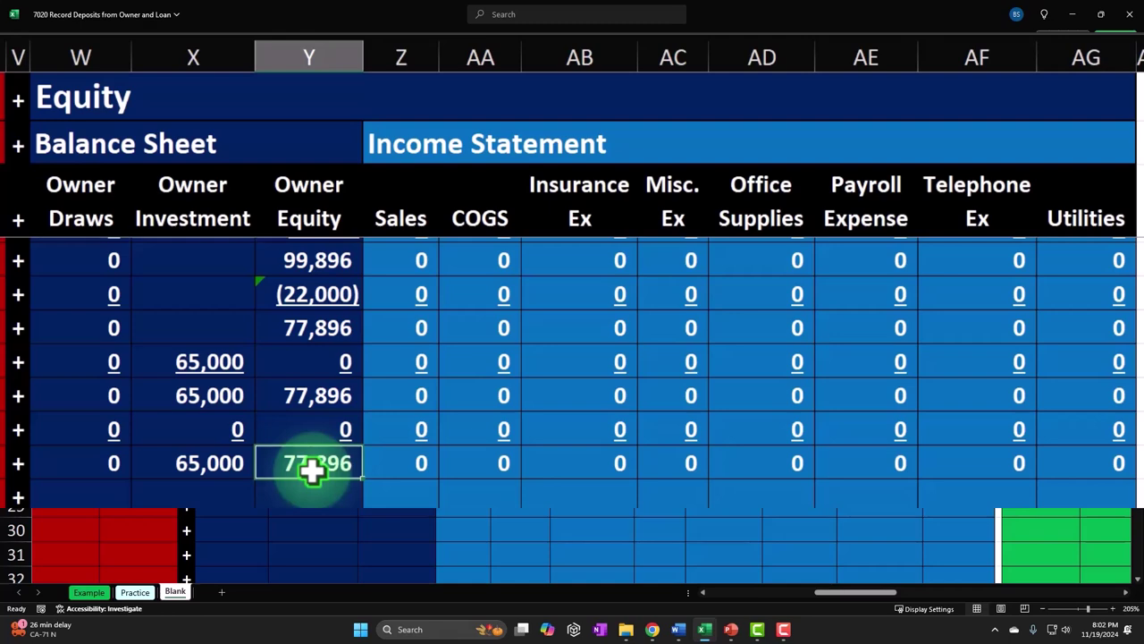
pyautogui.moveTo(94, 460); pyautogui.dragTo(152, 455)
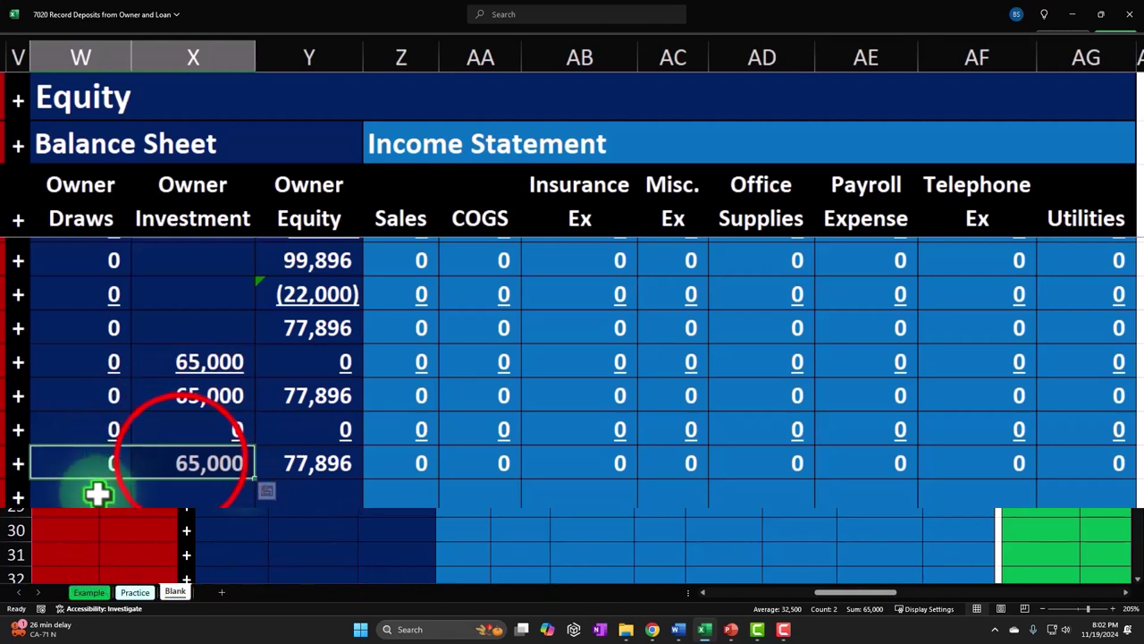
pyautogui.click(182, 461)
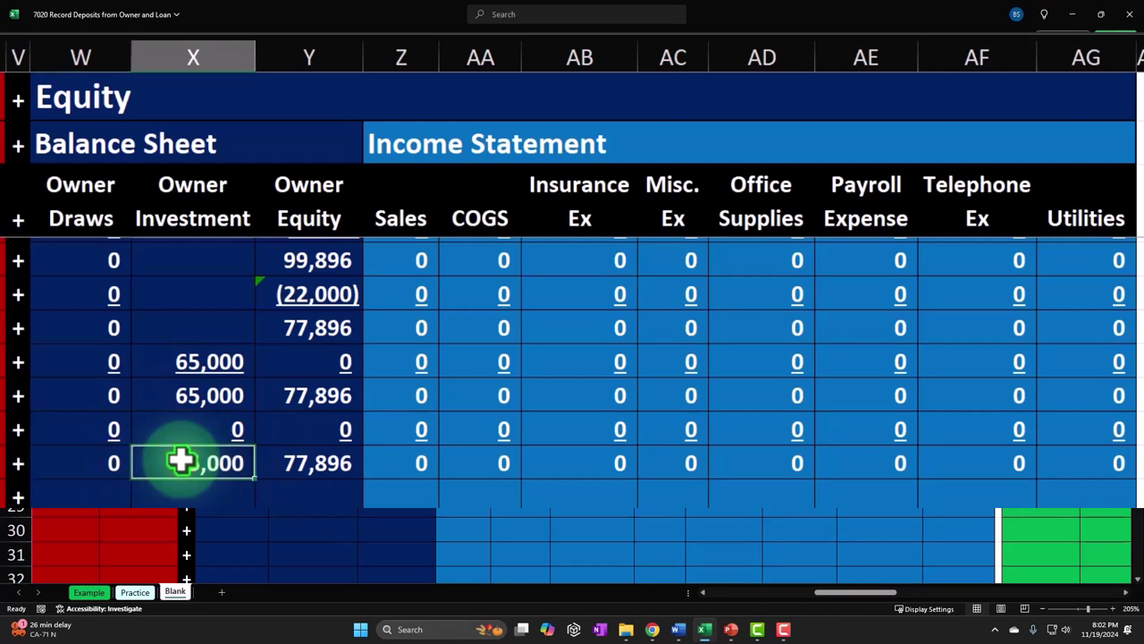
pyautogui.click(292, 475)
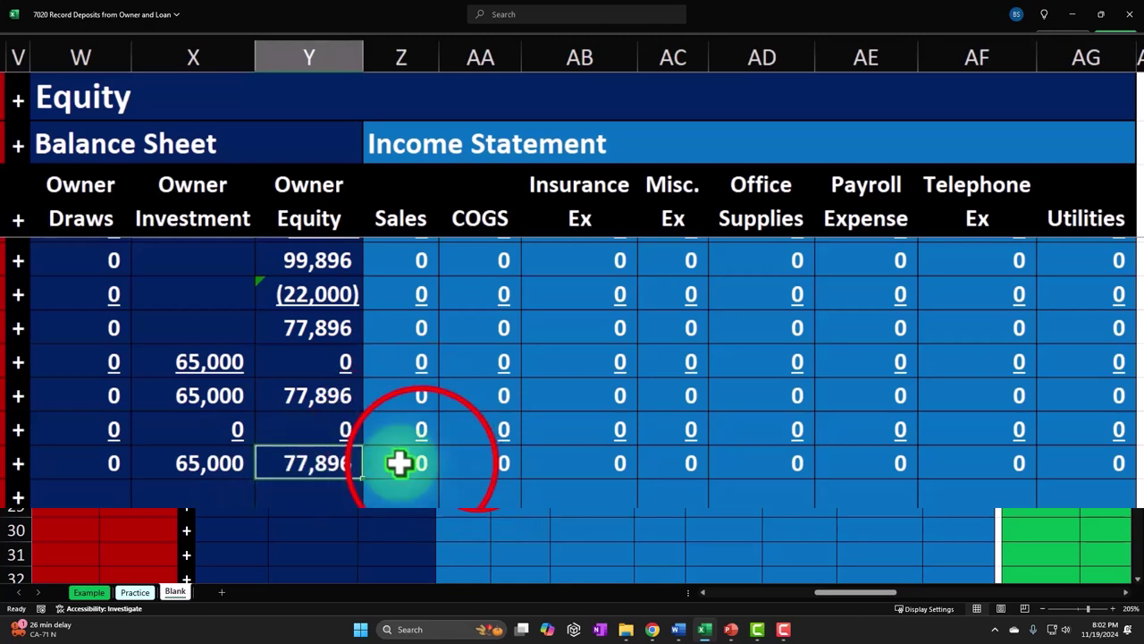
pyautogui.moveTo(421, 462); pyautogui.dragTo(1122, 465)
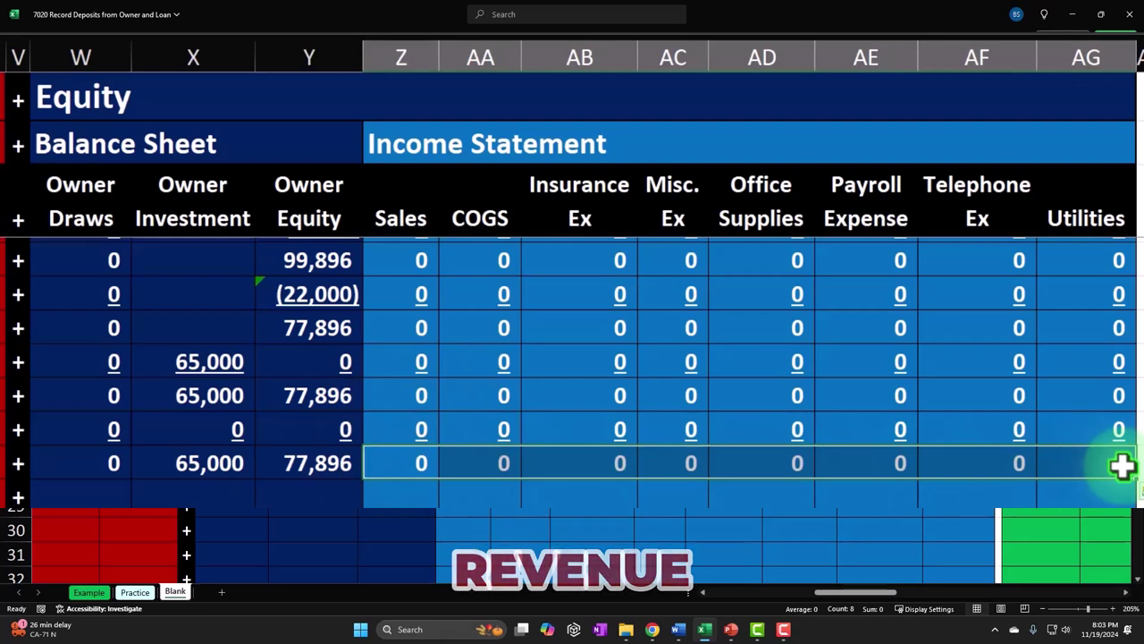
pyautogui.click(351, 466)
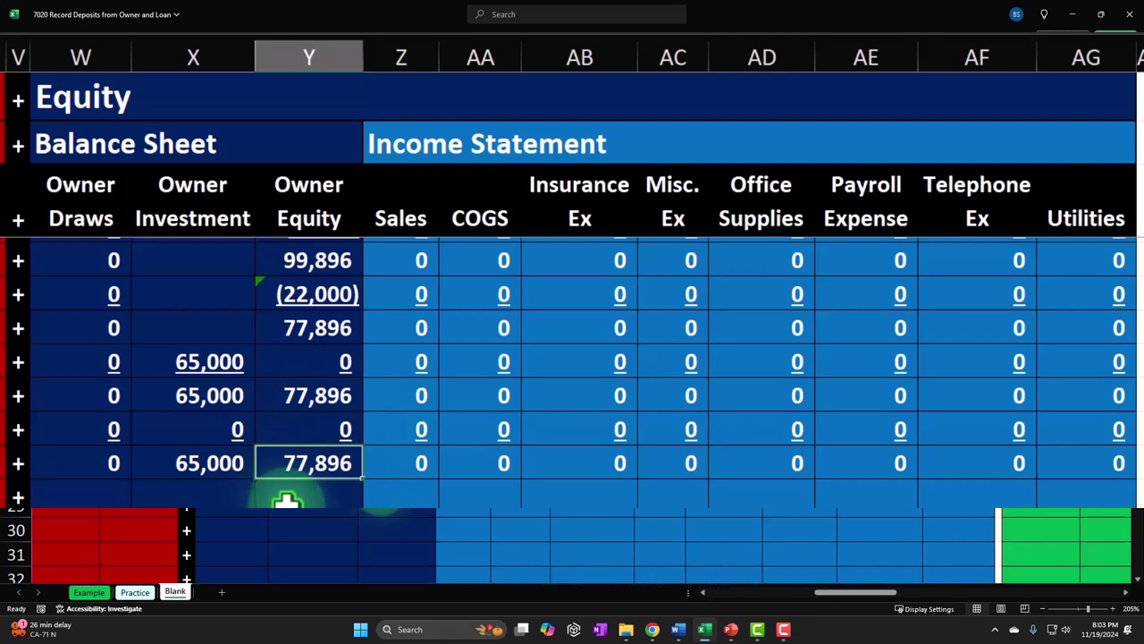
pyautogui.click(111, 463)
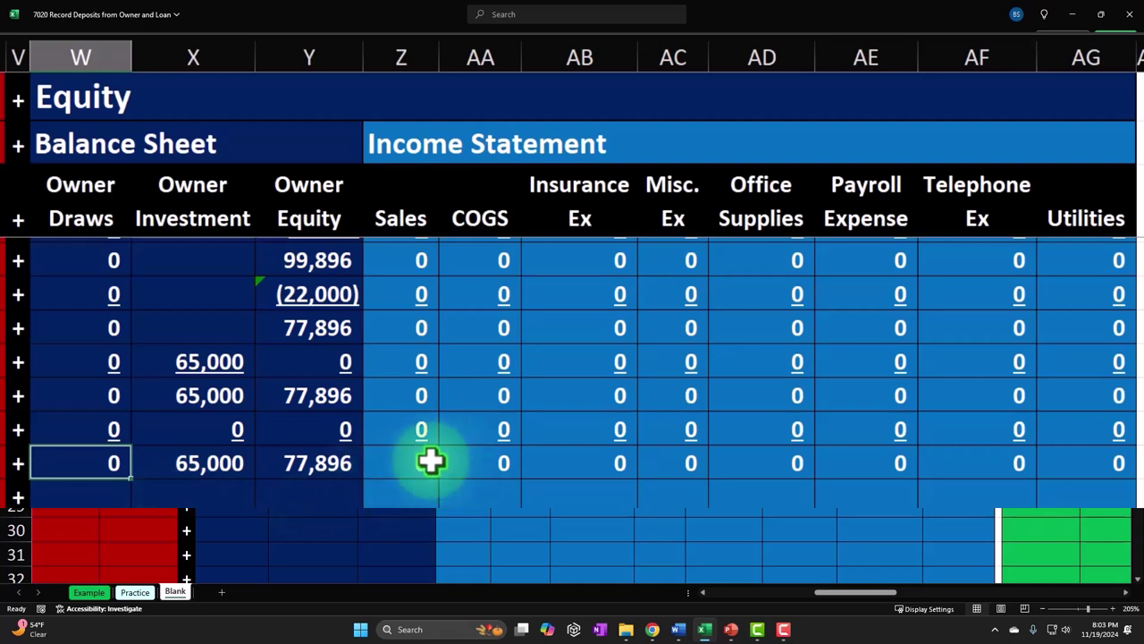
pyautogui.moveTo(419, 458); pyautogui.dragTo(1084, 466)
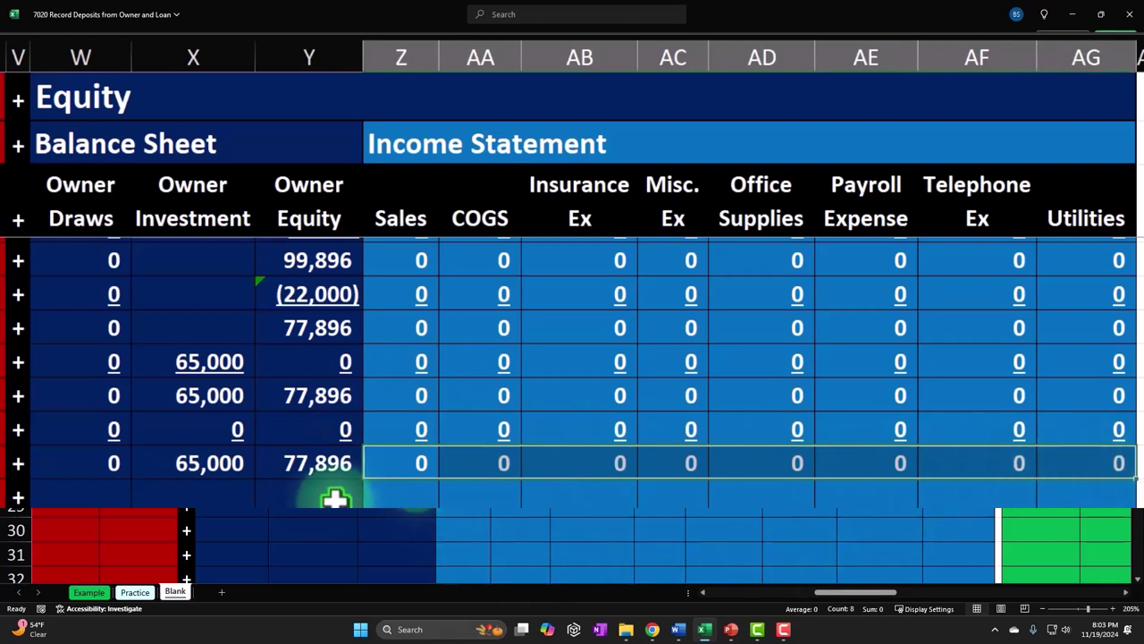
pyautogui.moveTo(114, 462); pyautogui.dragTo(152, 463)
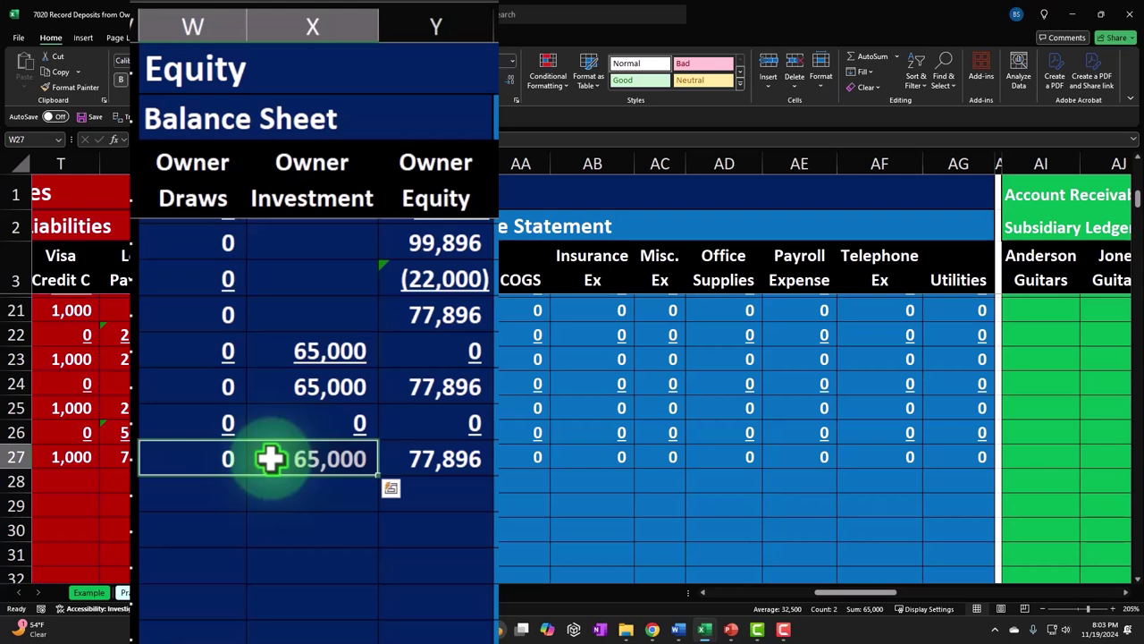
pyautogui.moveTo(271, 458); pyautogui.dragTo(325, 460)
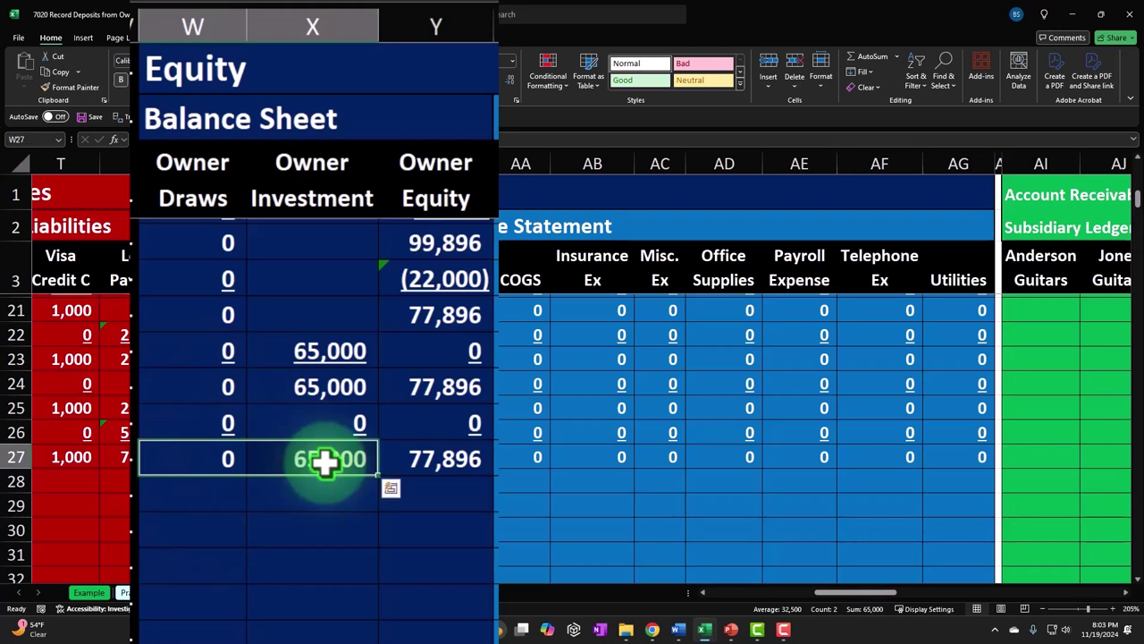
pyautogui.moveTo(324, 460); pyautogui.dragTo(329, 465)
pyautogui.click(479, 461)
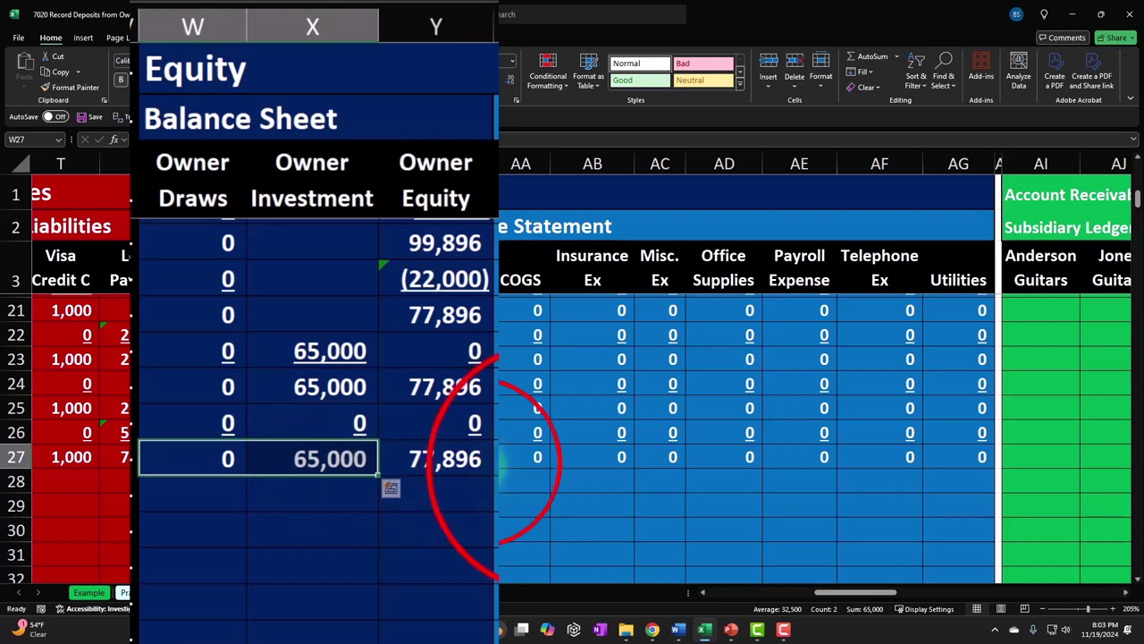
pyautogui.moveTo(478, 460); pyautogui.dragTo(927, 447)
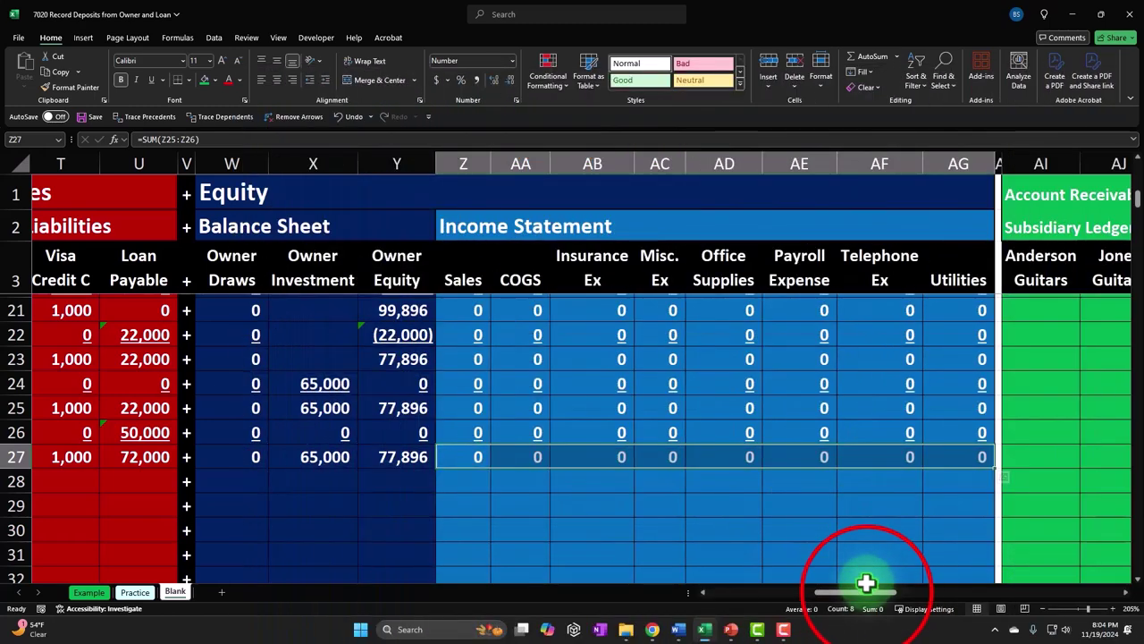
# Step: Spell-check the whole sheet from the beginning, ignoring Depre and bal, until complete
pyautogui.moveTo(867, 590); pyautogui.dragTo(331, 549)
pyautogui.click(328, 544)
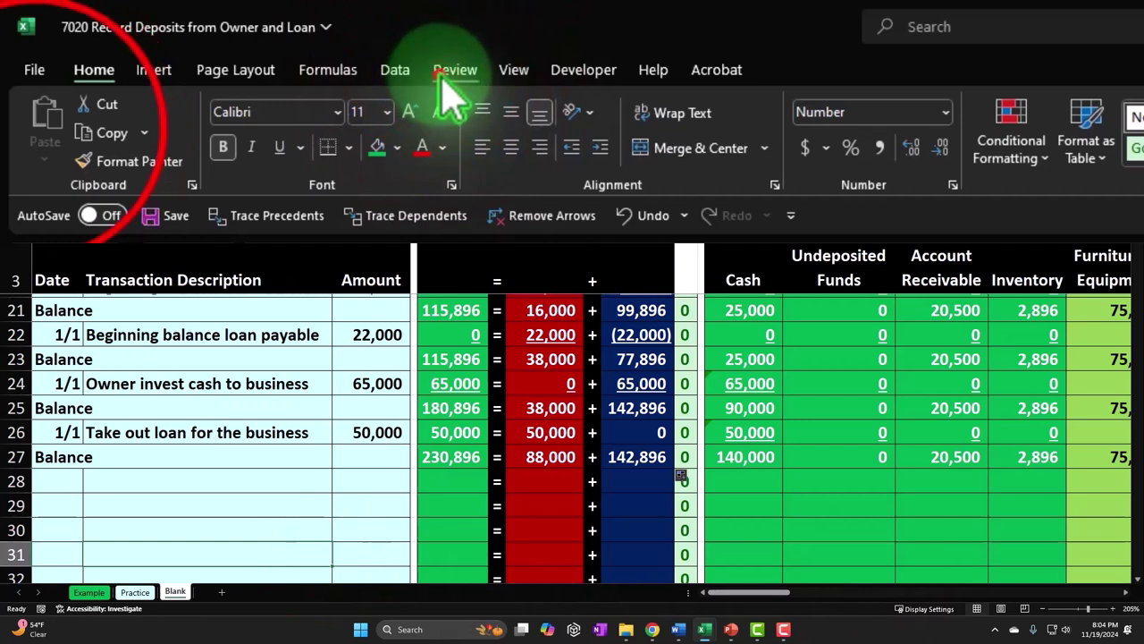
pyautogui.click(447, 72)
pyautogui.click(36, 121)
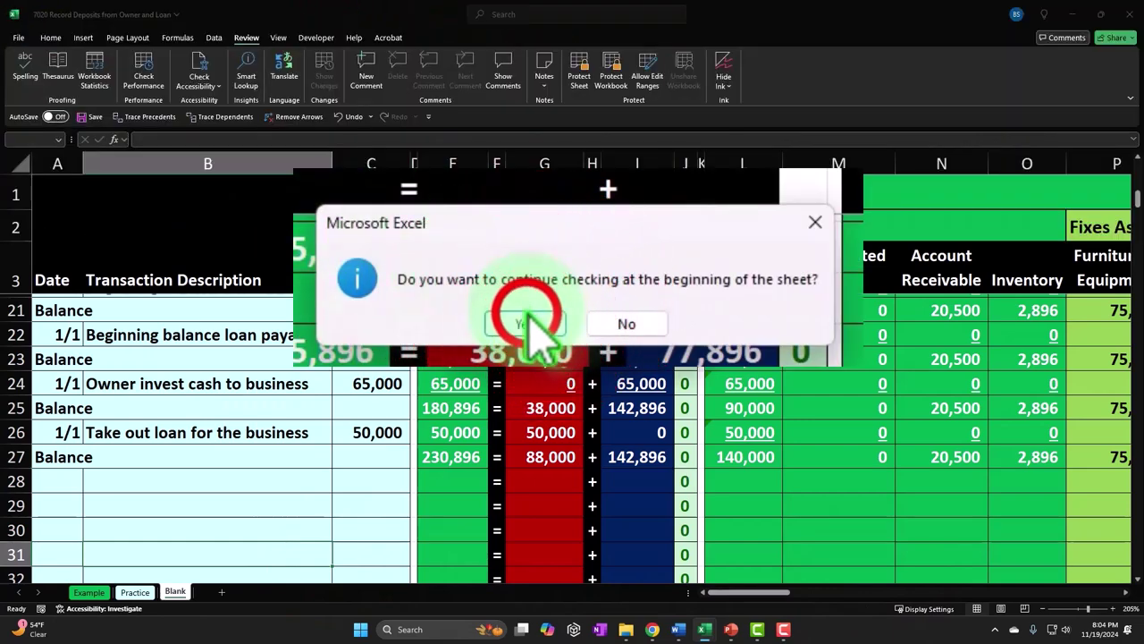
pyautogui.click(528, 324)
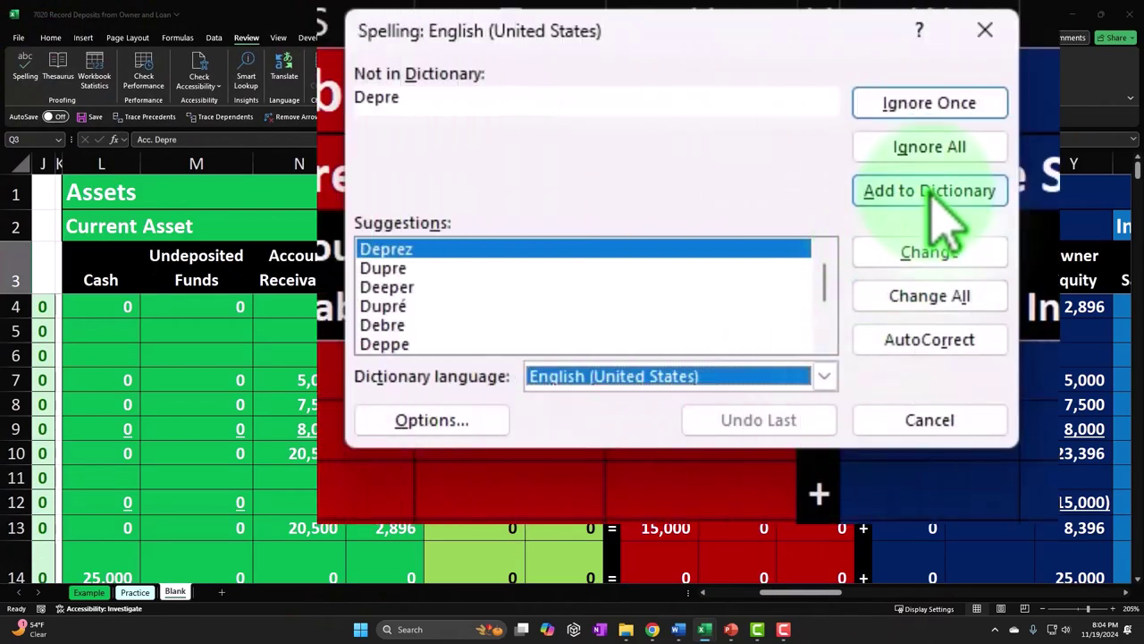
pyautogui.click(930, 154)
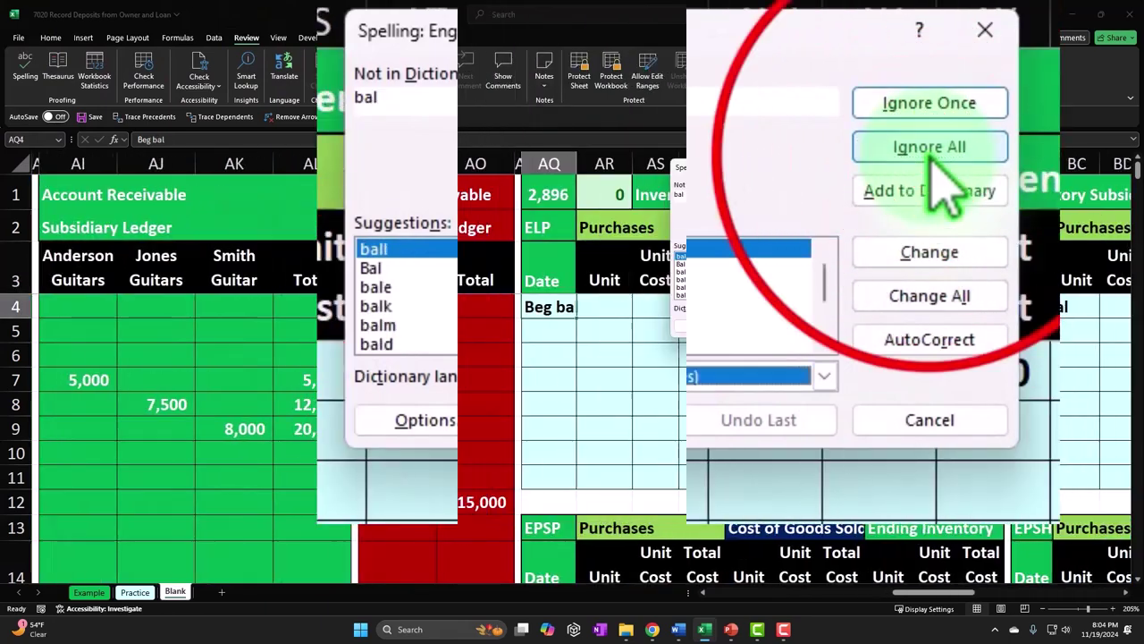
pyautogui.click(912, 211)
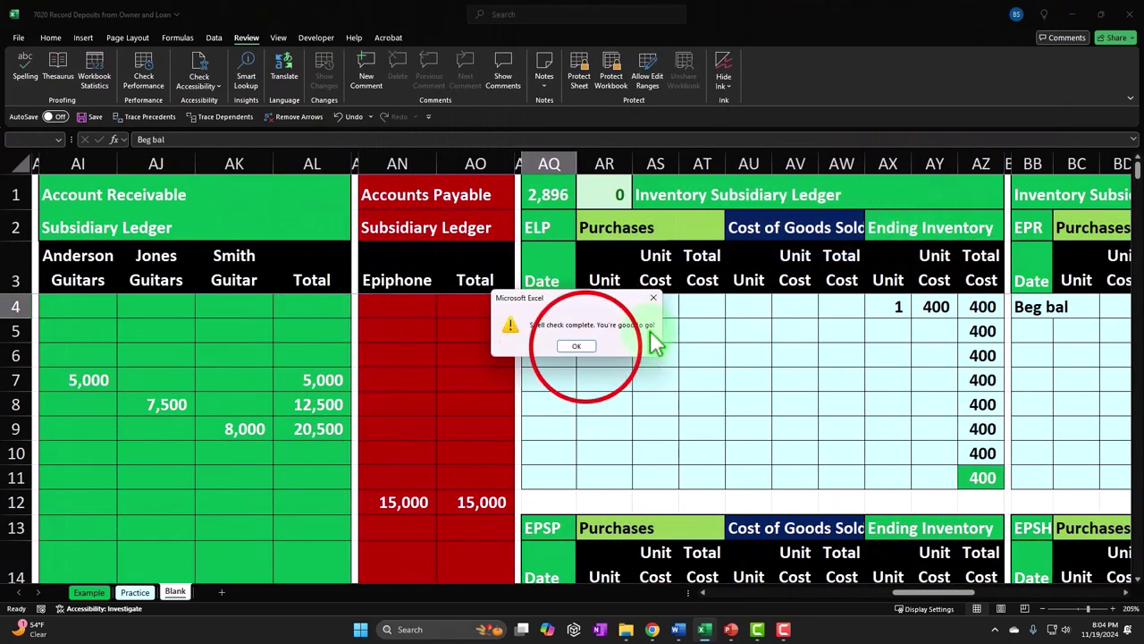
pyautogui.click(577, 346)
pyautogui.click(440, 427)
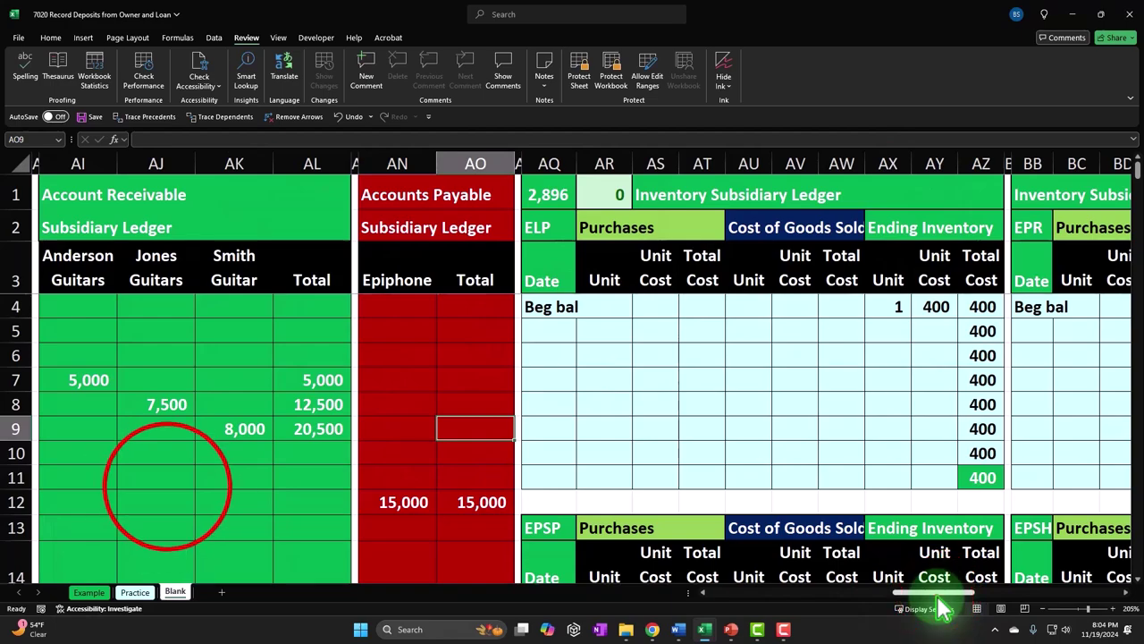
pyautogui.click(167, 483)
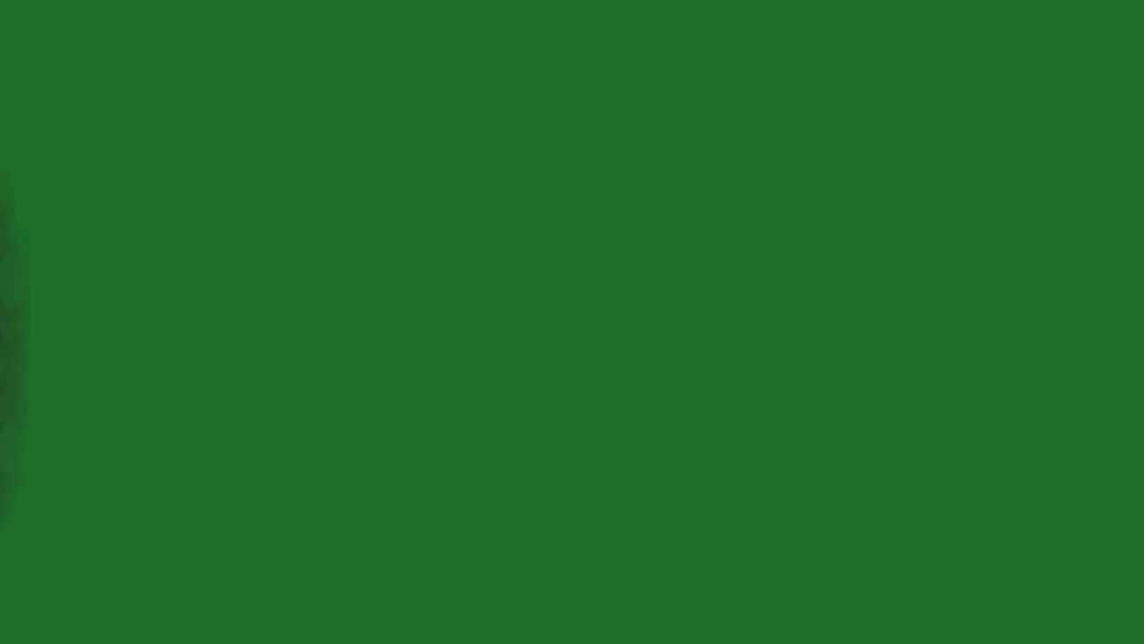